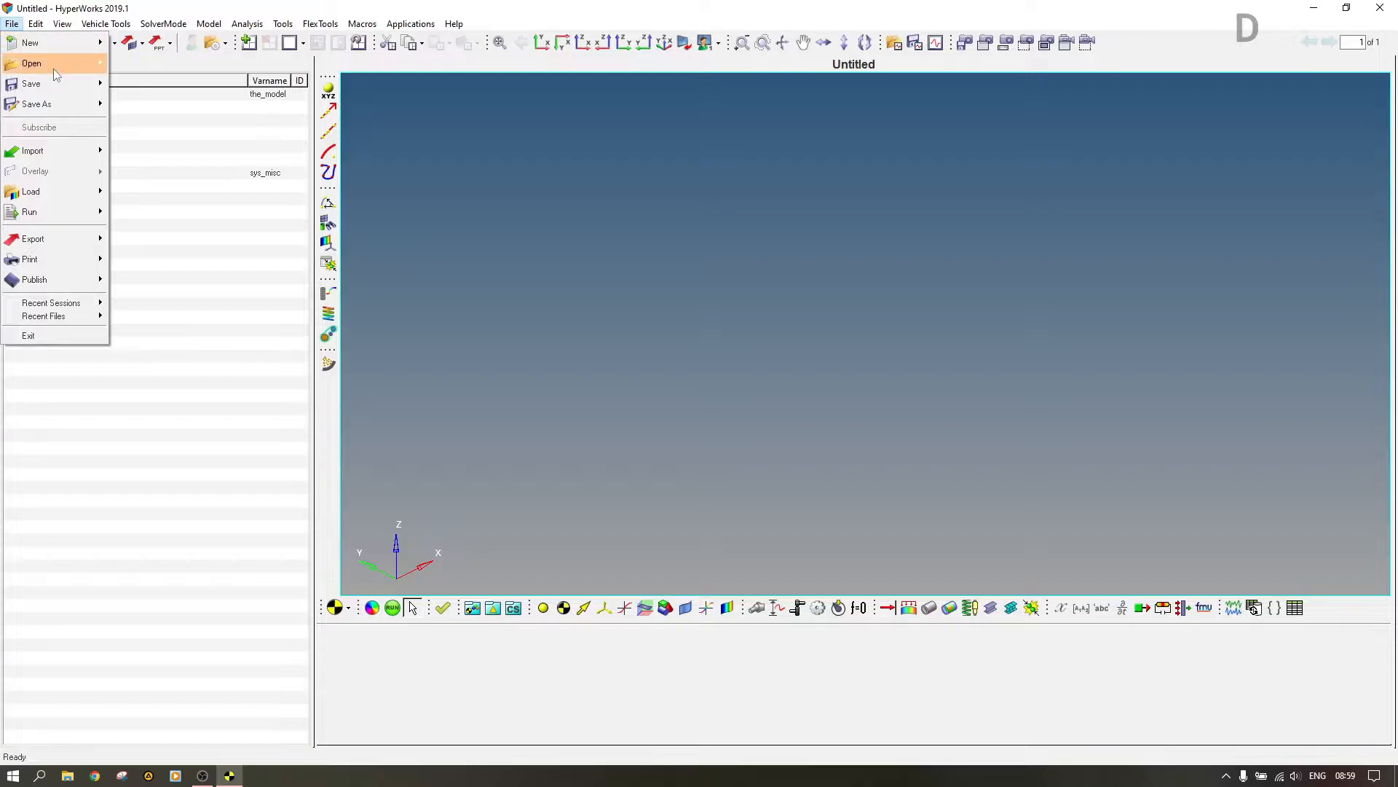
Step: Open the Cylinder_IC model file from the Cylinder folder and dismiss the message log
left_click(146, 110)
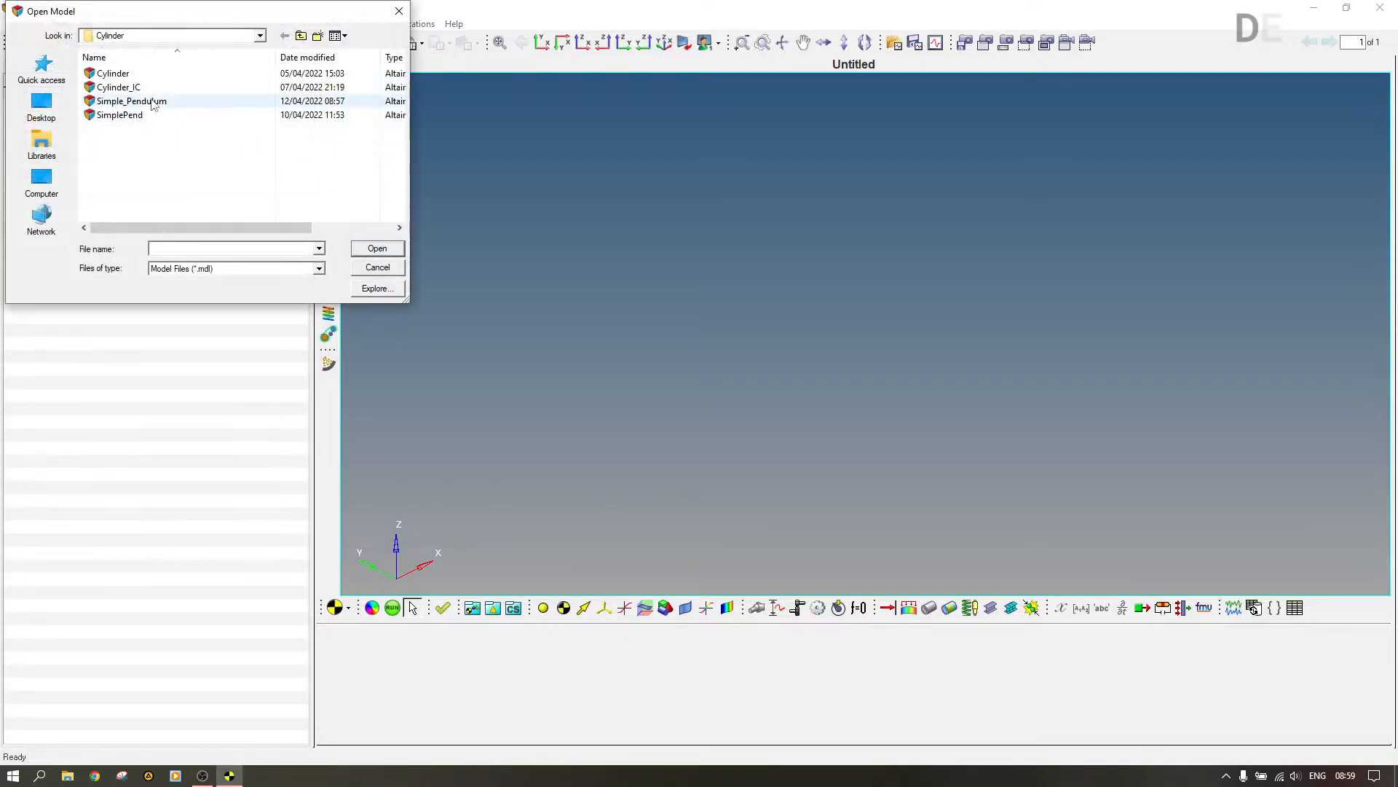
left_click(120, 87)
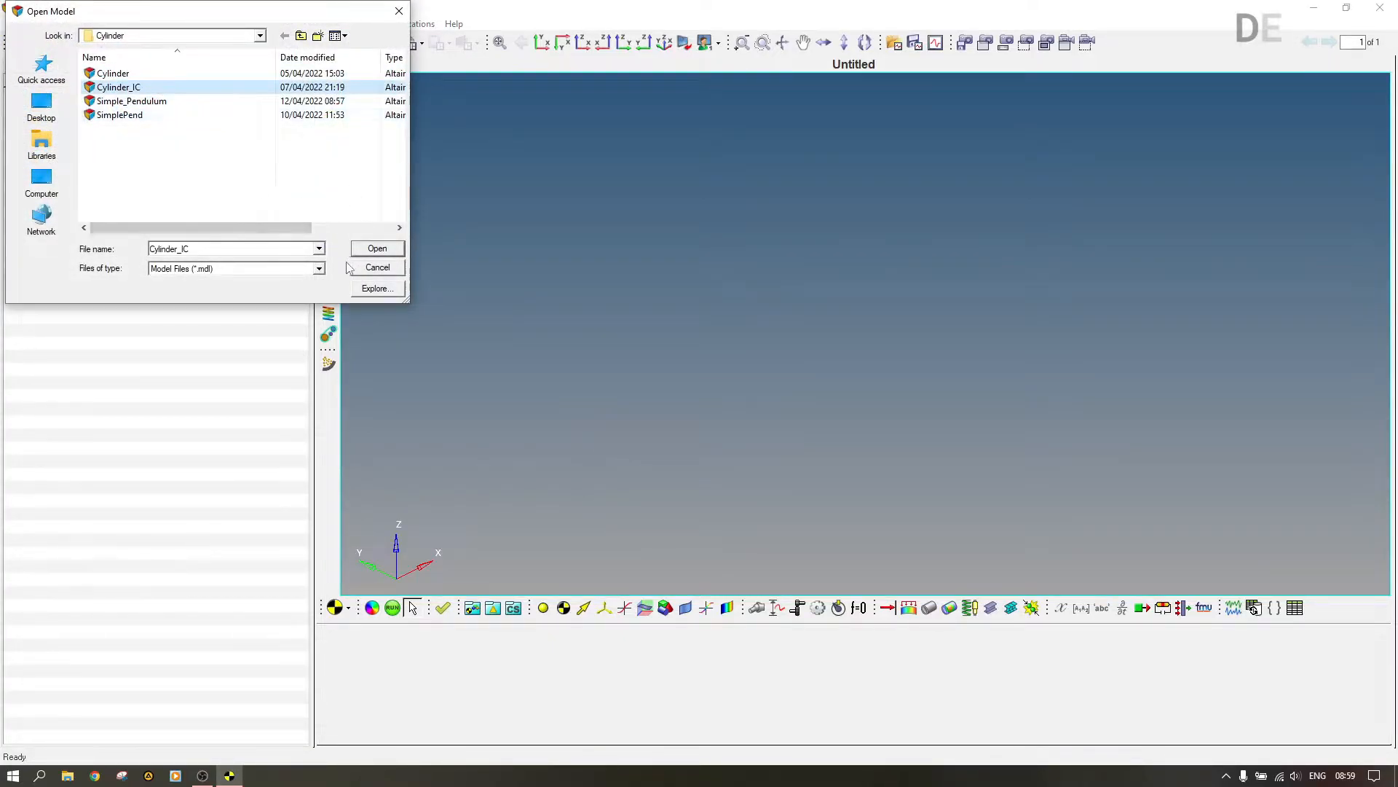
left_click(377, 249)
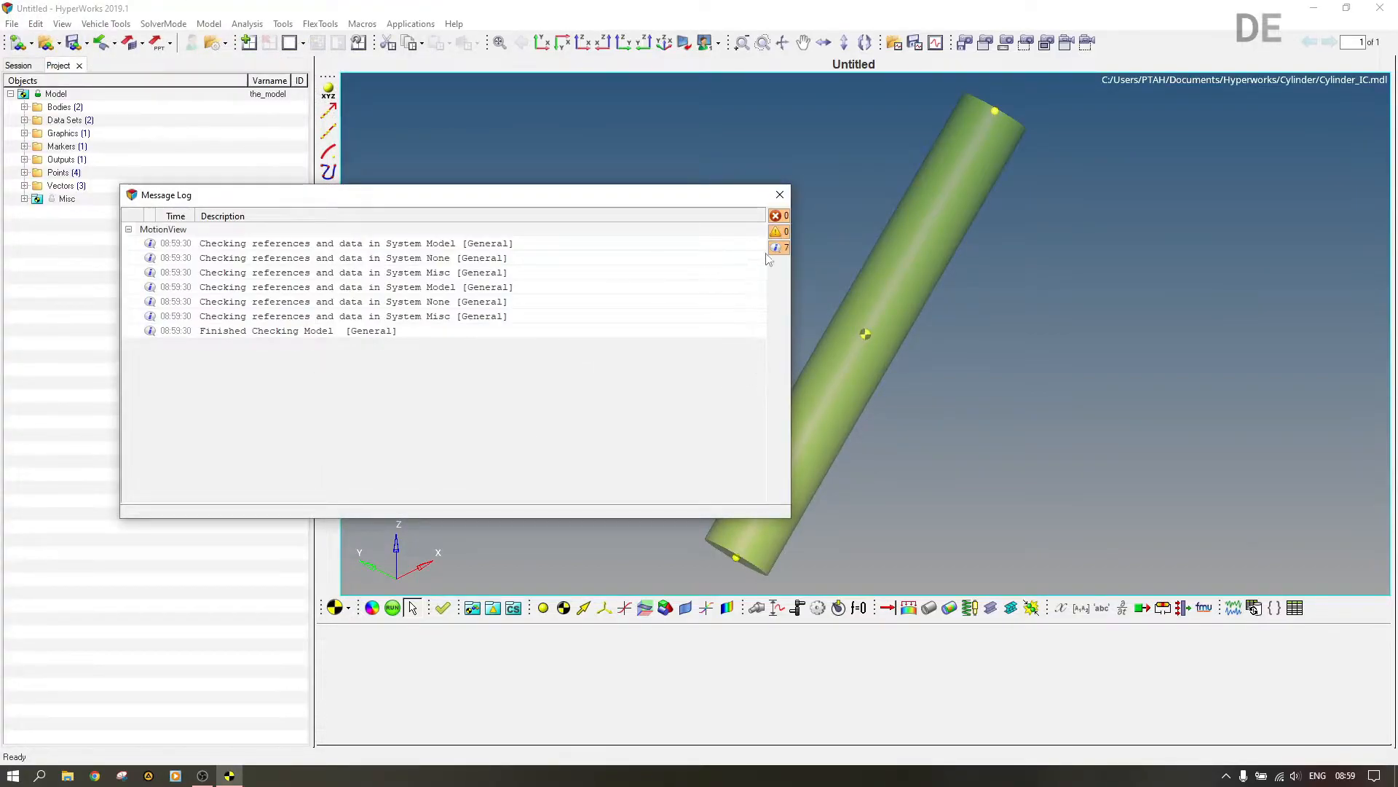
left_click(778, 195)
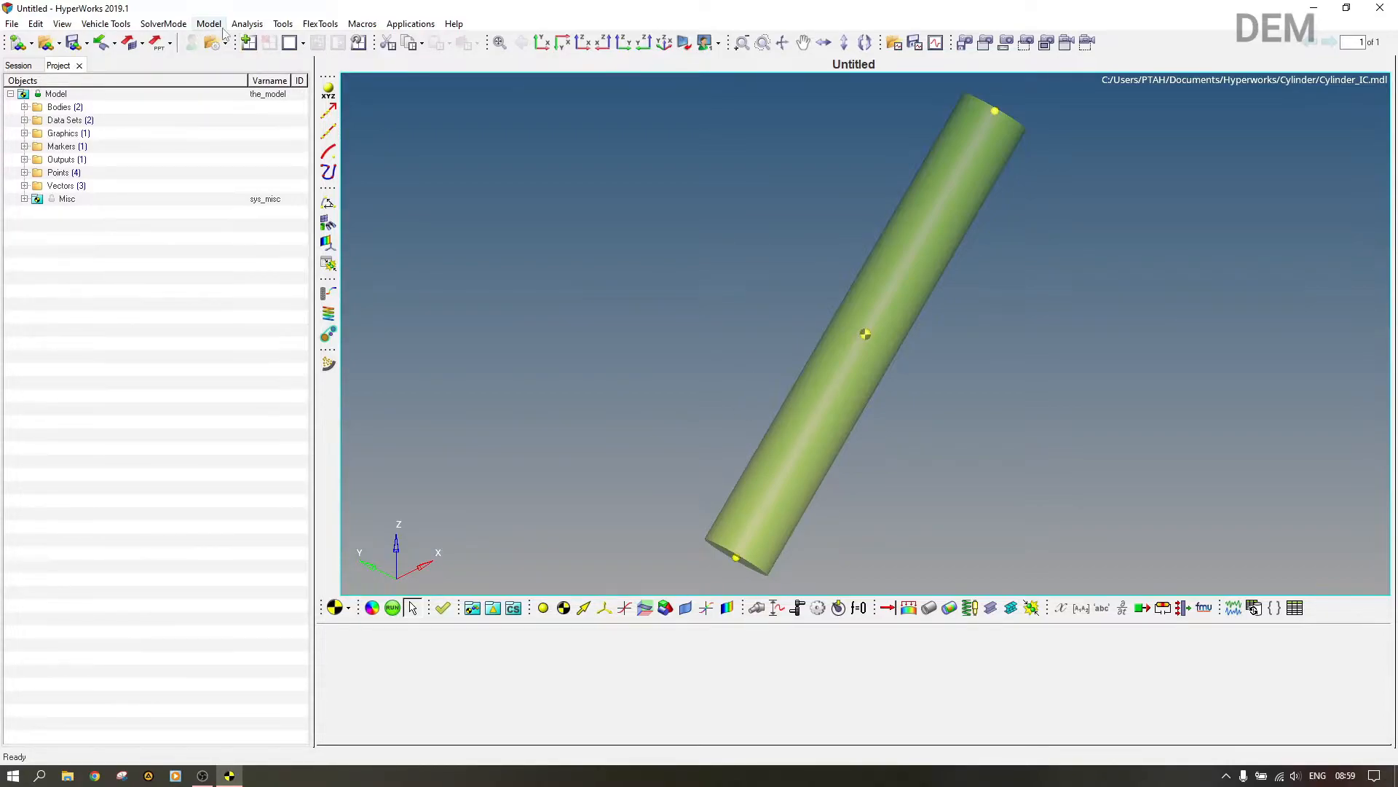
Step: Inspect the Check Model settings in the program options and leave them without making changes
left_click(283, 24)
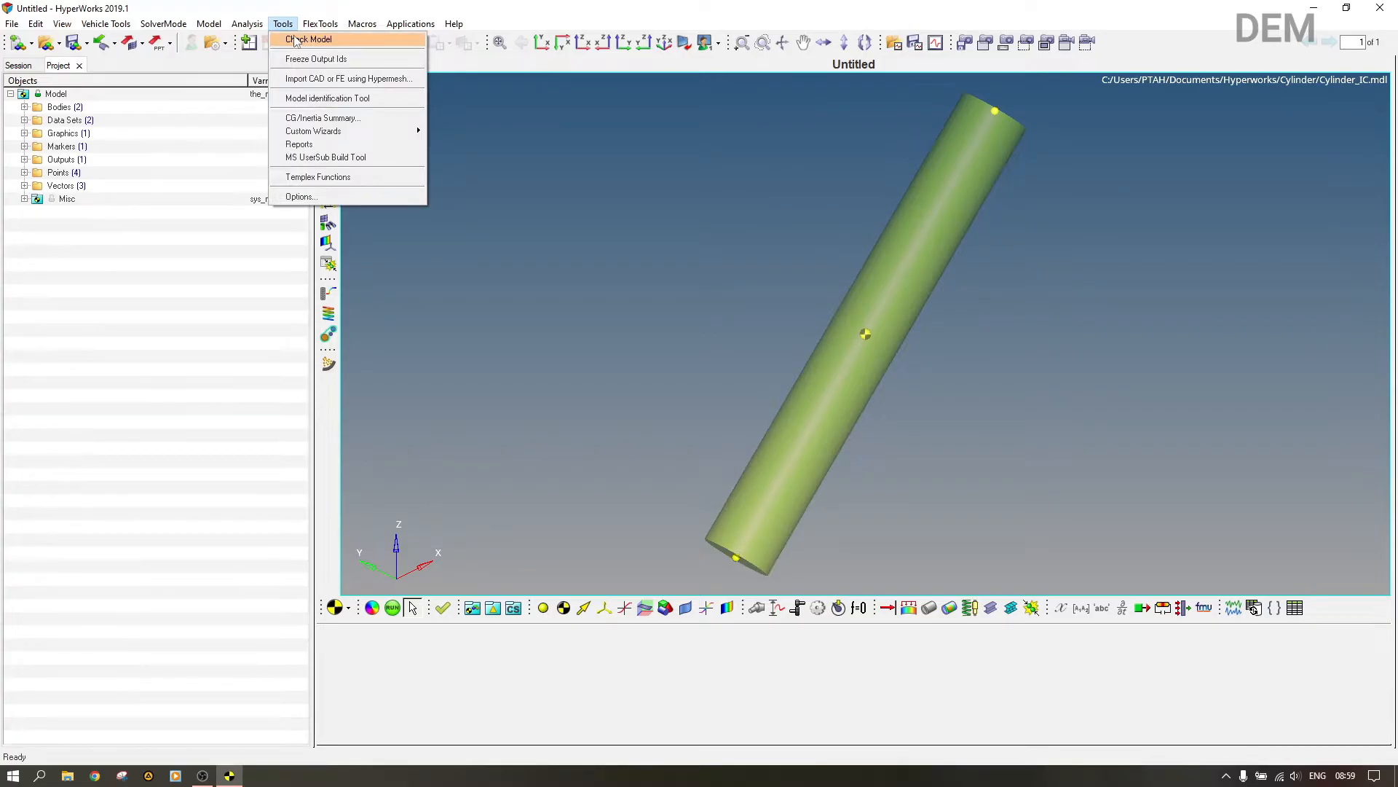
left_click(302, 196)
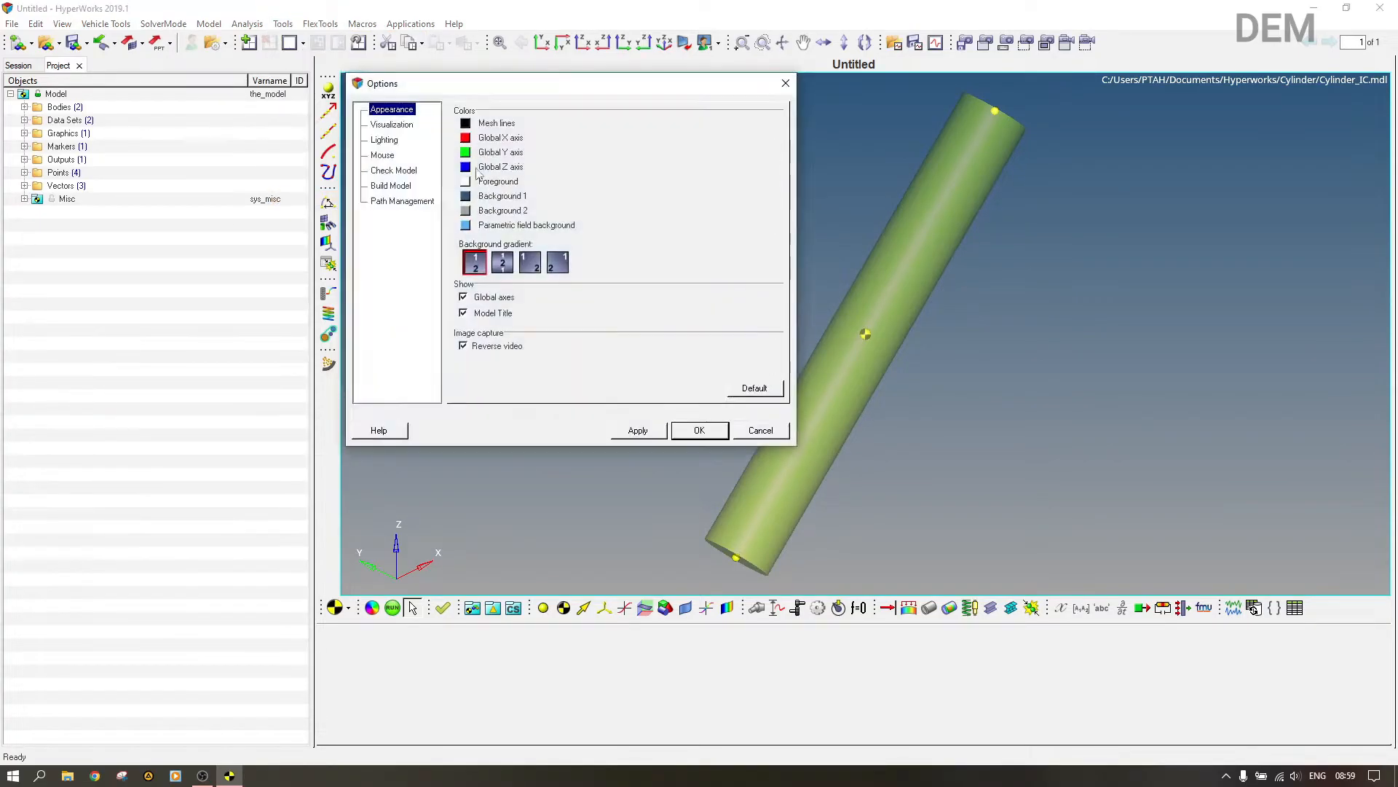
left_click(391, 172)
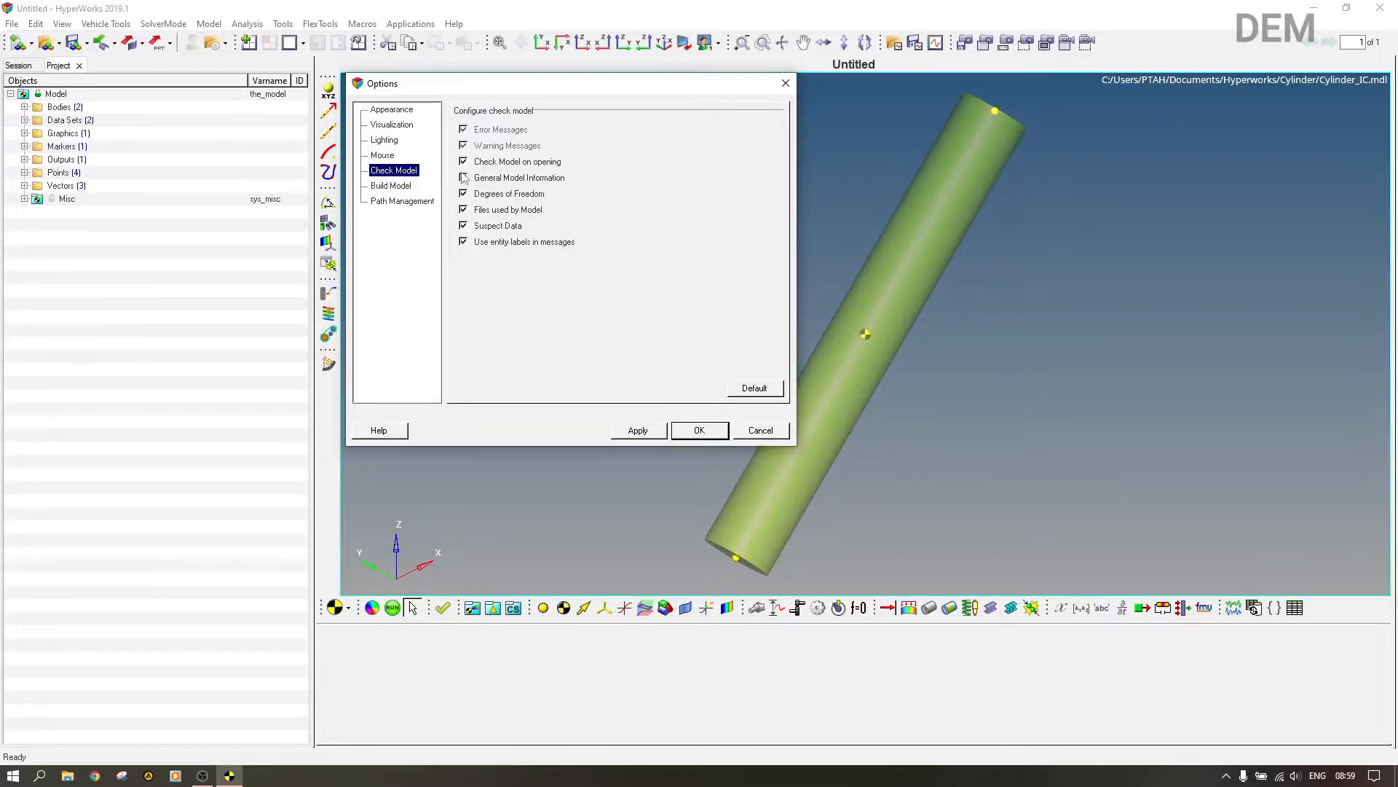
left_click(760, 430)
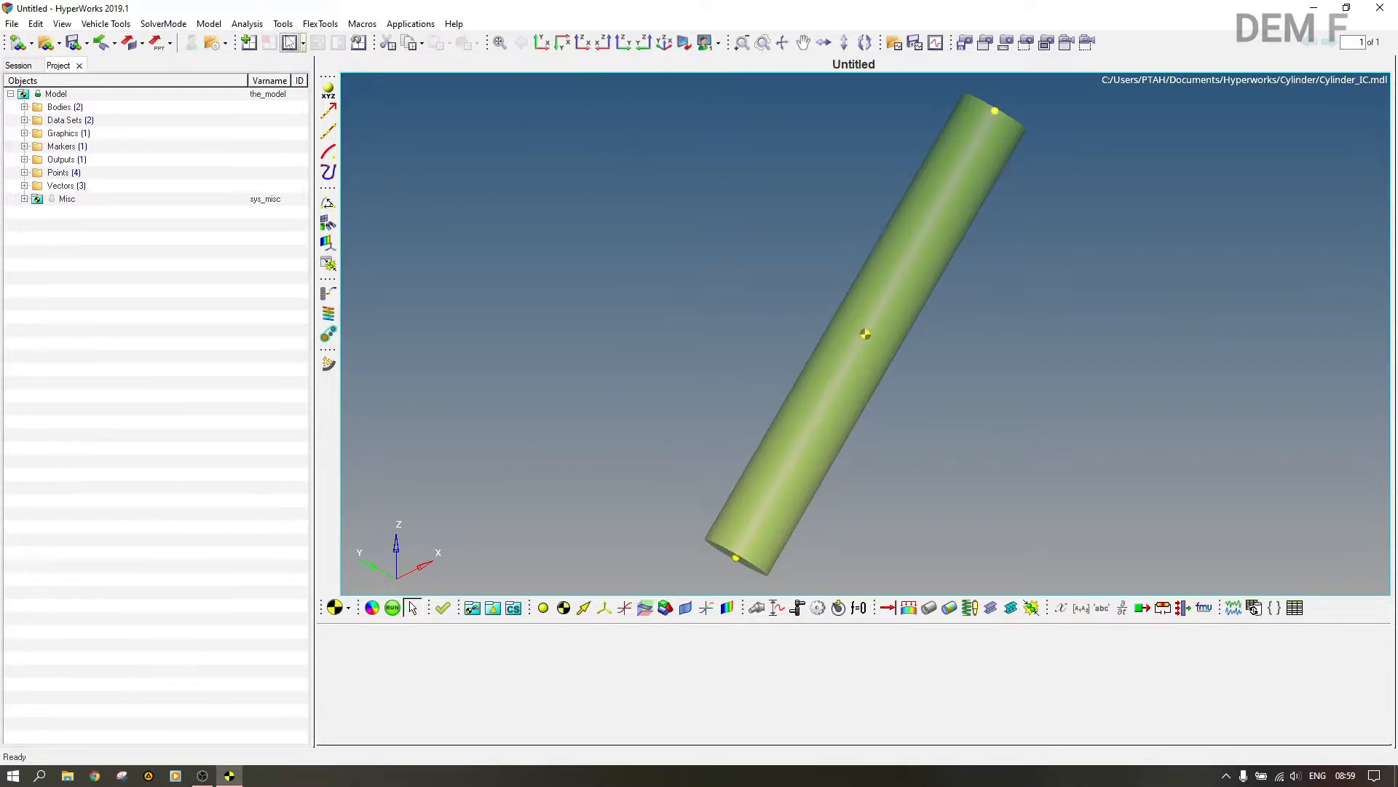
Step: Run a model check, examine the degrees of freedom of the unconstrained cylinder, and close the report
left_click(285, 28)
left_click(300, 39)
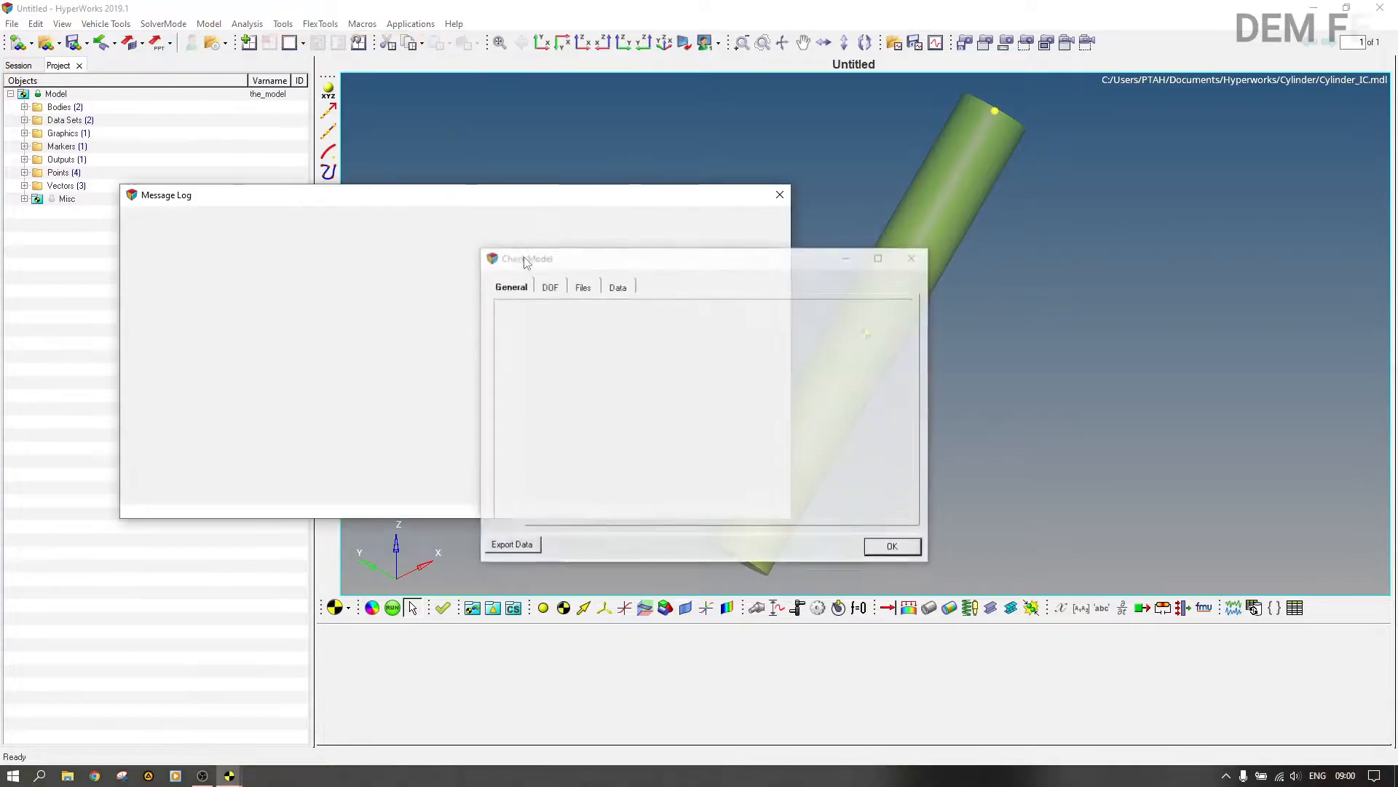
left_click(557, 291)
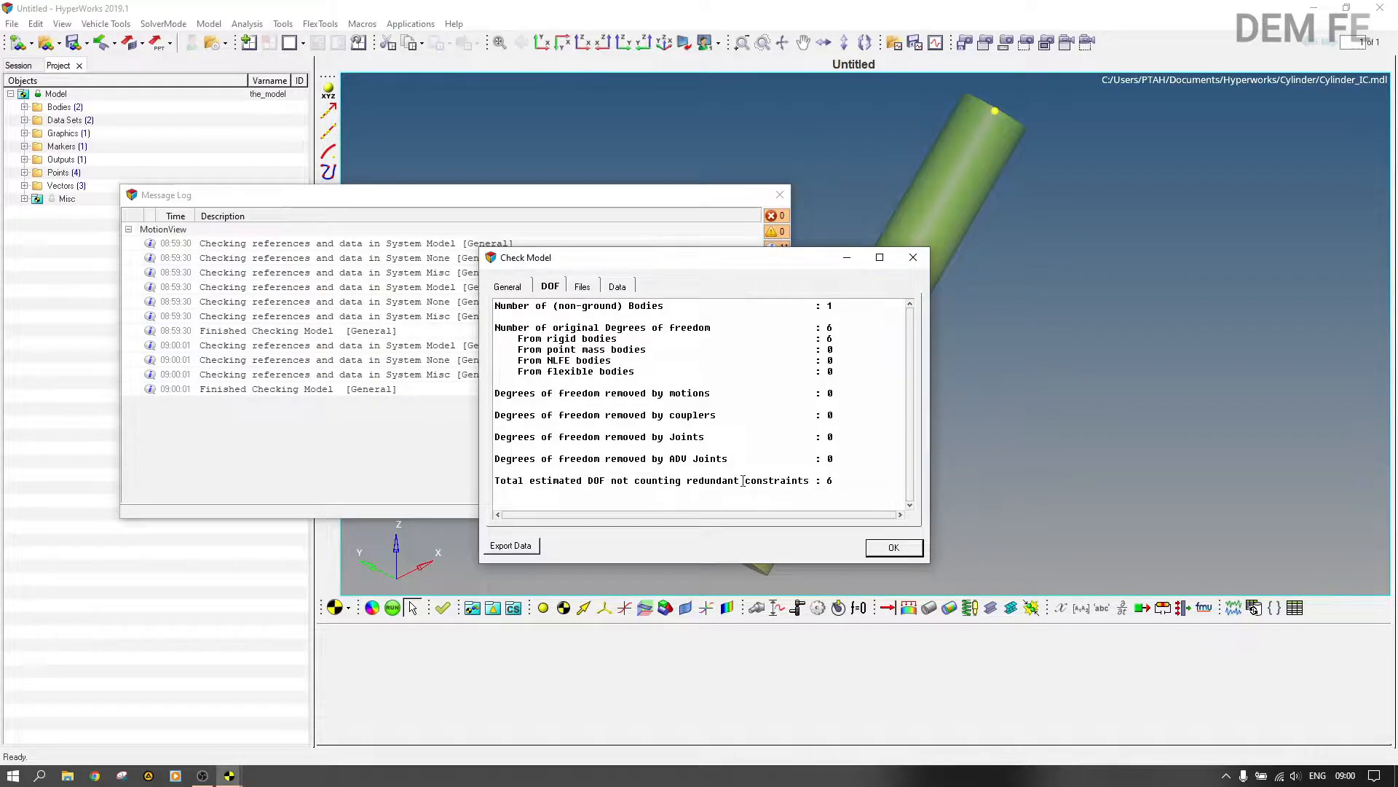
left_click(913, 259)
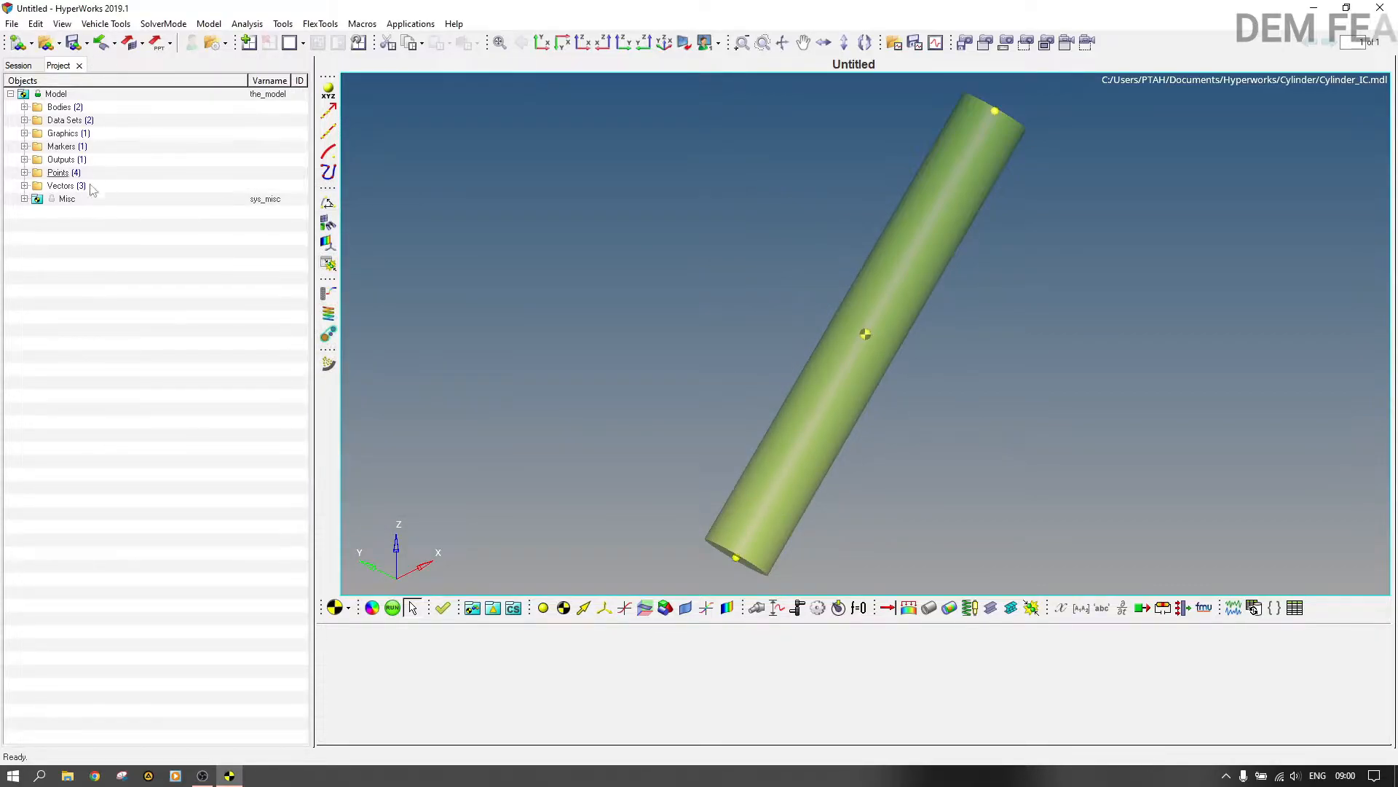
Step: Add a single revolute joint to the model, keeping the default label and variable name
left_click(757, 609)
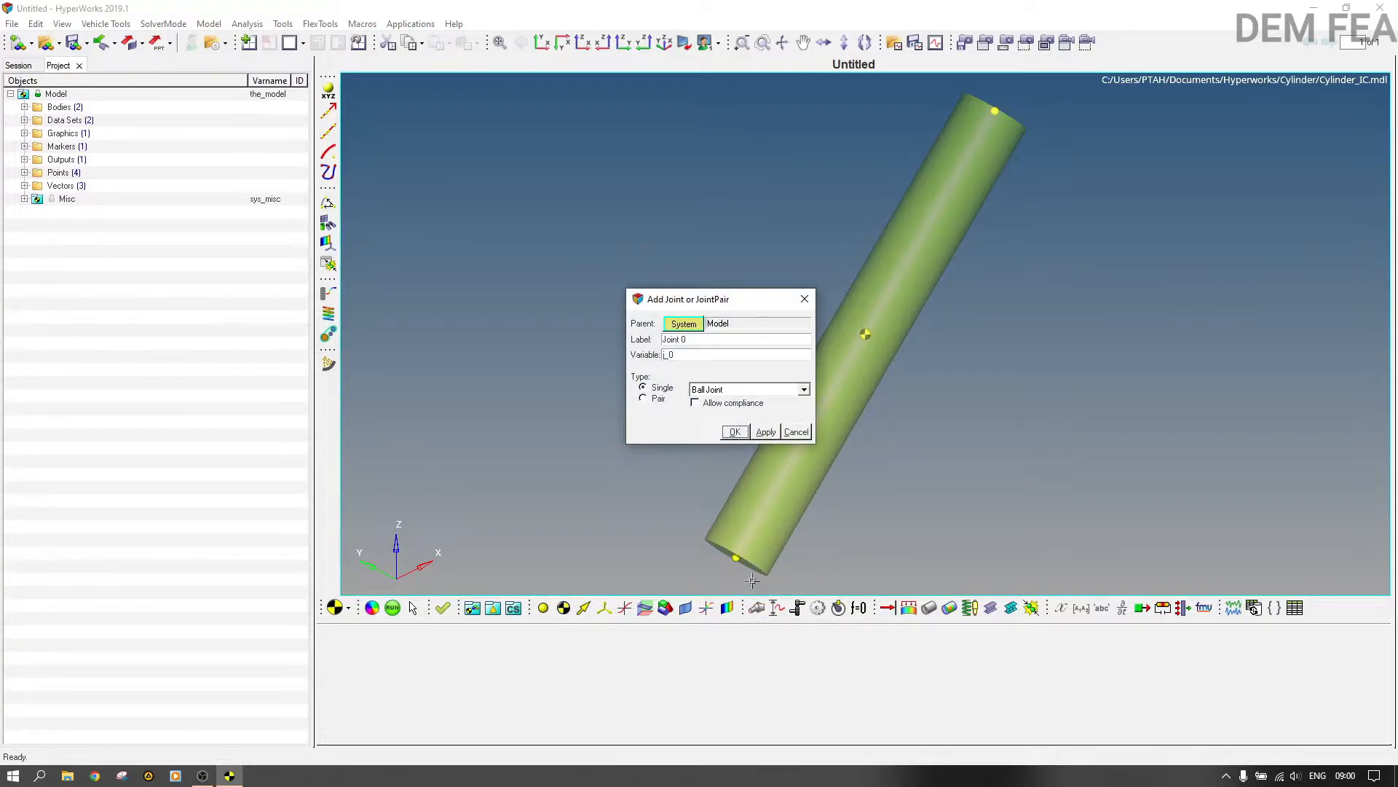
left_click(758, 391)
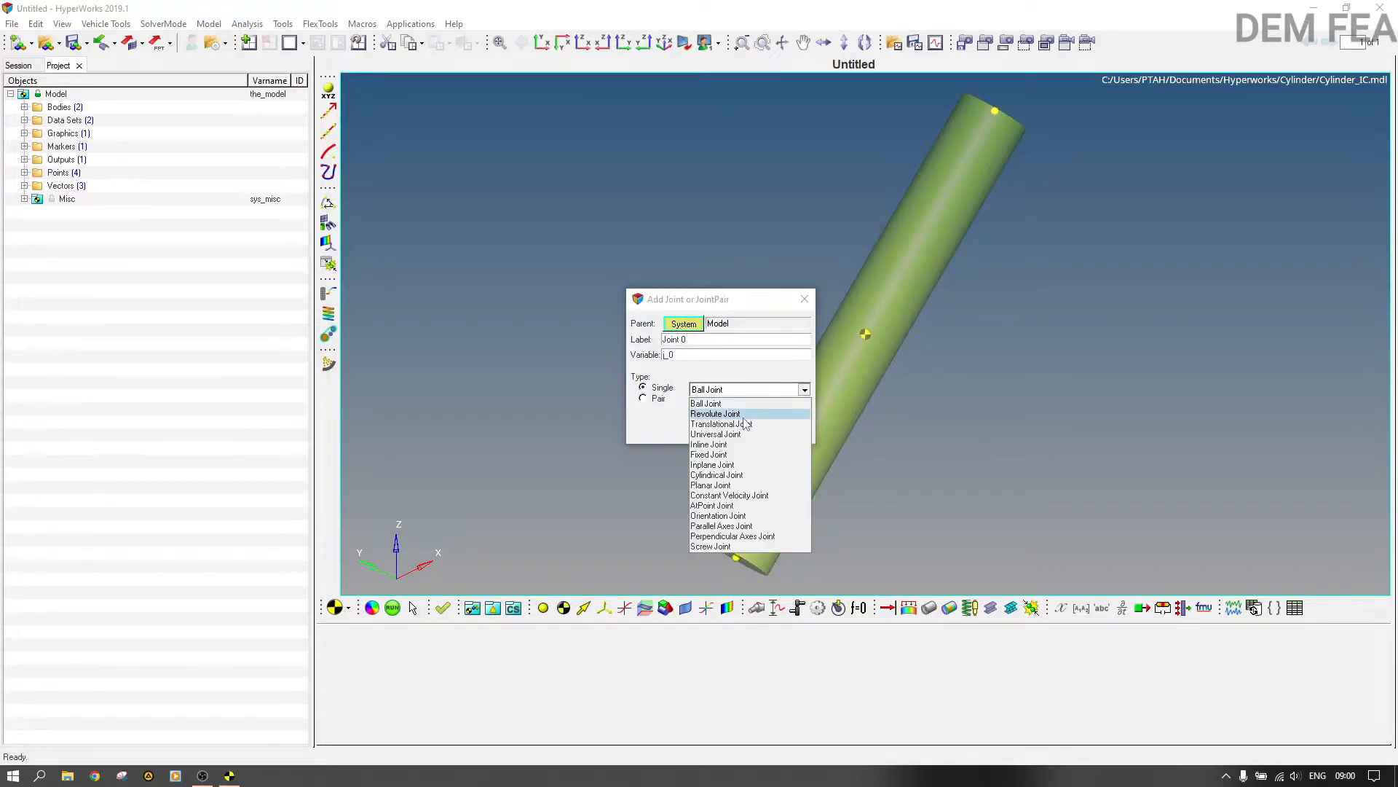
left_click(747, 410)
left_click(748, 409)
left_click(735, 433)
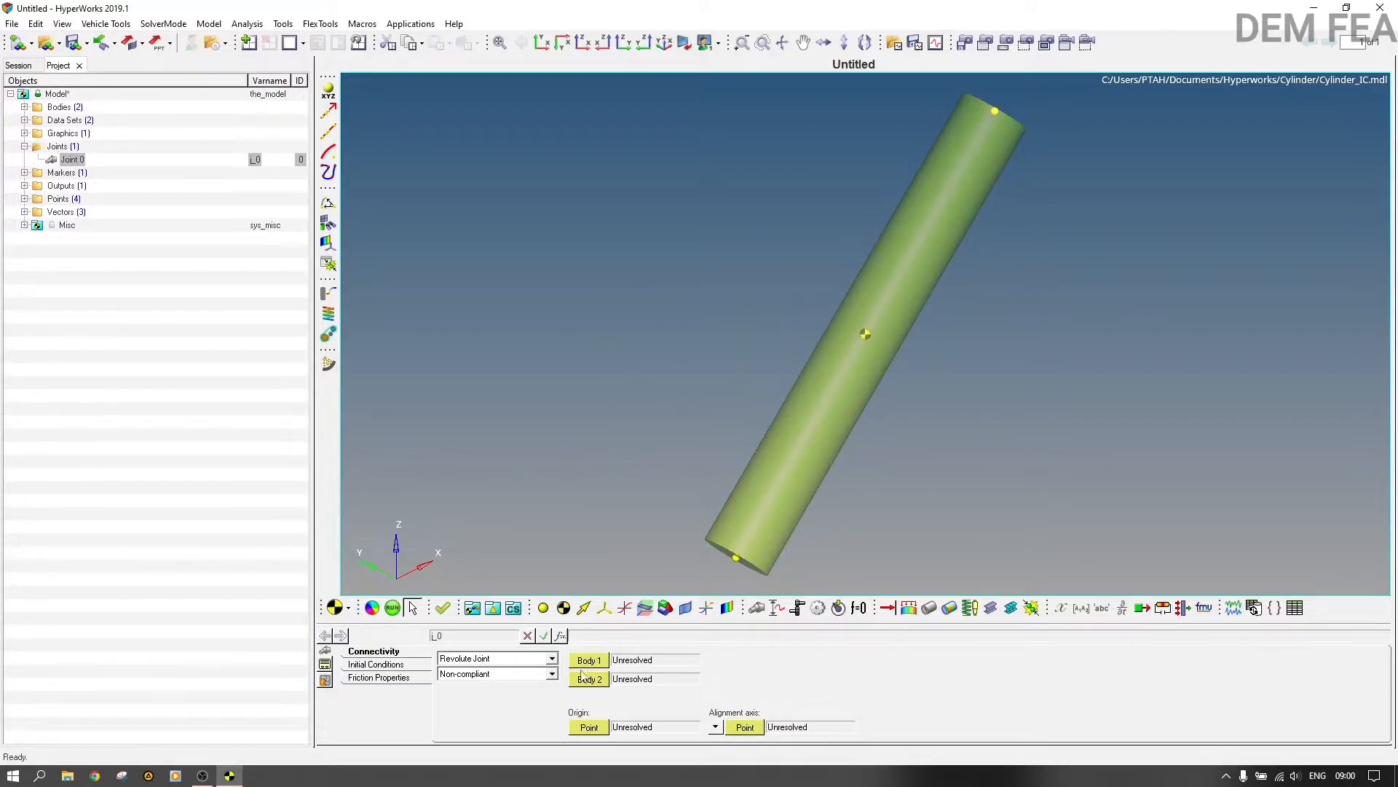
Step: Connect the revolute joint between Free Body Part as Body 1 and Ground Body as Body 2
left_click(599, 662)
left_click(600, 663)
left_click(743, 319)
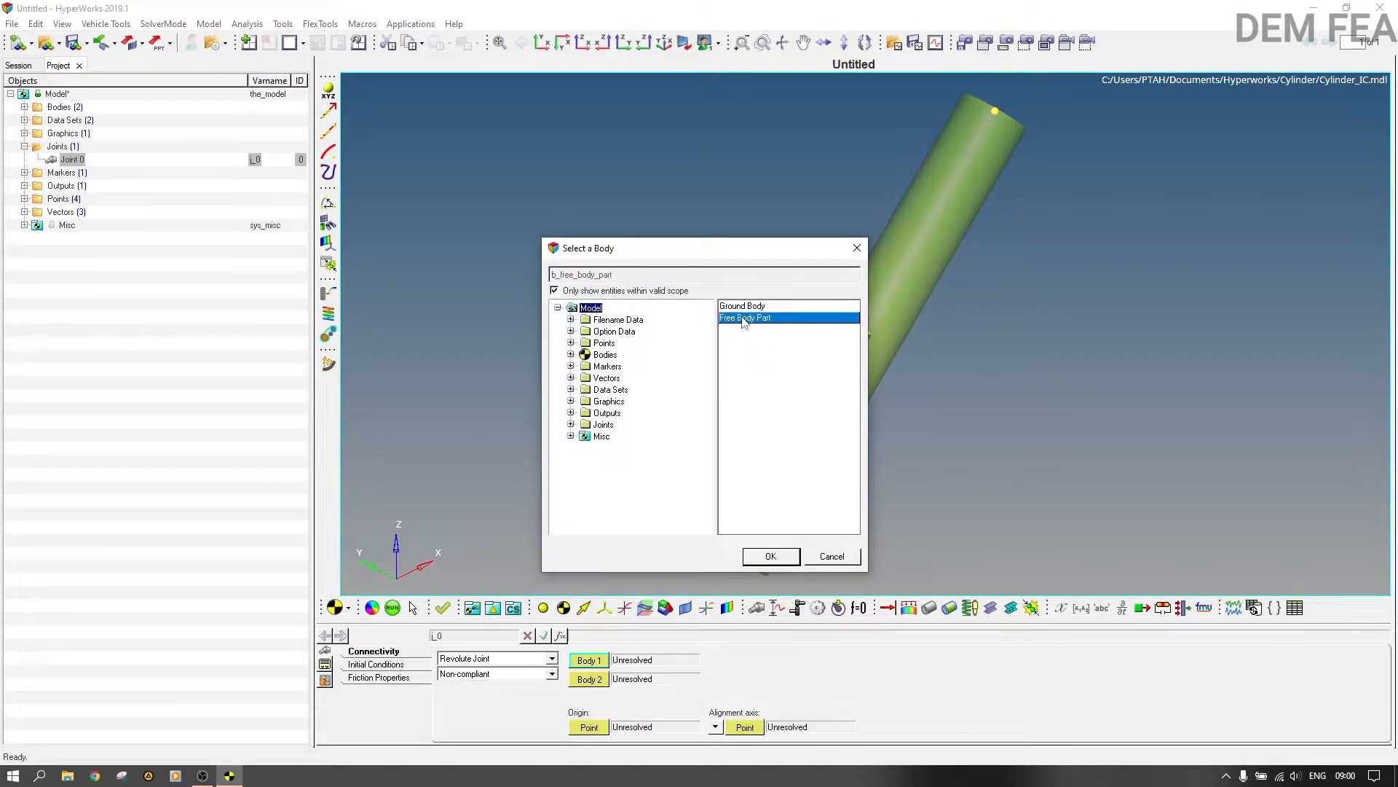
left_click(773, 558)
left_click(590, 679)
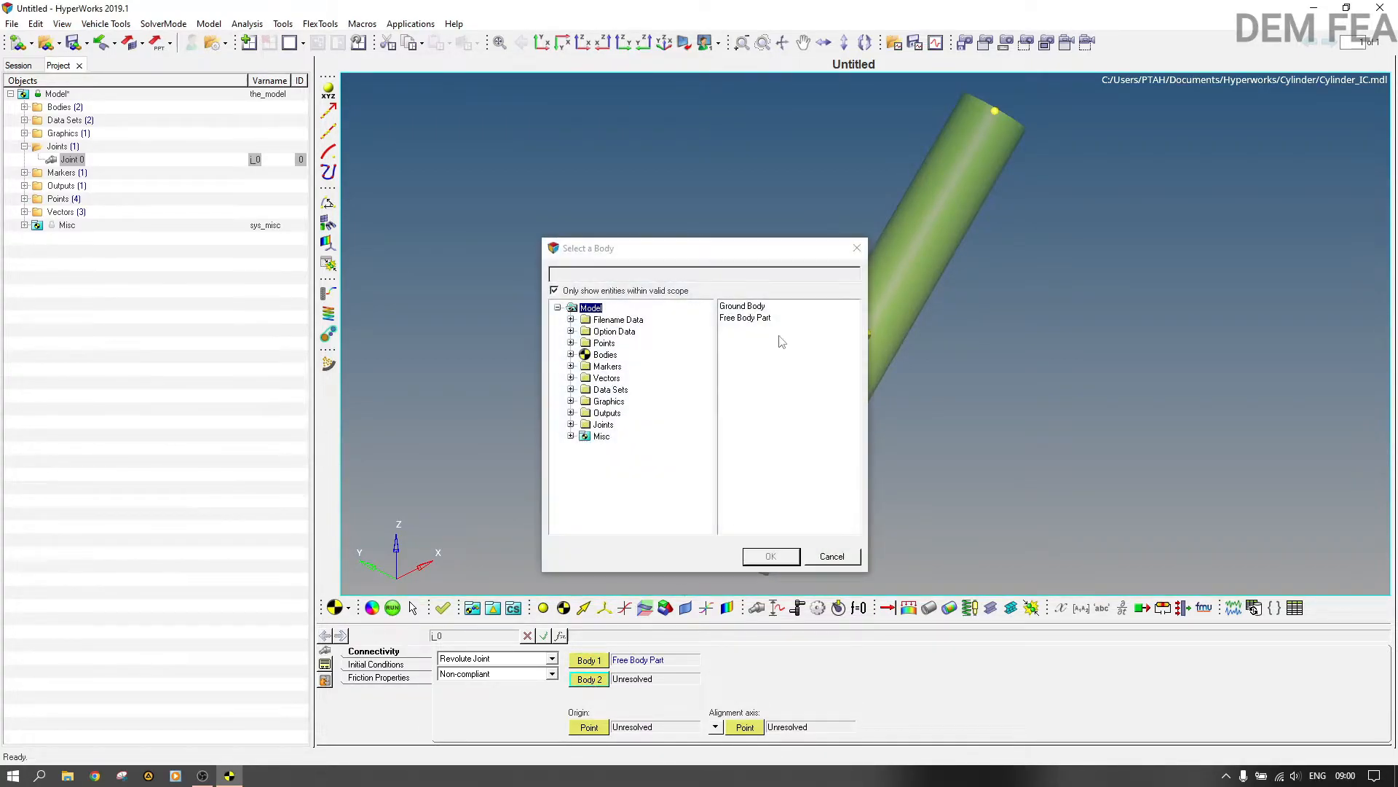
left_click(763, 319)
left_click(761, 307)
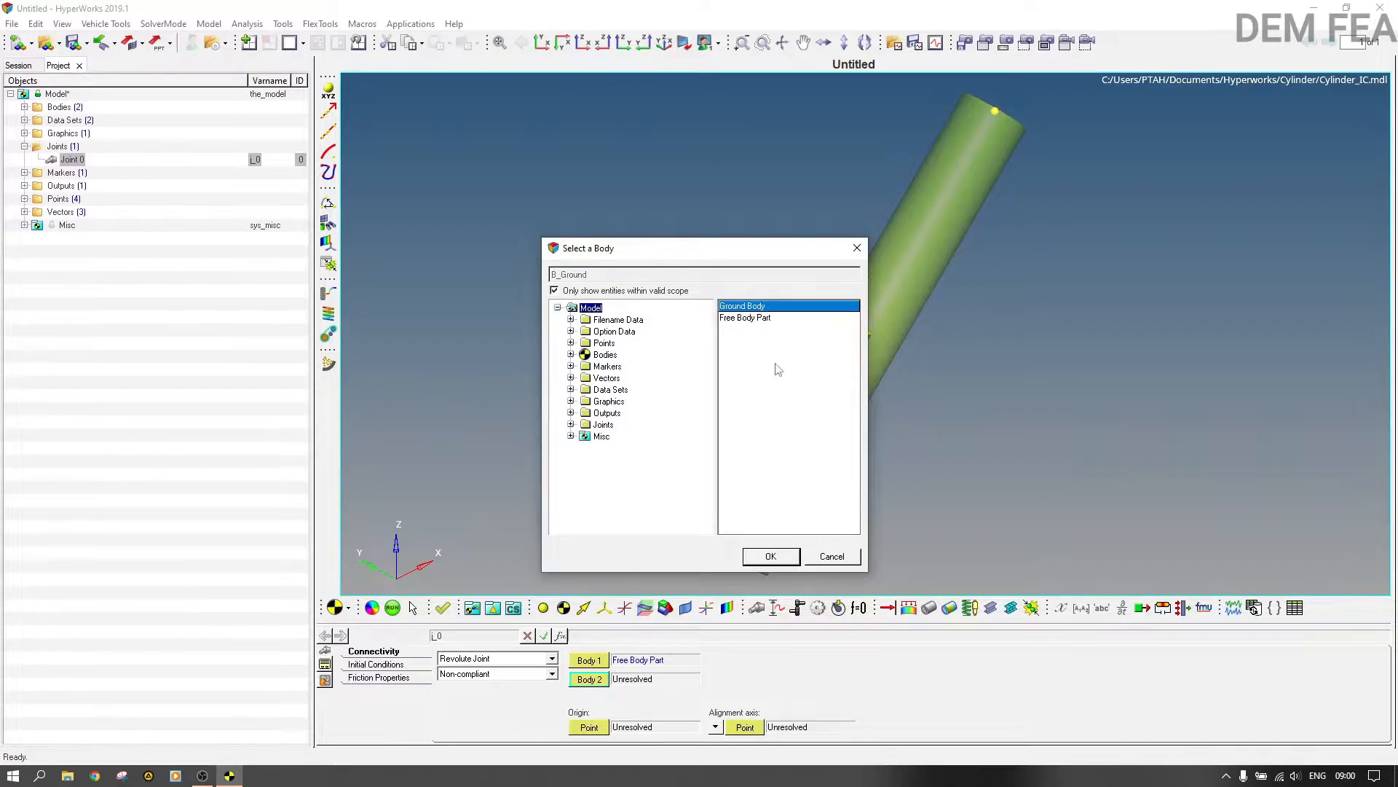
left_click(775, 559)
Step: Set the joint's origin to Point 0 and align its axis with the Global Y vector
left_click(591, 728)
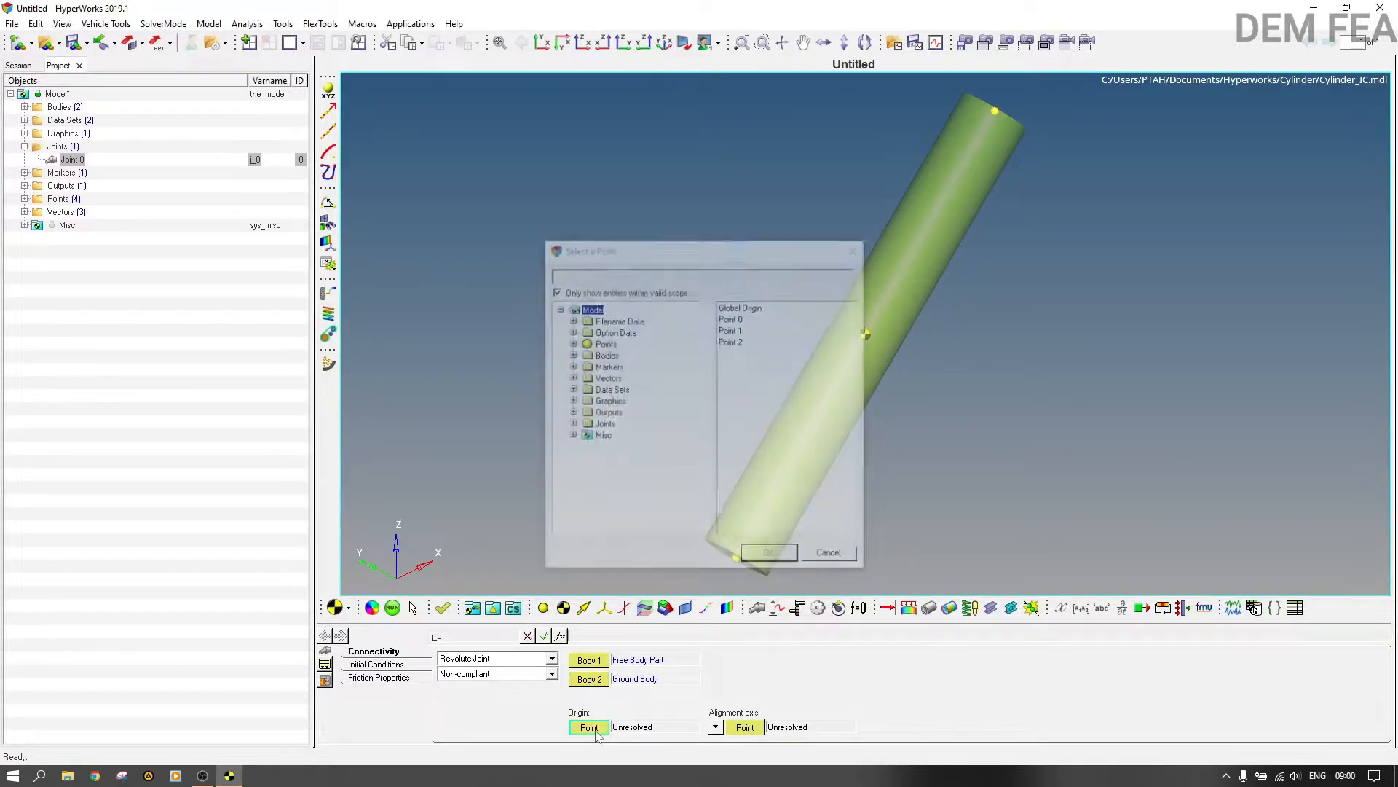
left_click(734, 320)
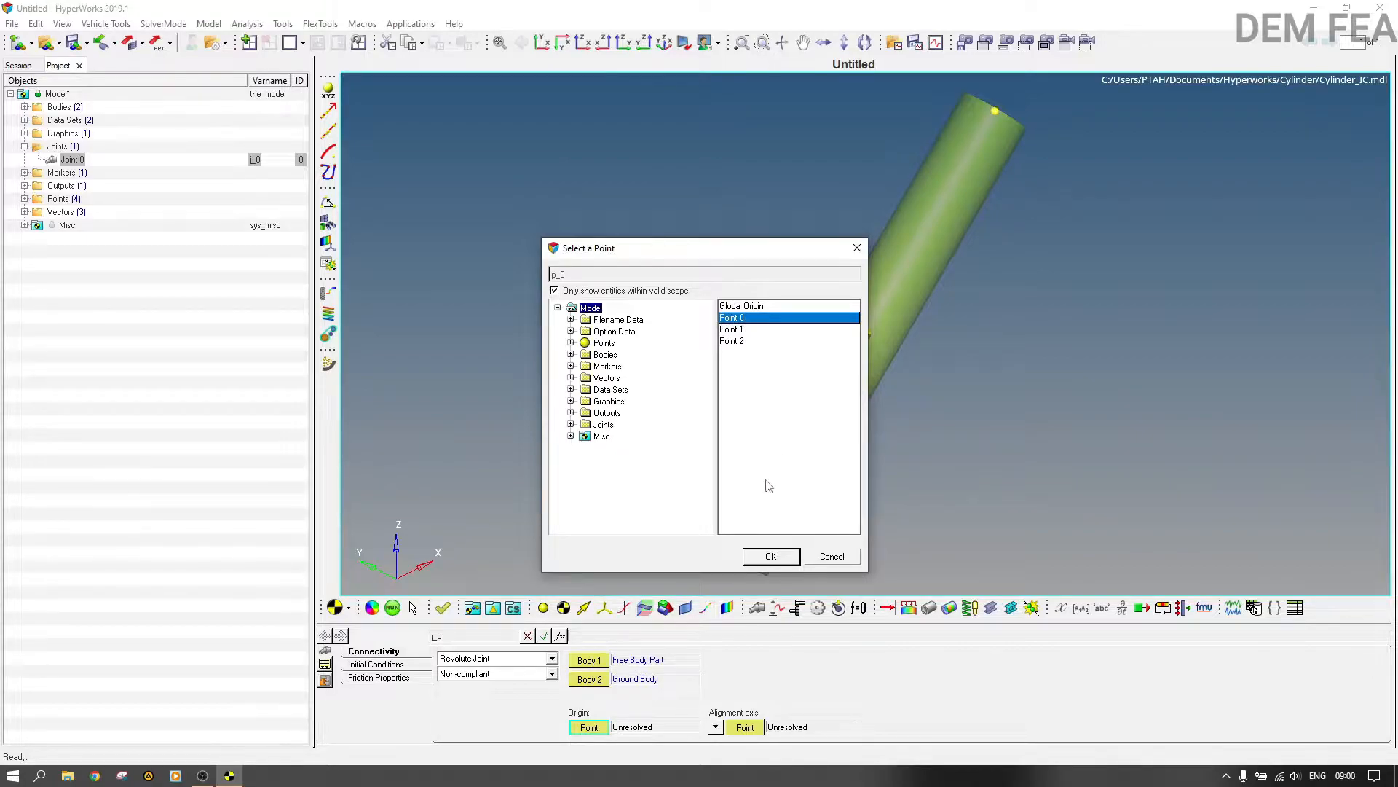
left_click(766, 557)
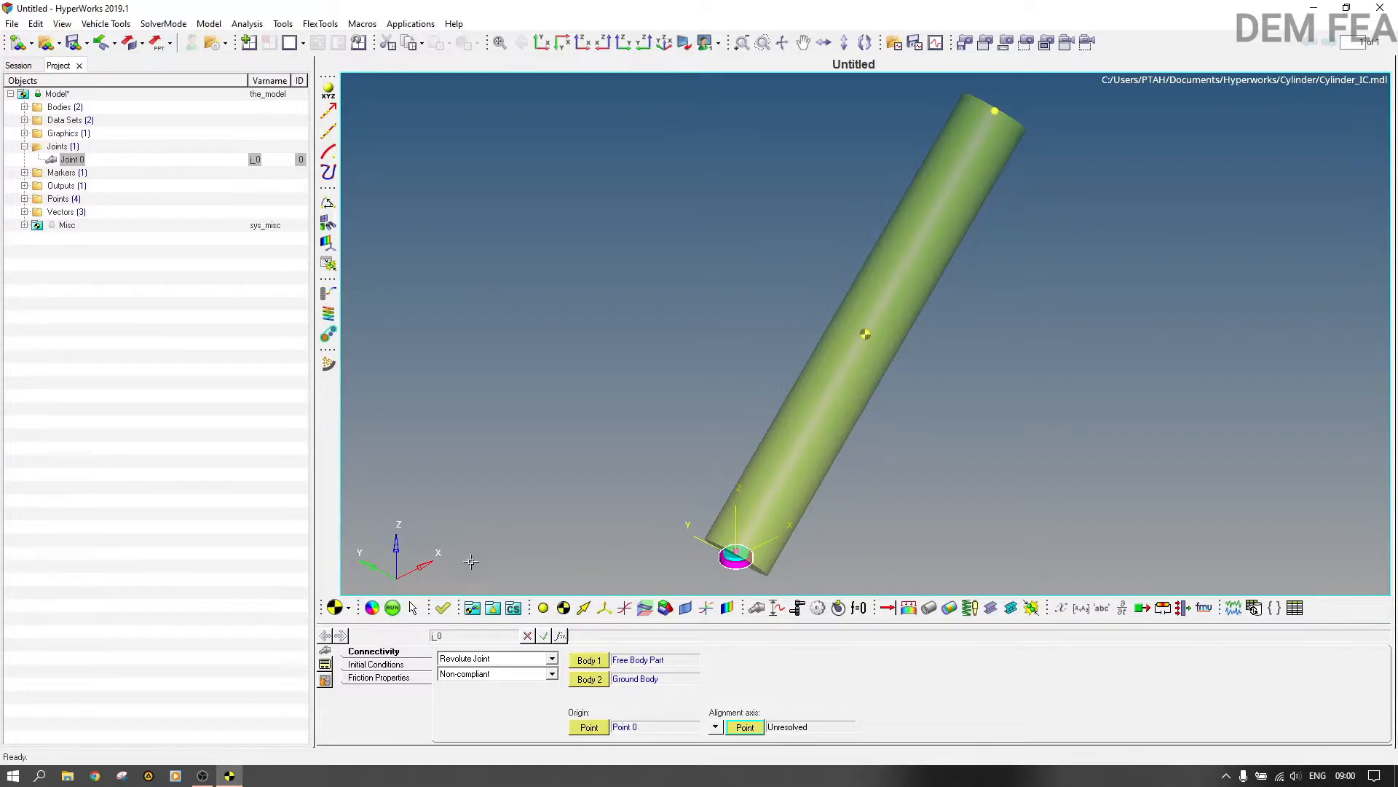
left_click(715, 726)
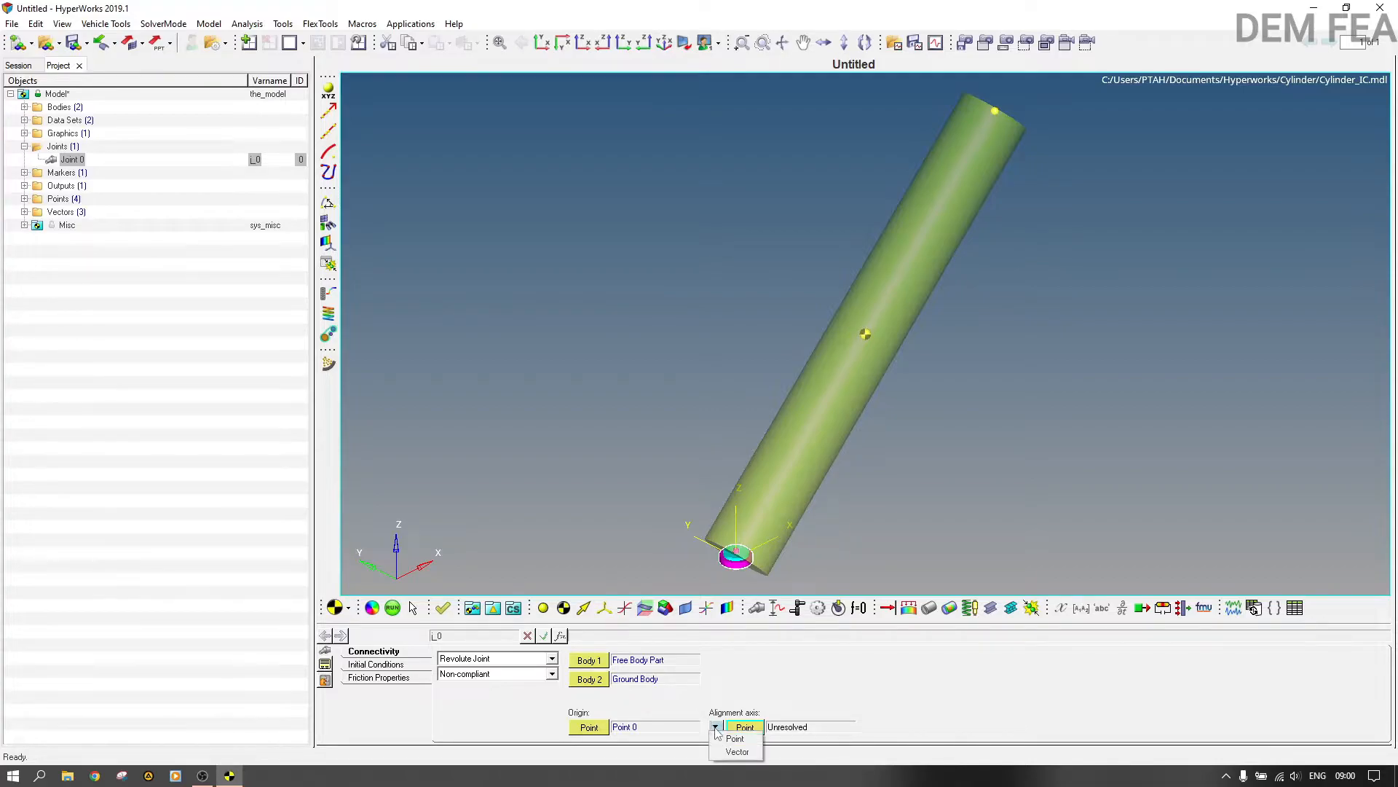
left_click(737, 751)
left_click(745, 727)
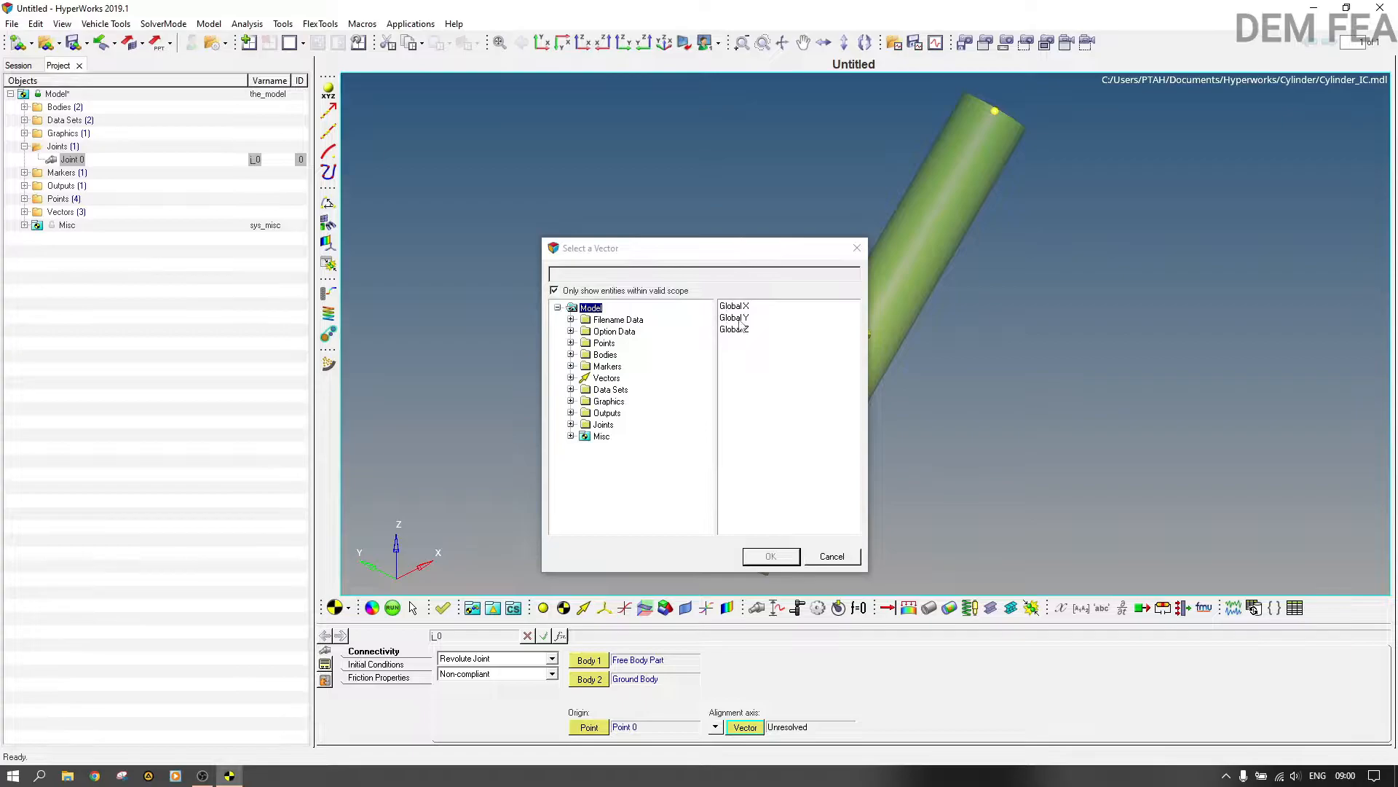
left_click(734, 317)
left_click(772, 556)
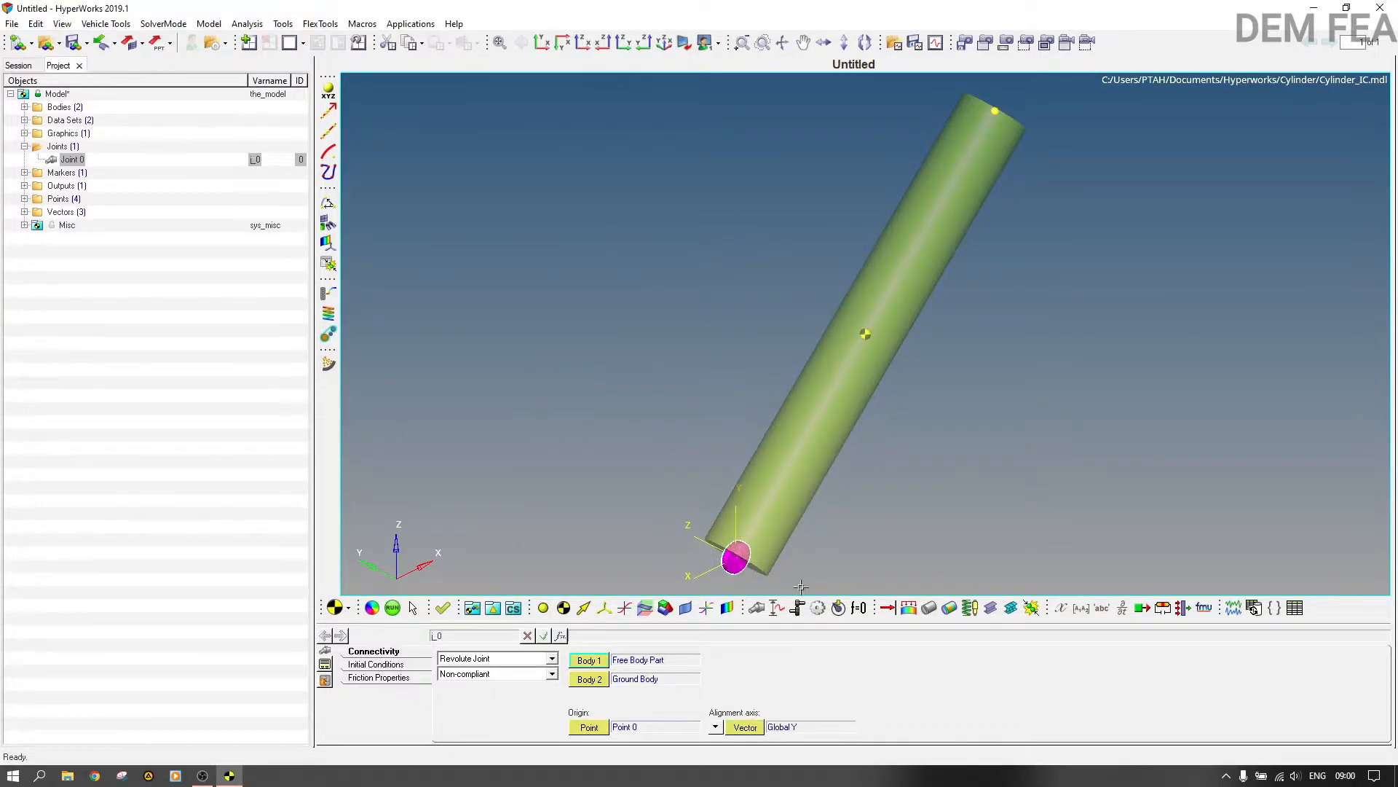
Step: Run the model check again, examine the degrees of freedom removed by joints, and close the report and message log
left_click(282, 24)
left_click(310, 36)
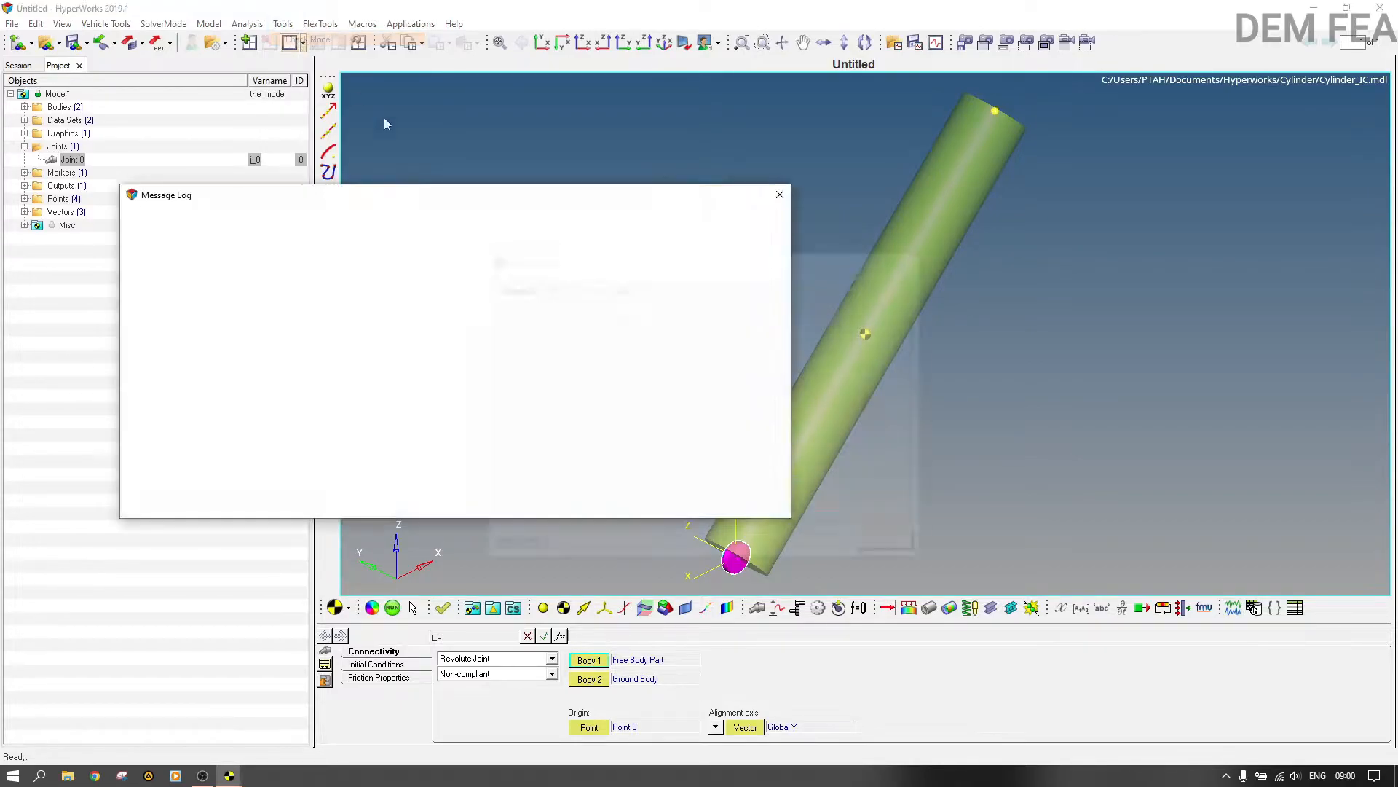
left_click(549, 286)
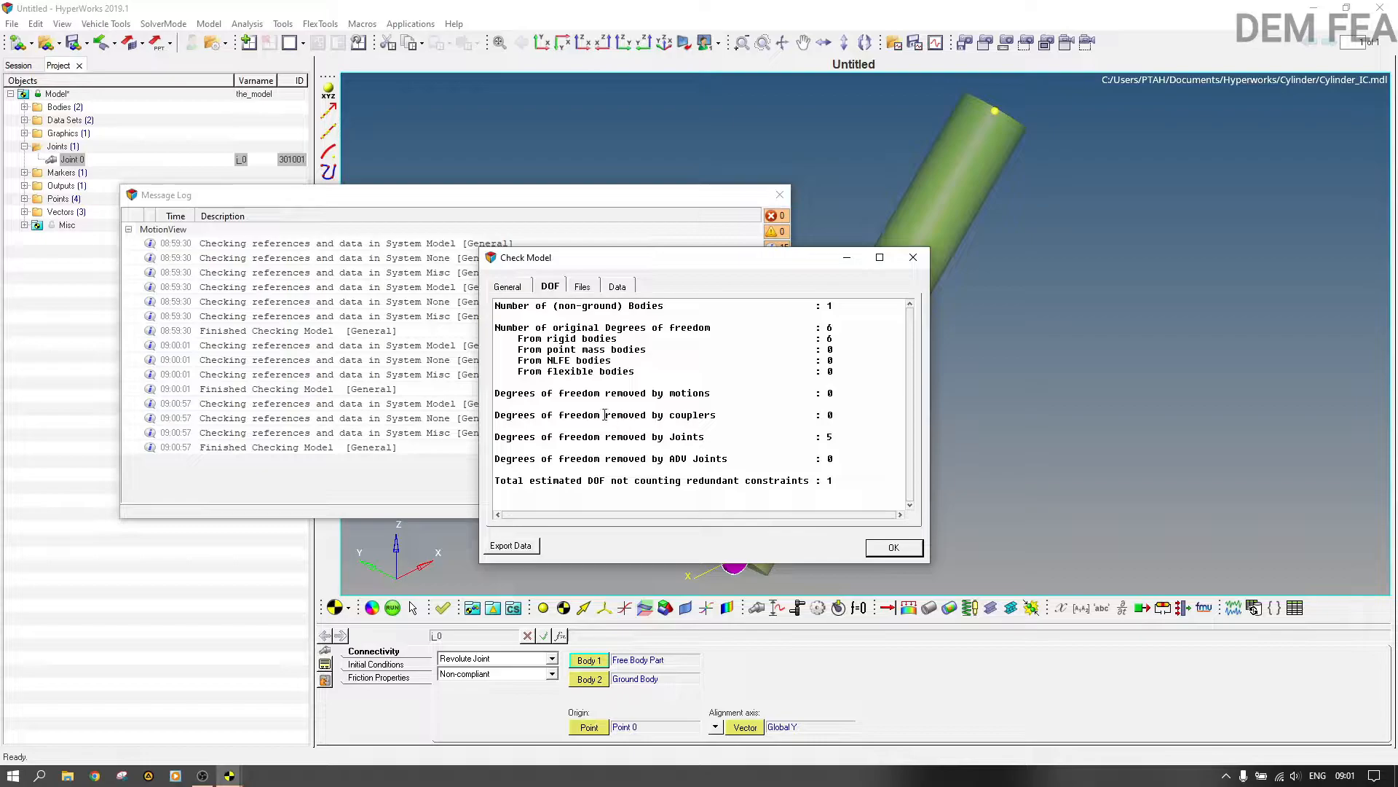
left_click_drag(853, 441, 815, 441)
left_click(841, 435)
left_click(913, 257)
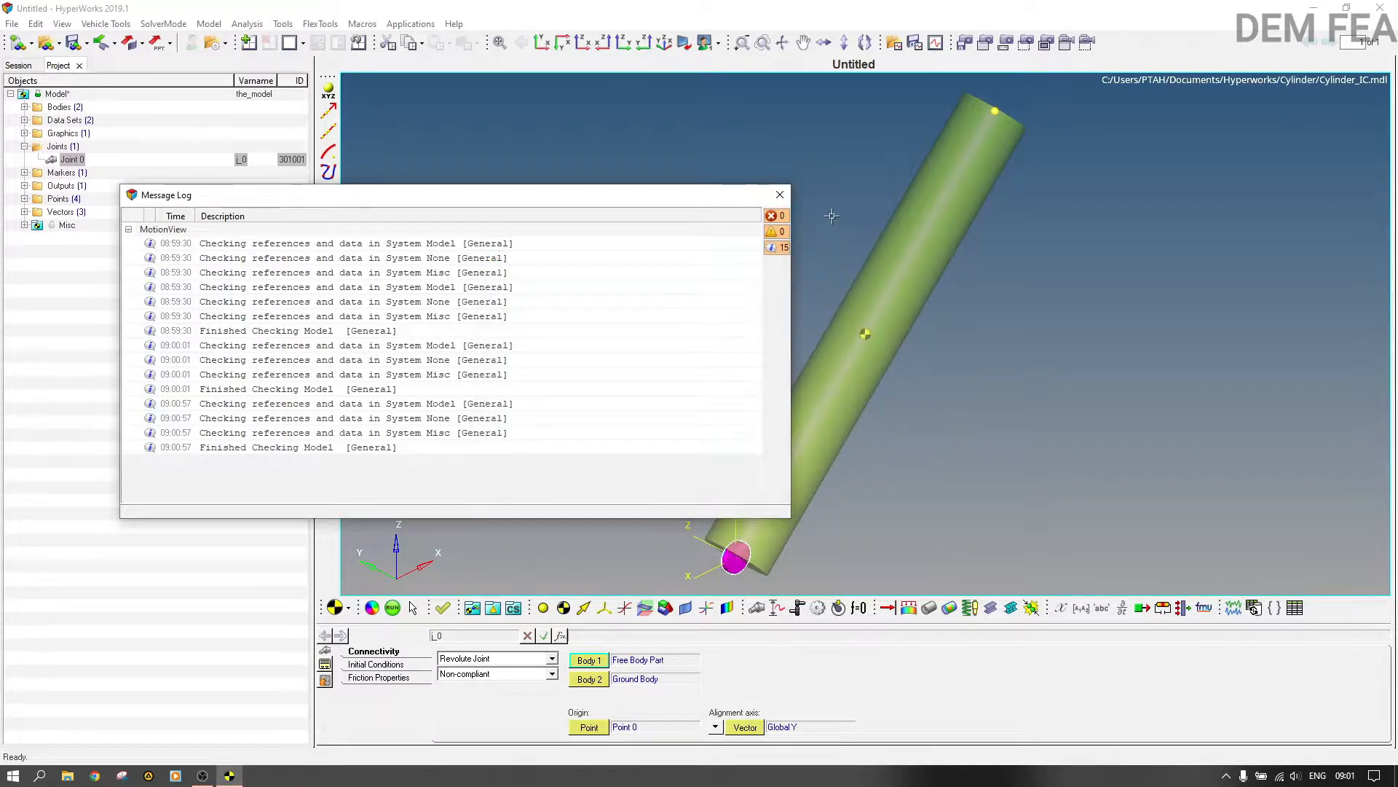
left_click(780, 196)
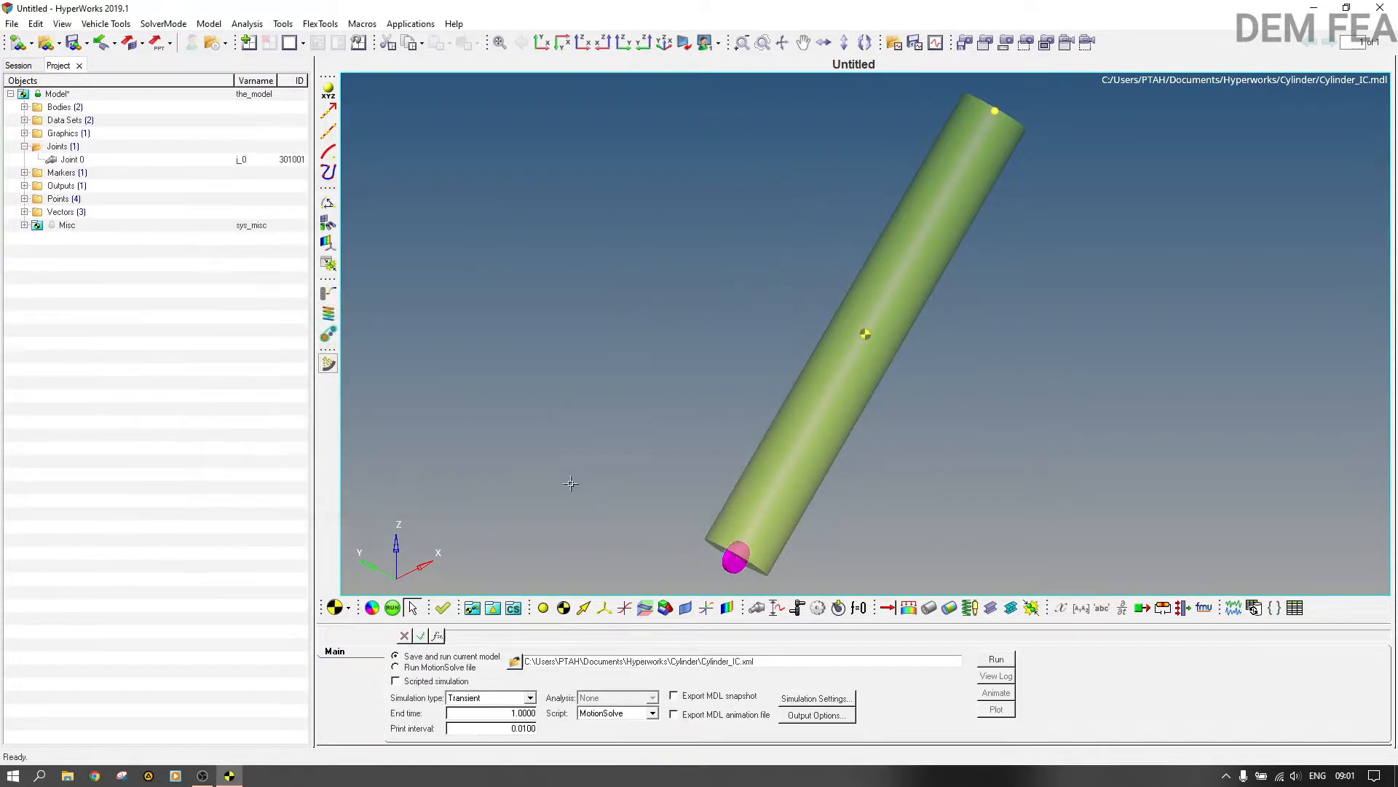
Step: Save the model under the new name Simple_Pendulum in the Cylinder folder
left_click(12, 23)
mouse_move(48, 105)
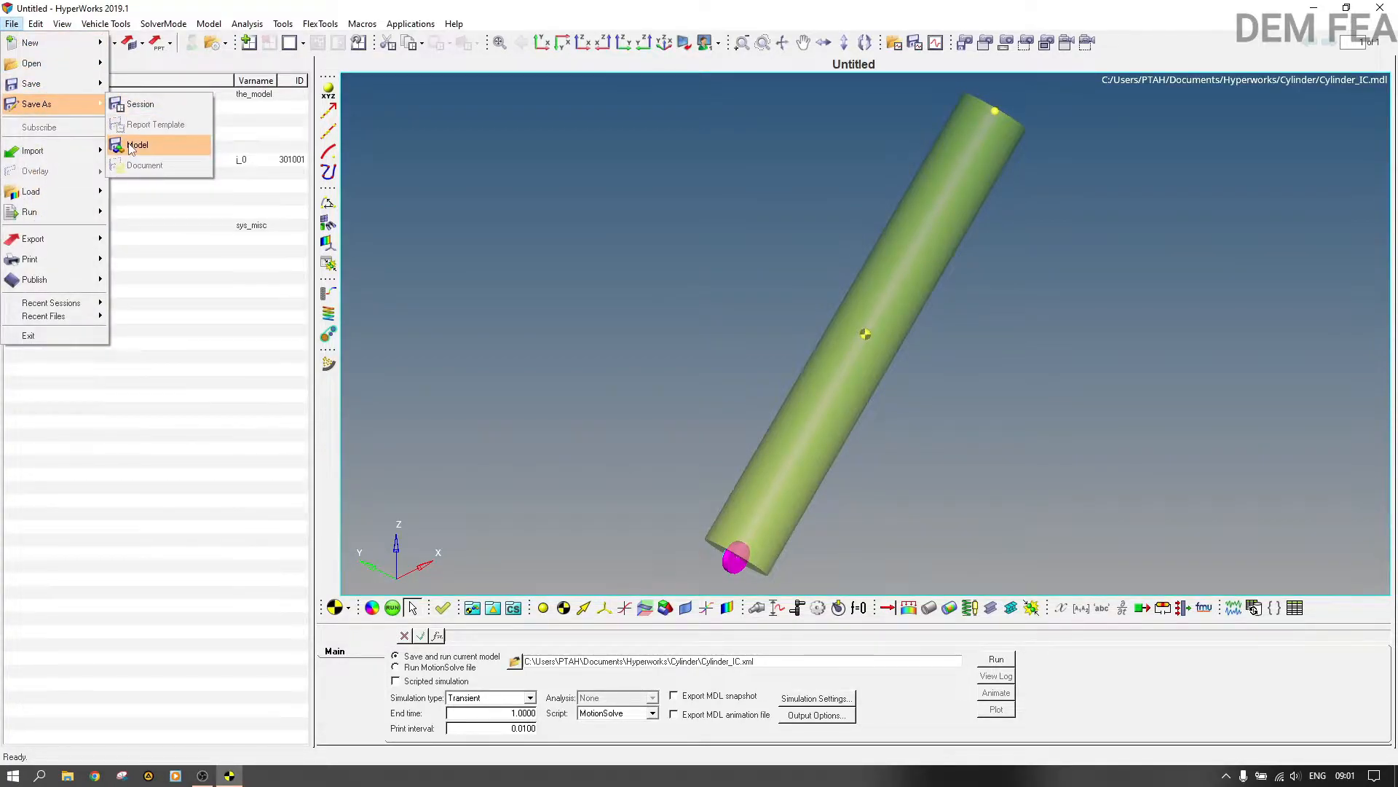
left_click(131, 146)
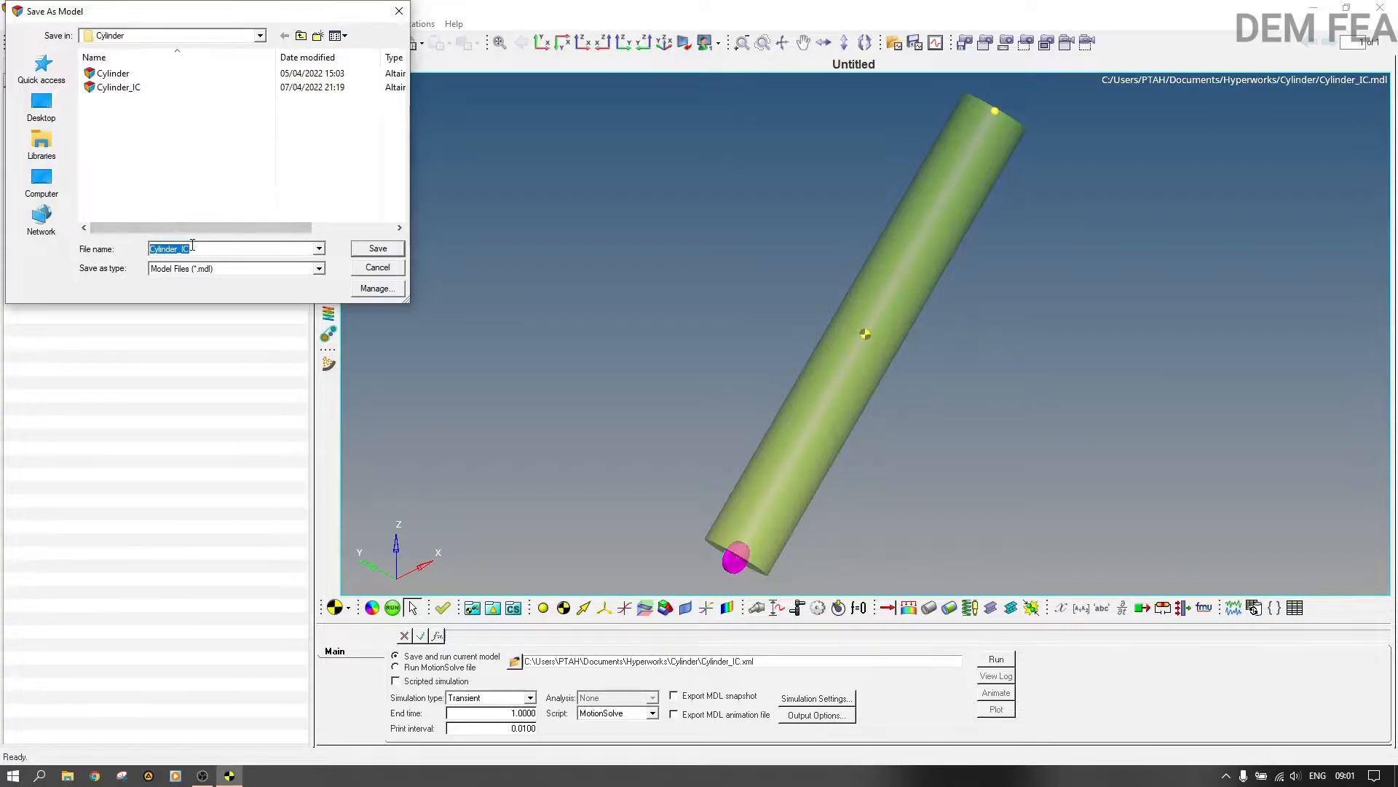
type("Simple_Pendulum")
left_click(397, 248)
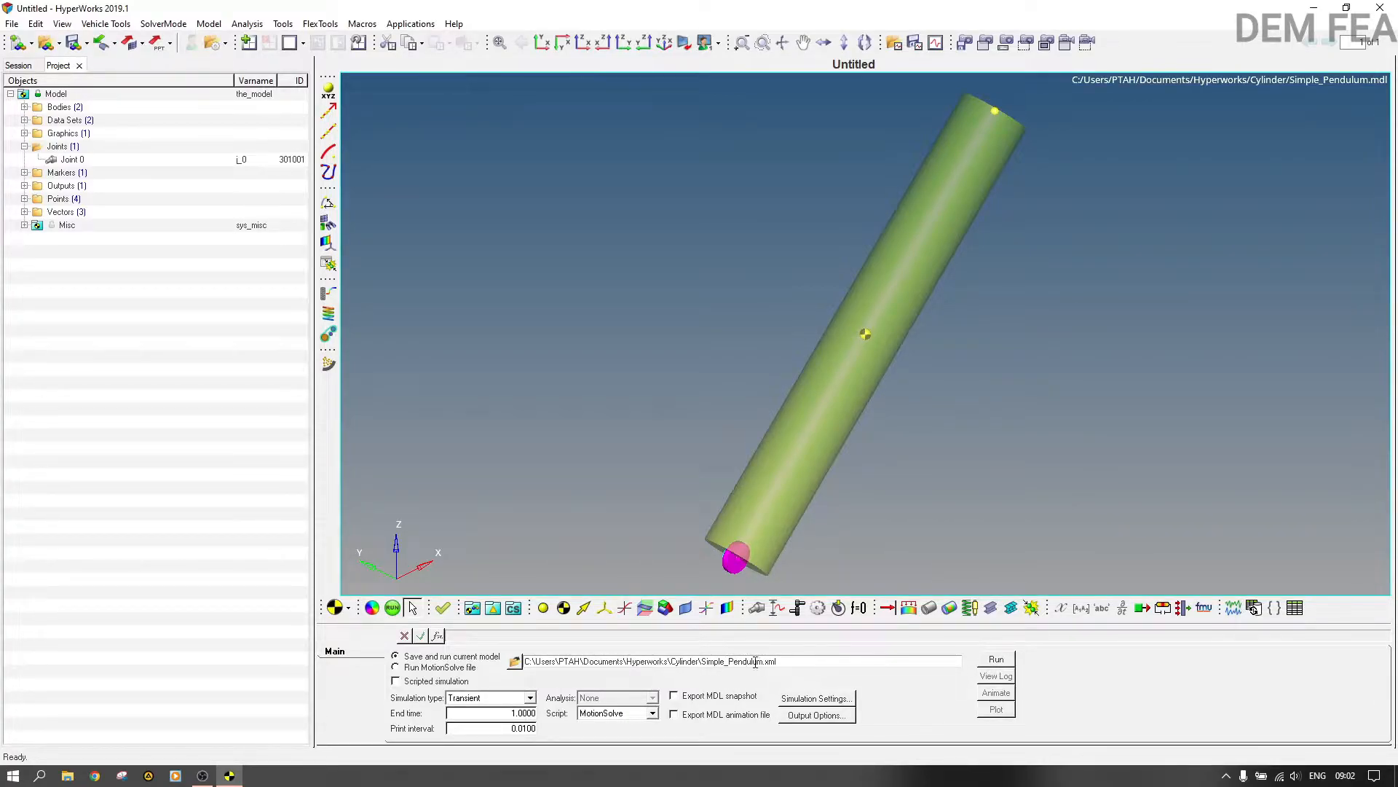
Step: Set the transient simulation's end time to 5 and run the simulation
left_click(519, 714)
type("1")
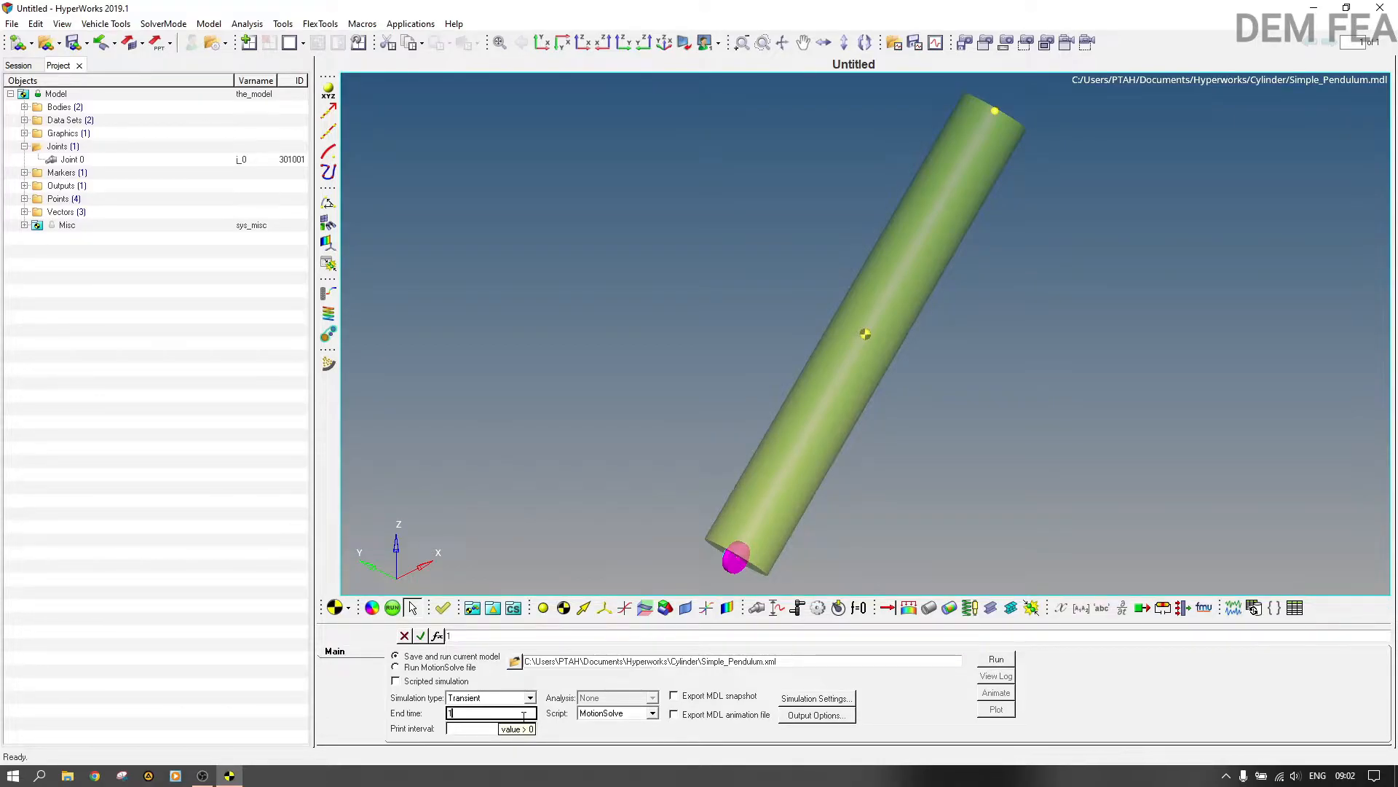
left_click(775, 731)
left_click(999, 660)
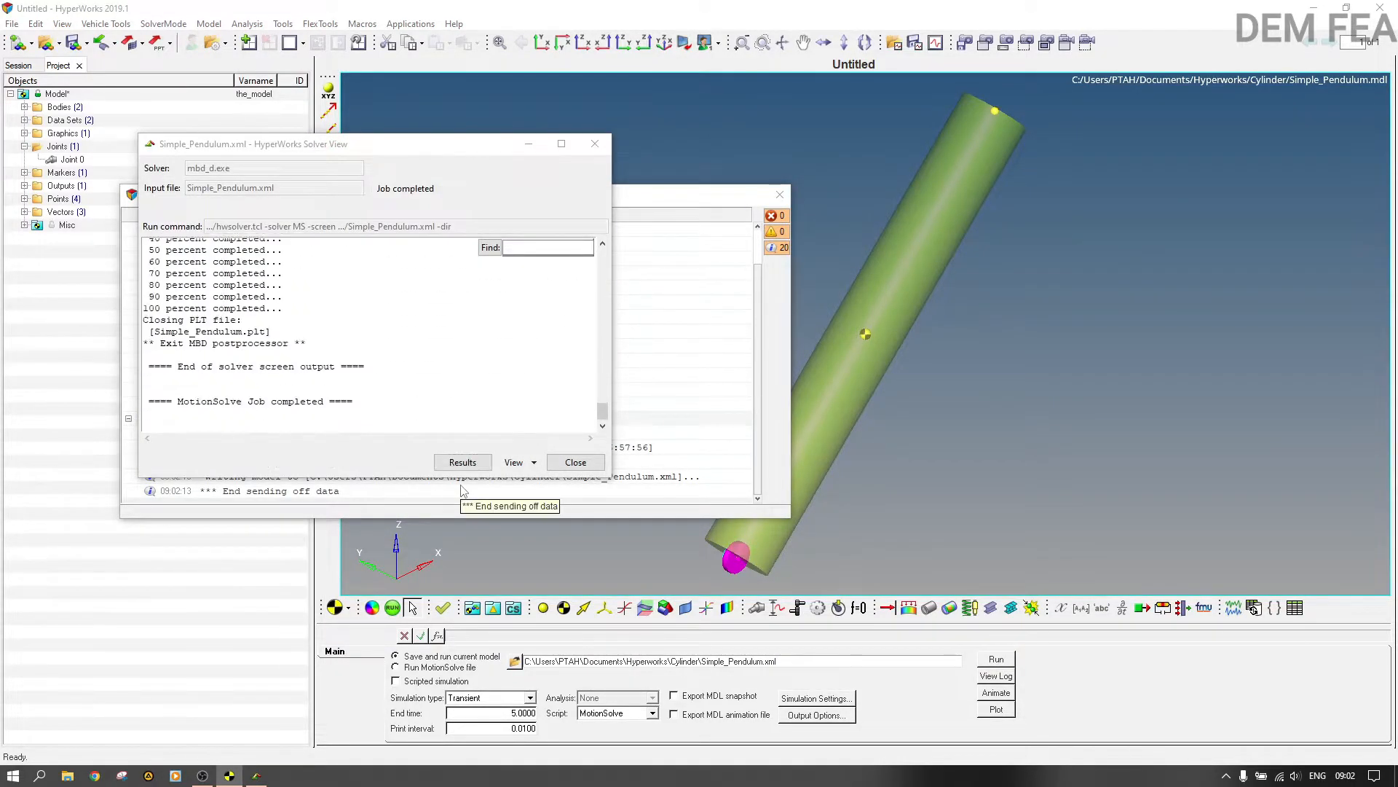
Step: Review the solver output log of the pendulum run from its end back to the model initialization section
left_click(419, 382)
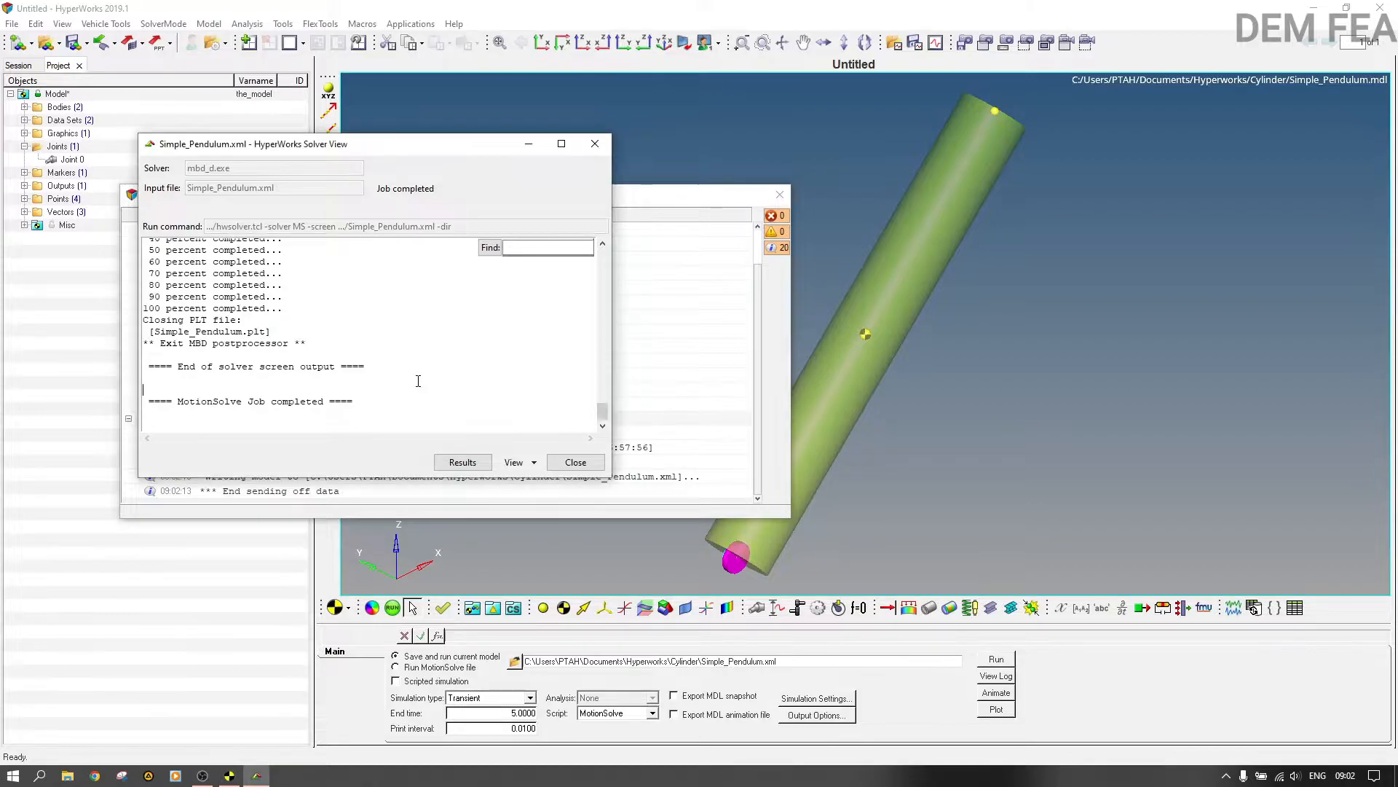
scroll(418, 381, "up", 4)
scroll(418, 381, "up", 3)
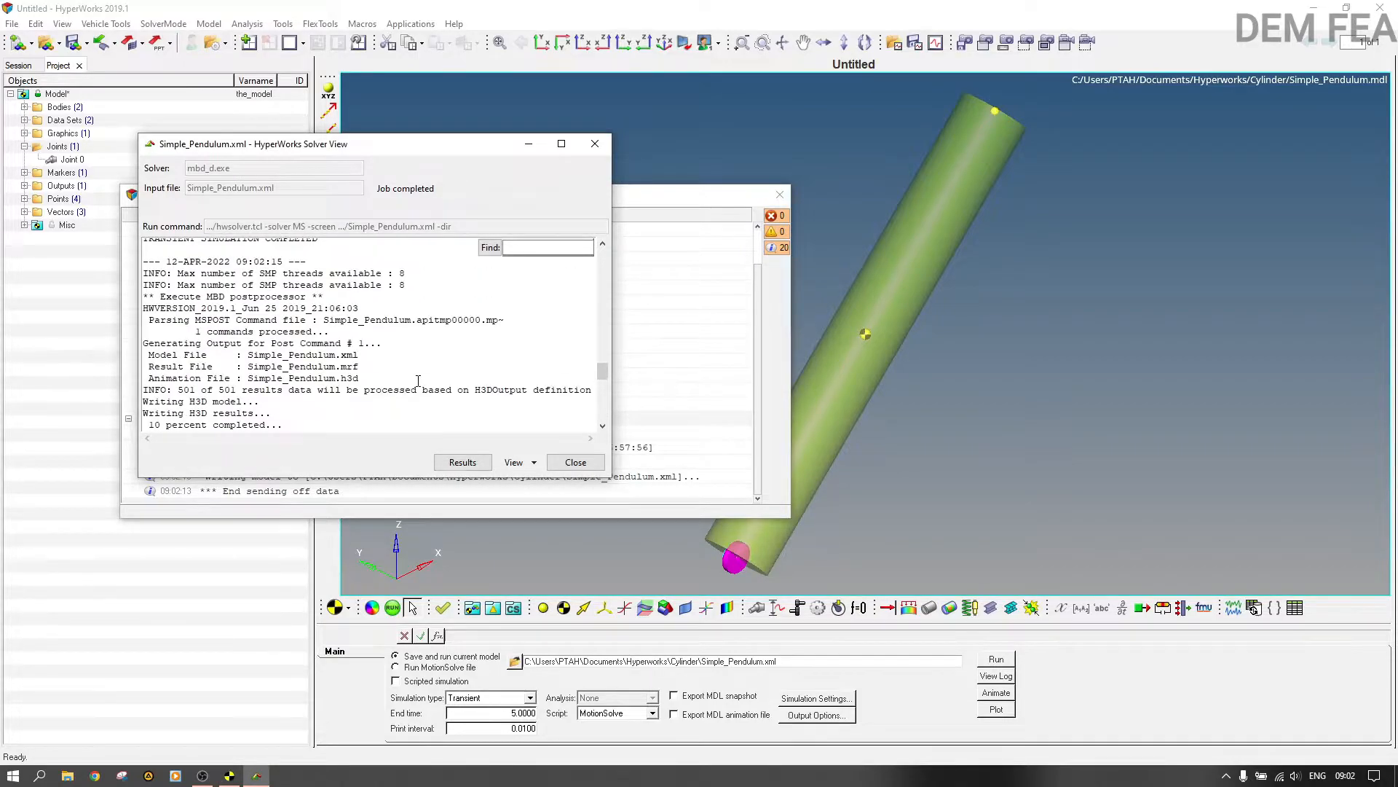
scroll(419, 380, "up", 10)
scroll(419, 381, "up", 10)
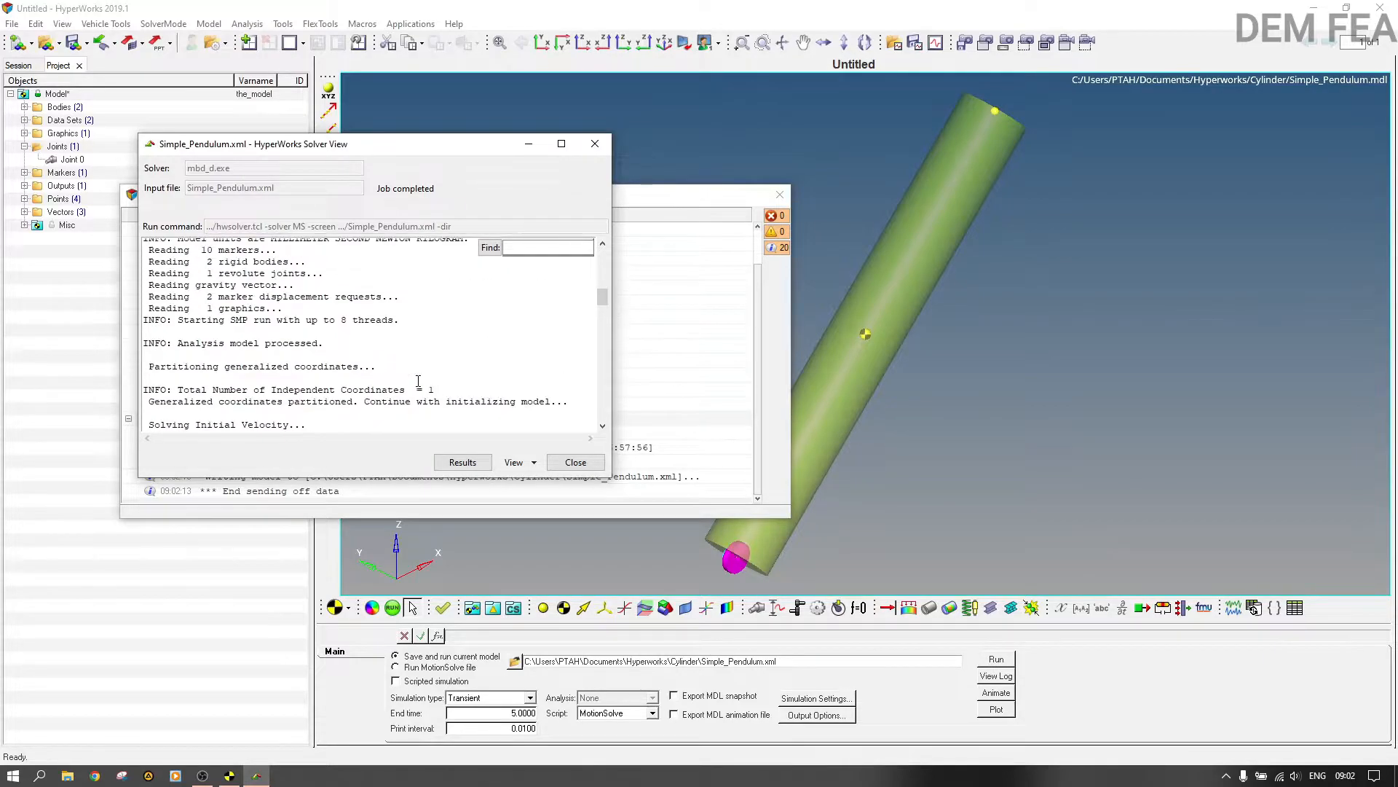
Step: Review the solver log from model initialization to the start of the dynamic analysis, and close the solver view and message log
scroll(419, 381, "up", 10)
scroll(418, 380, "down", 15)
scroll(424, 407, "down", 3)
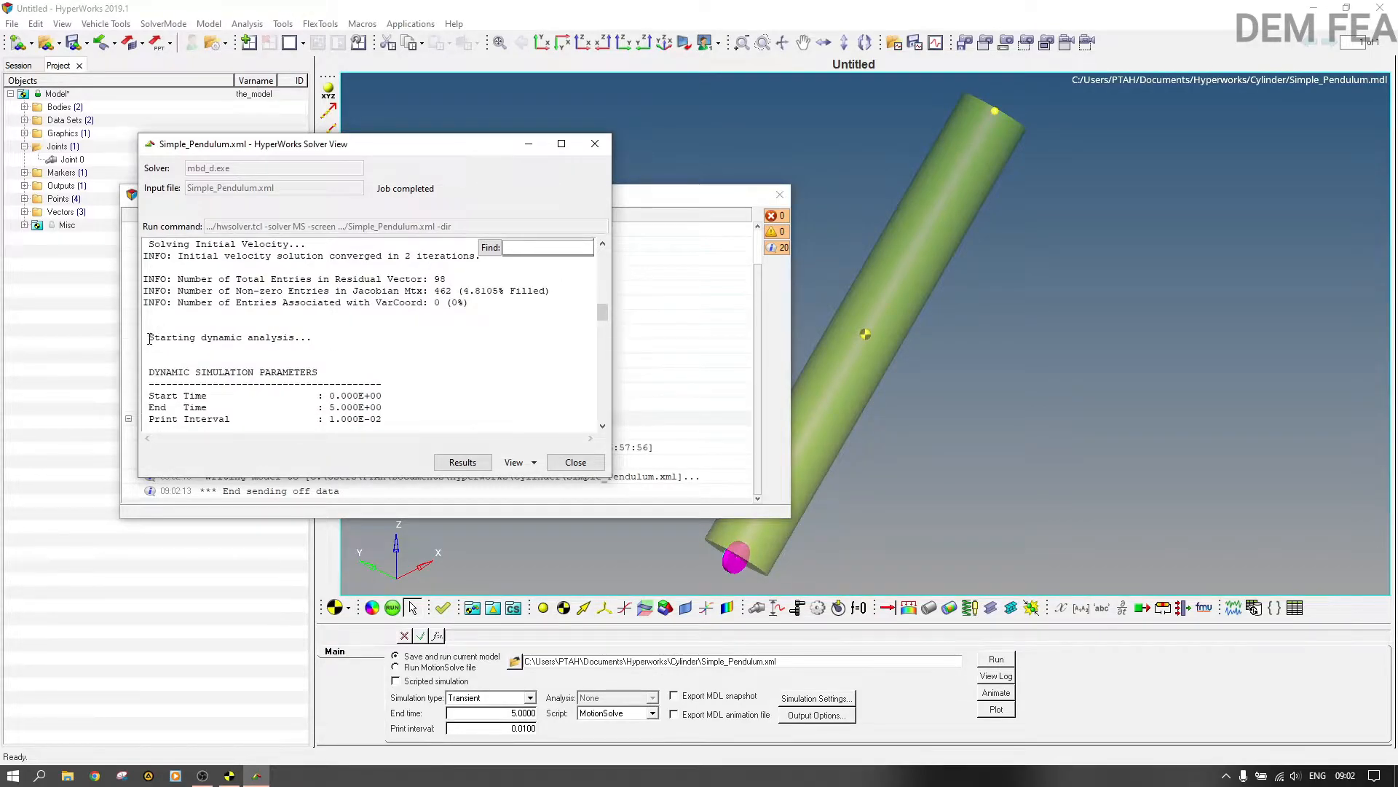
left_click_drag(149, 339, 264, 345)
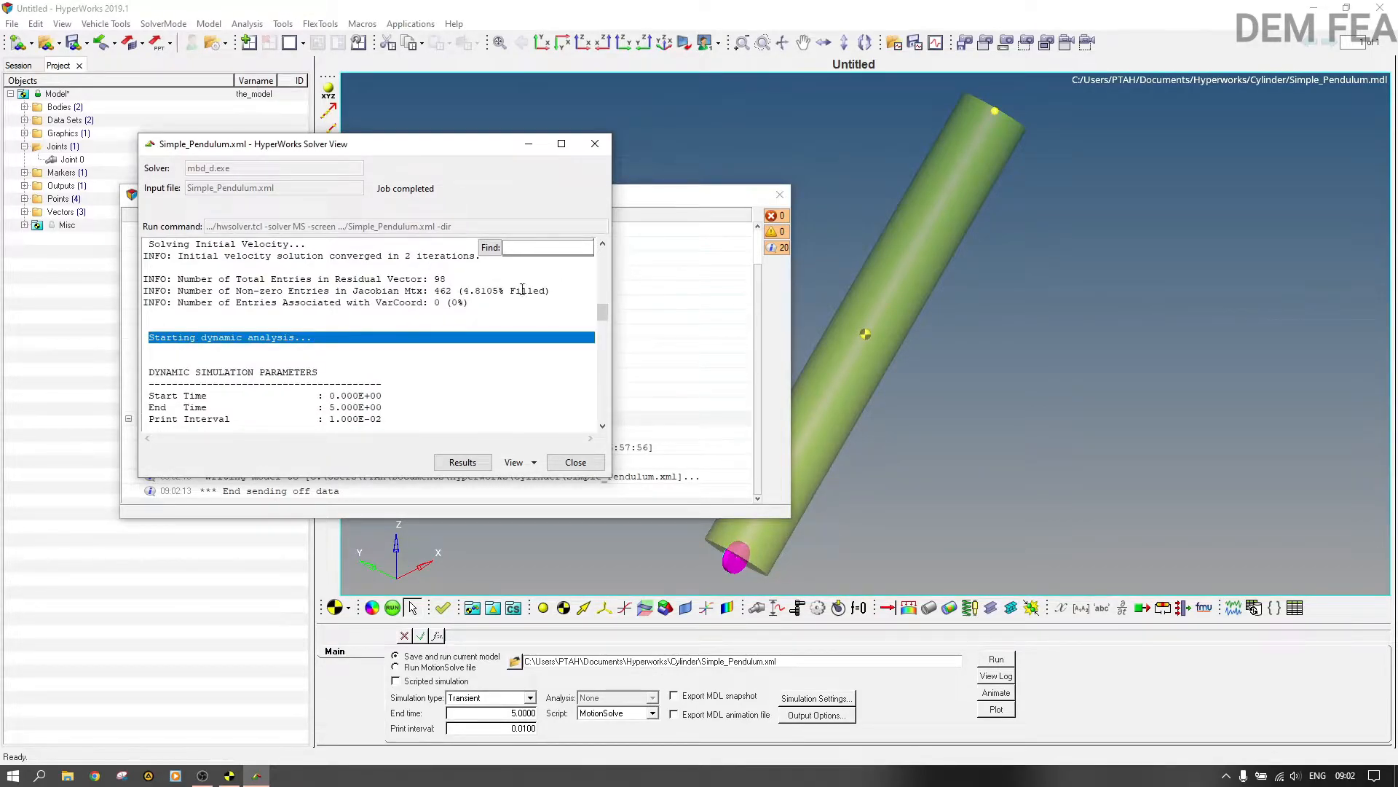
left_click(595, 143)
left_click(780, 195)
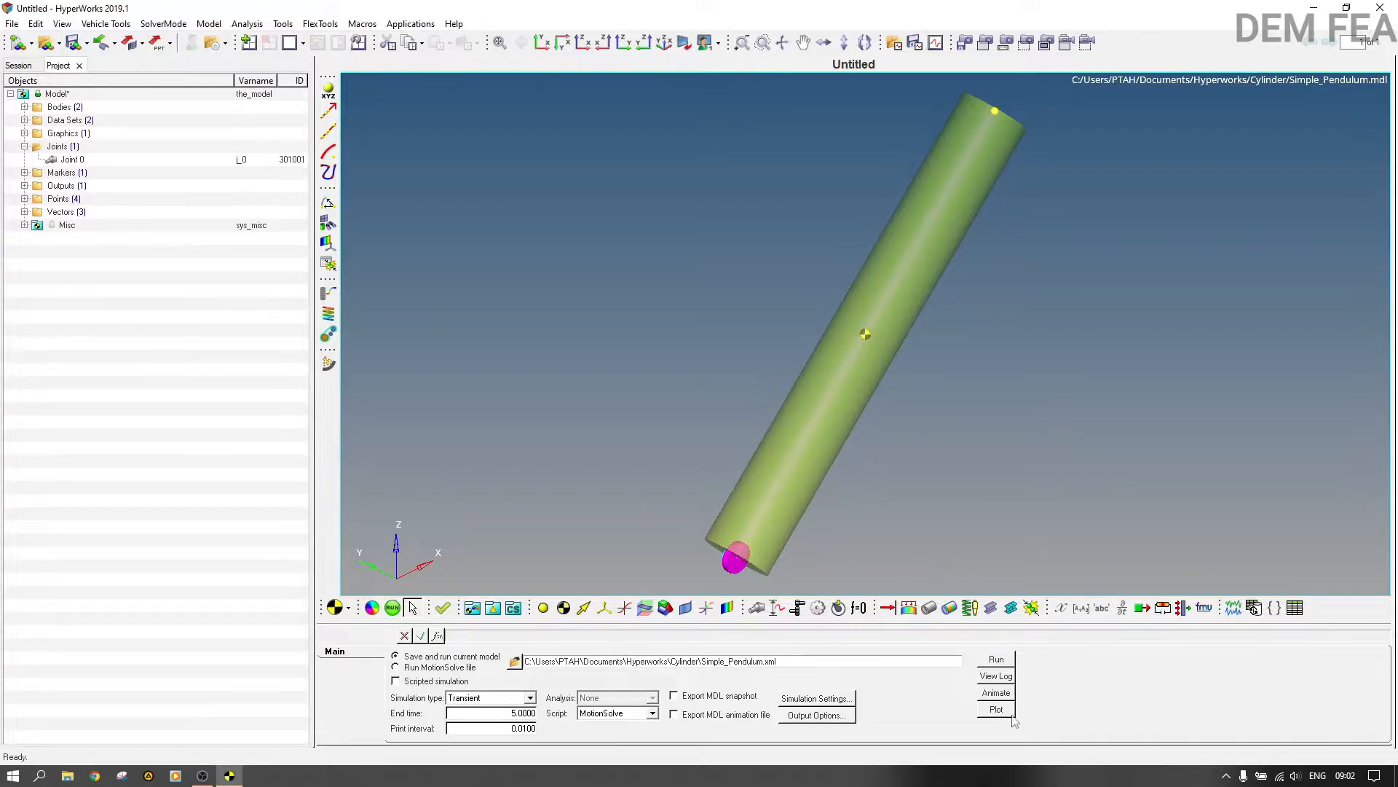
Step: Open the animation of the pendulum run beside the model, play and pause it, and return to the model window
left_click(999, 692)
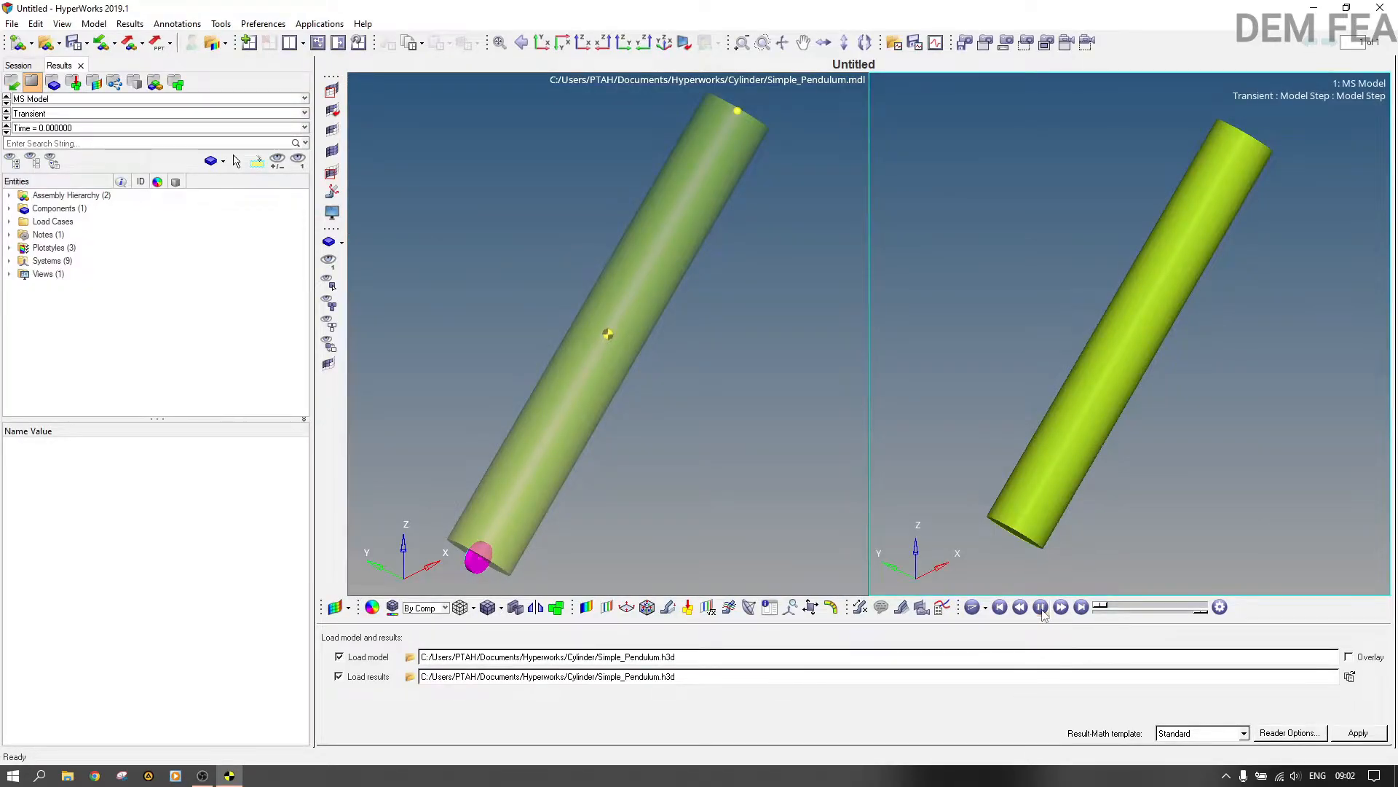
left_click(1041, 606)
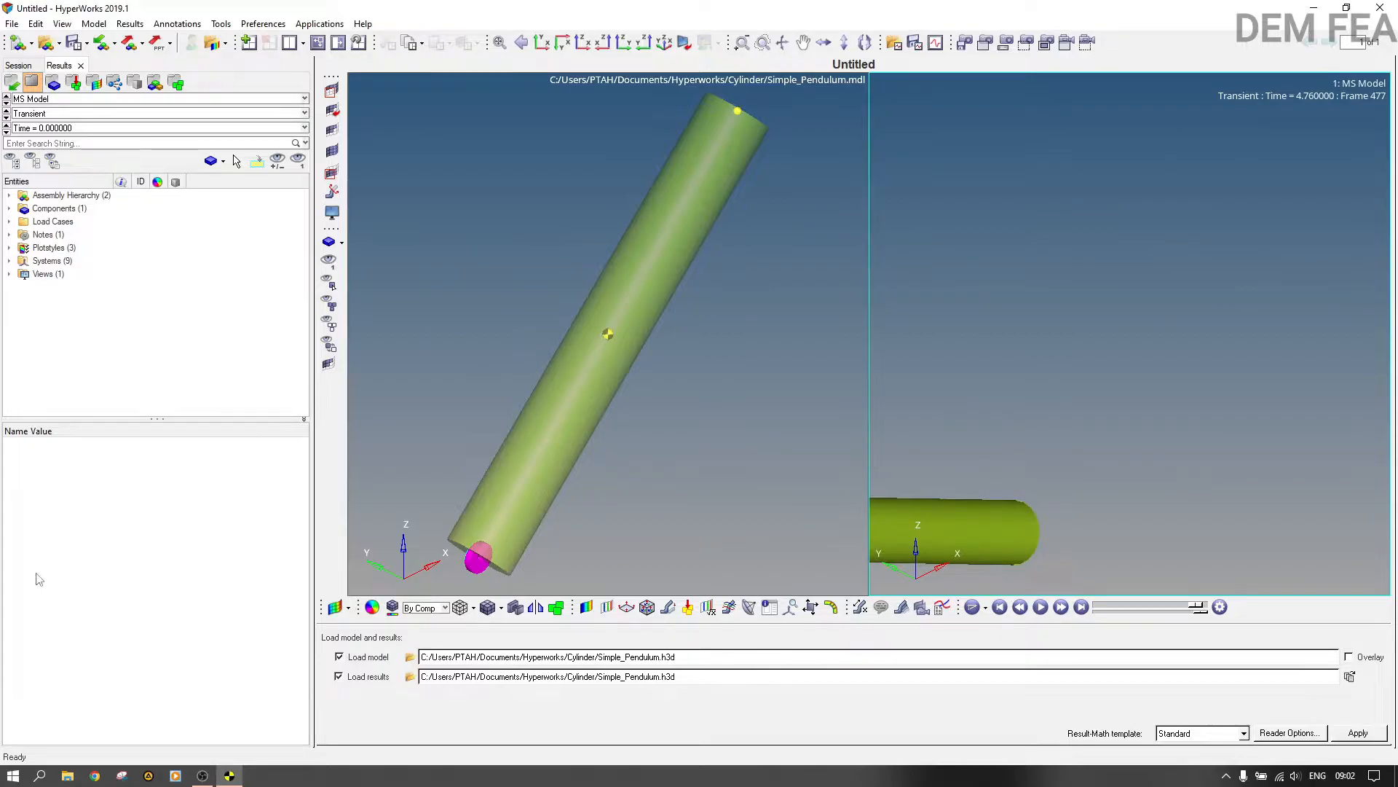
left_click(717, 393)
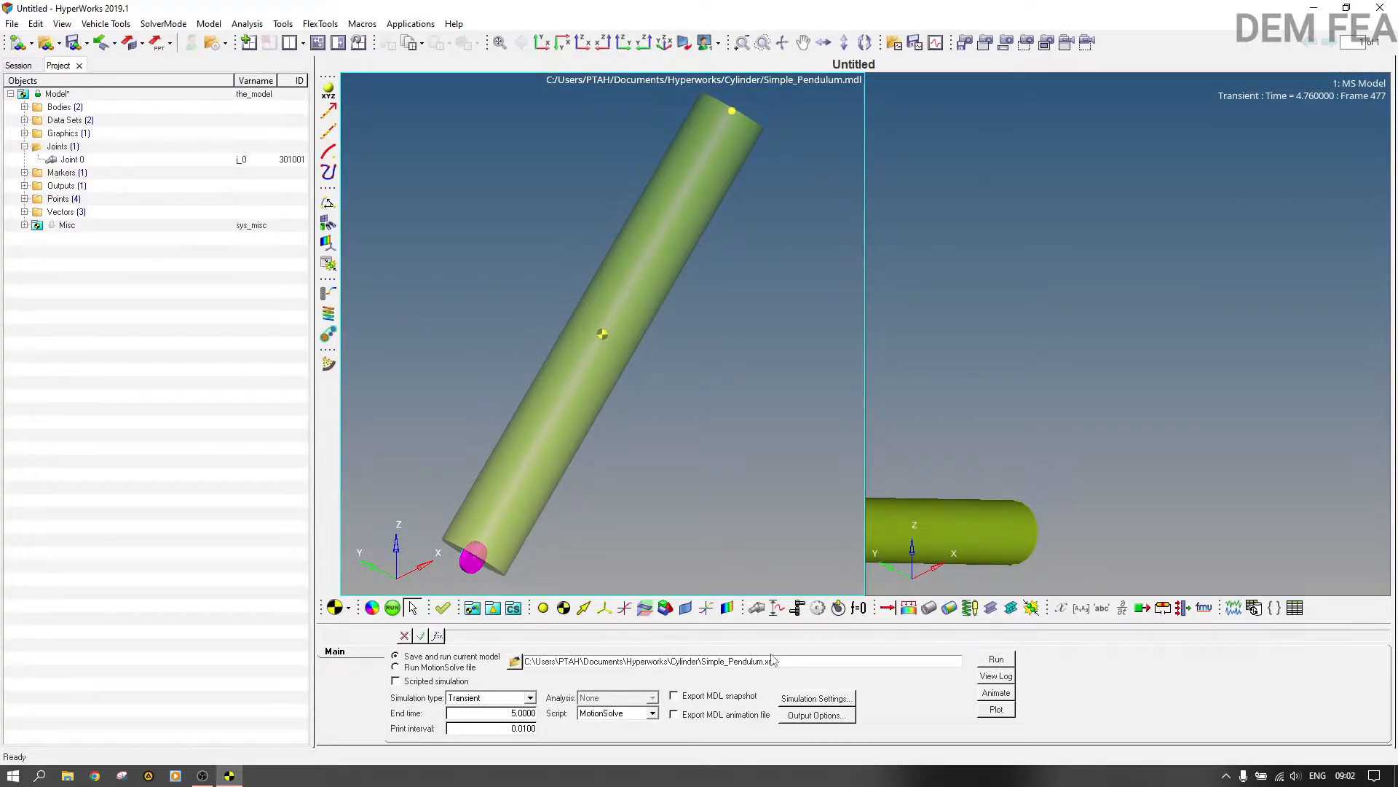
Step: Add a single motion with the label Motion 0 and variable mot_0 to the model
right_click(778, 610)
left_click(778, 610)
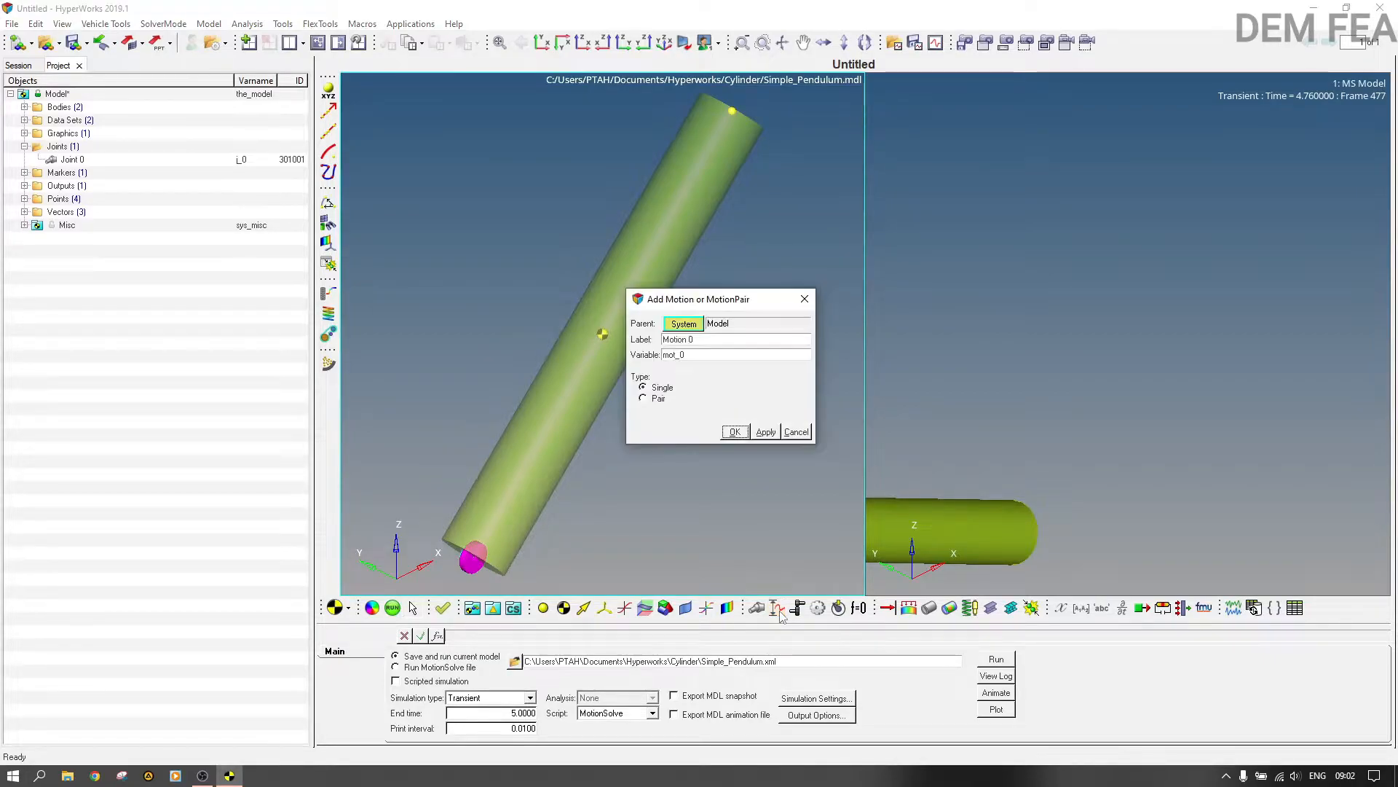
left_click(735, 433)
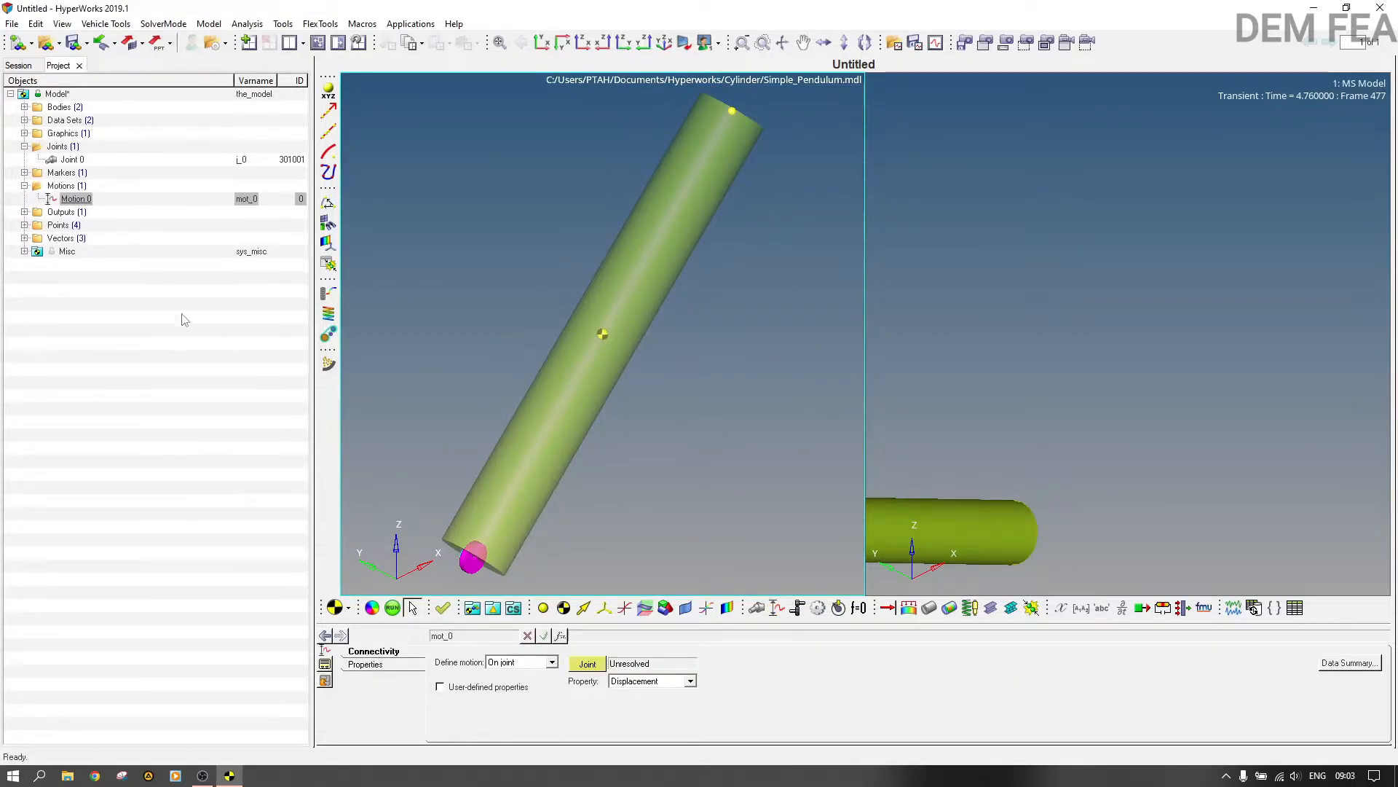
Step: Define Motion 0 on joint Joint 0, with displacement as the driven property
left_click(514, 666)
left_click(509, 675)
left_click(590, 665)
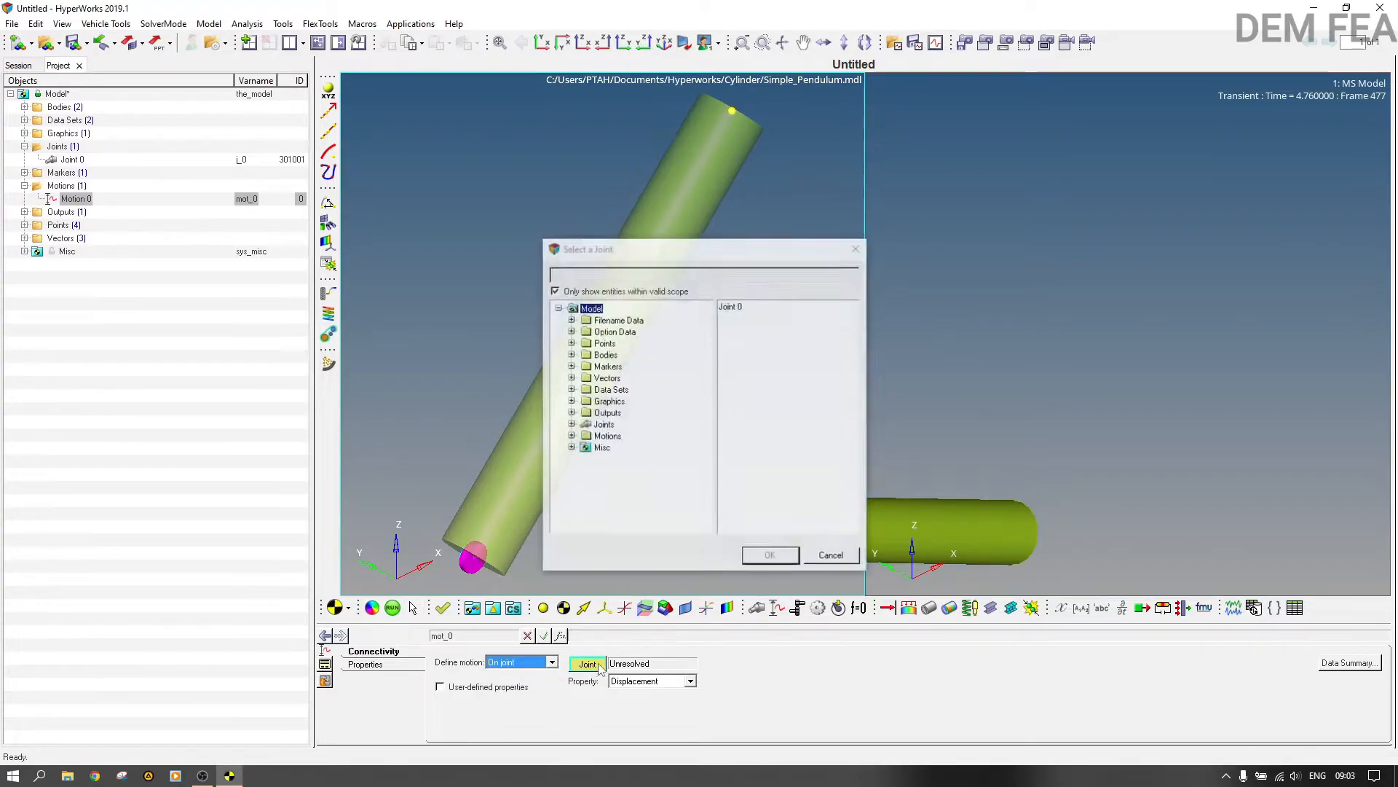
left_click(726, 306)
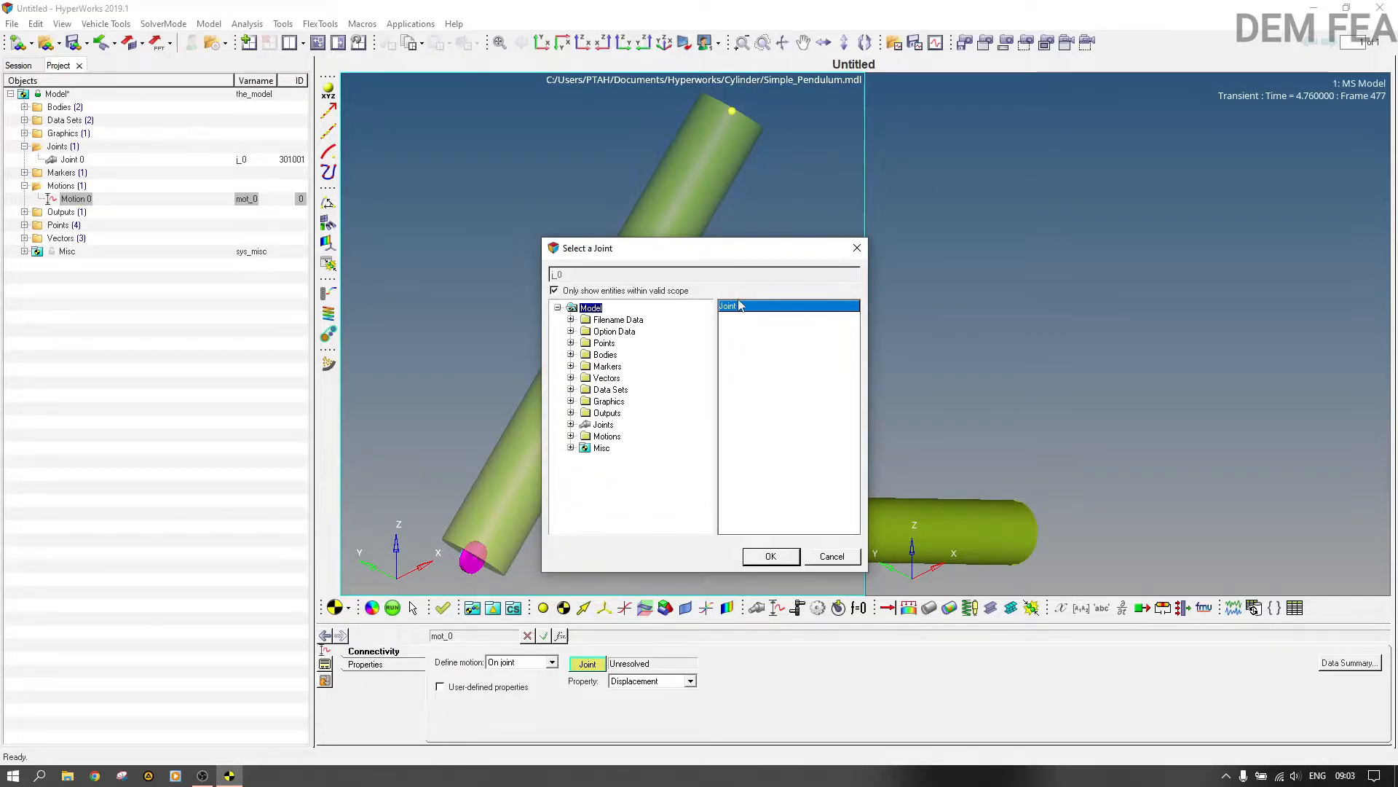
left_click(771, 558)
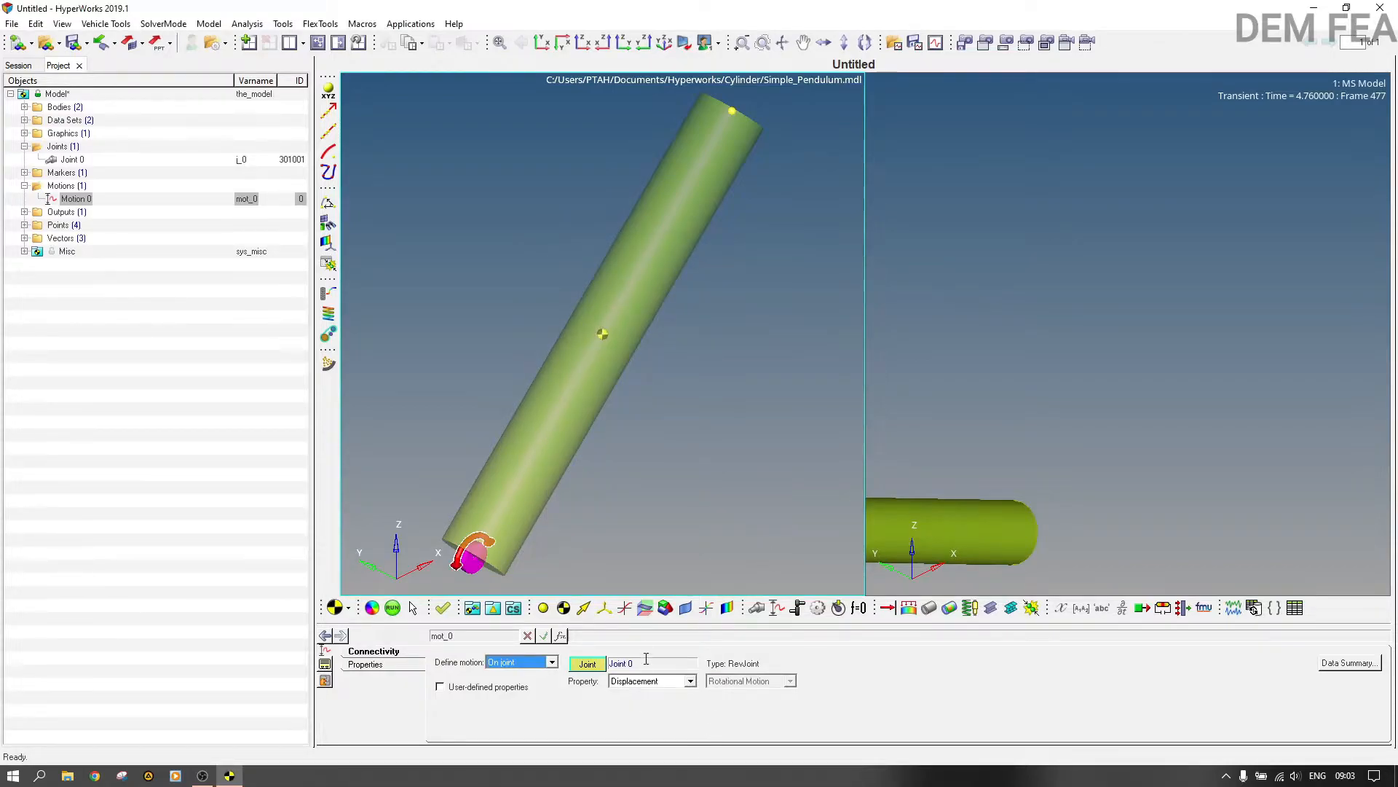
left_click(672, 682)
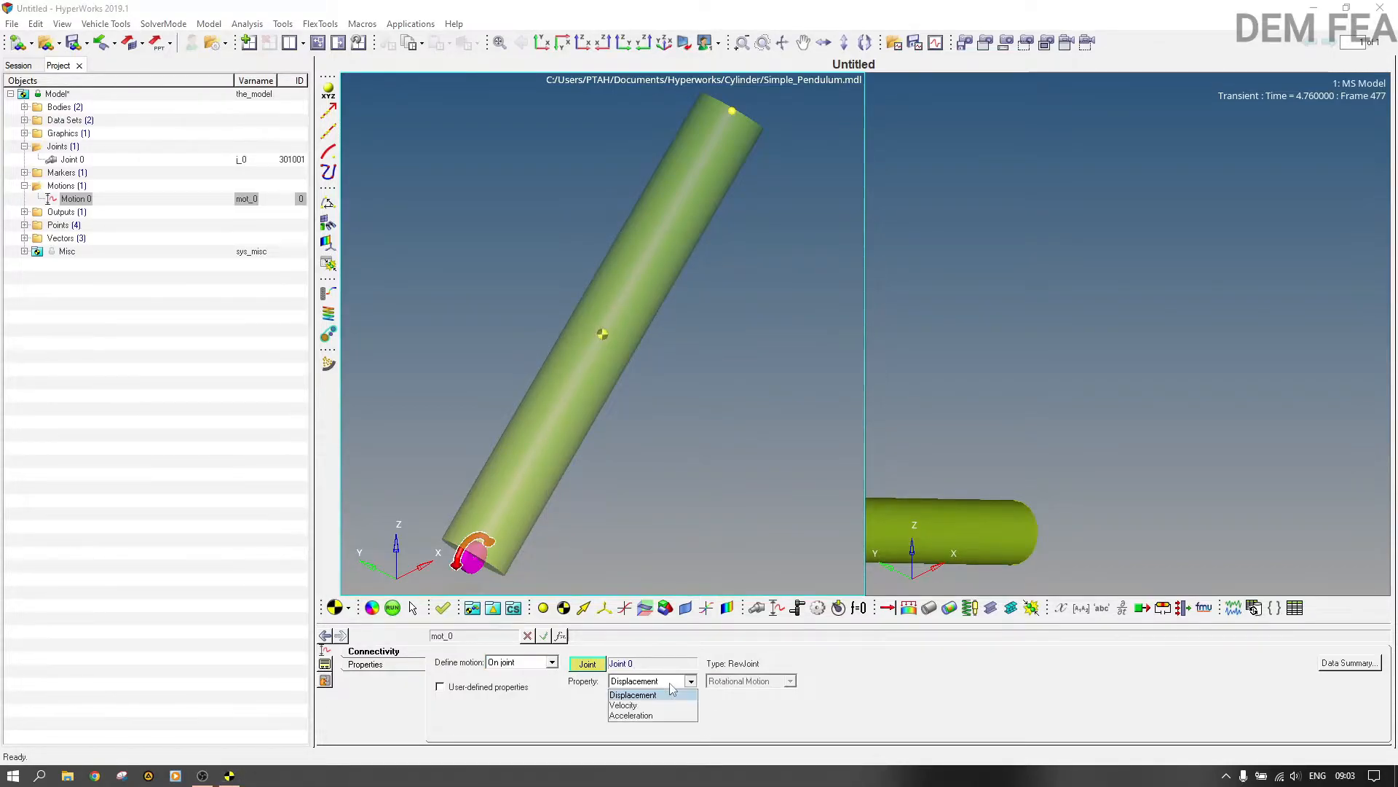
left_click(671, 684)
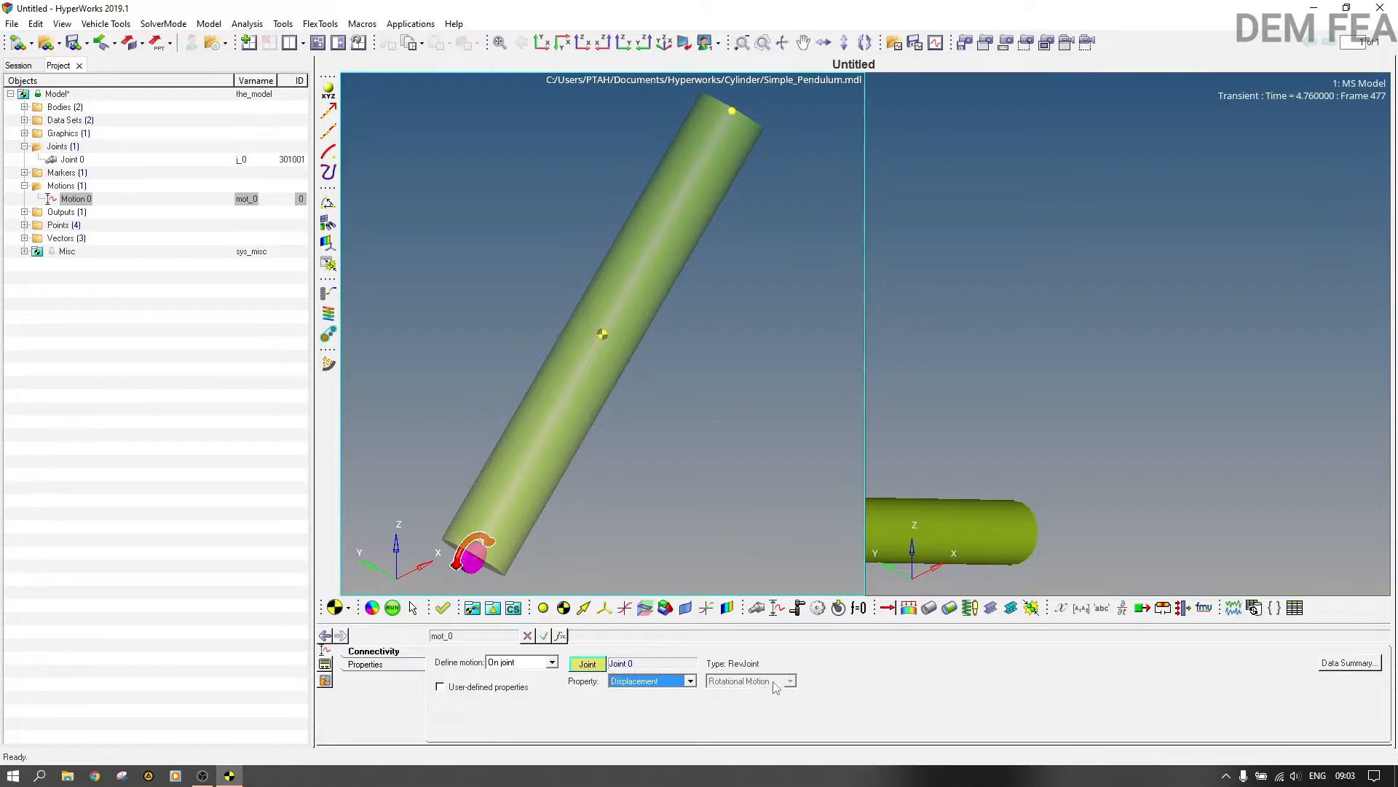
Step: Define Motion 0's displacement by the expression `sin(2*pi*time)`
left_click(366, 665)
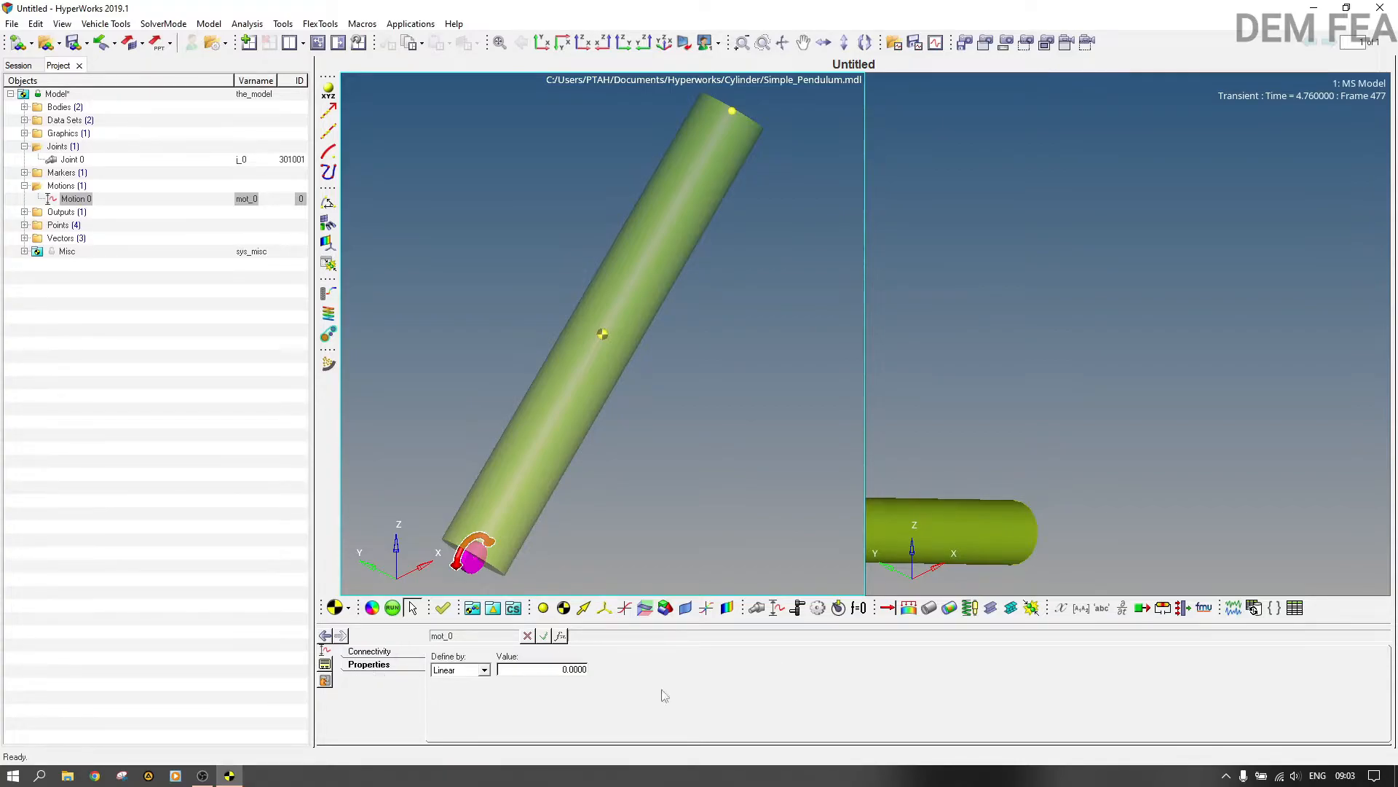
left_click(484, 670)
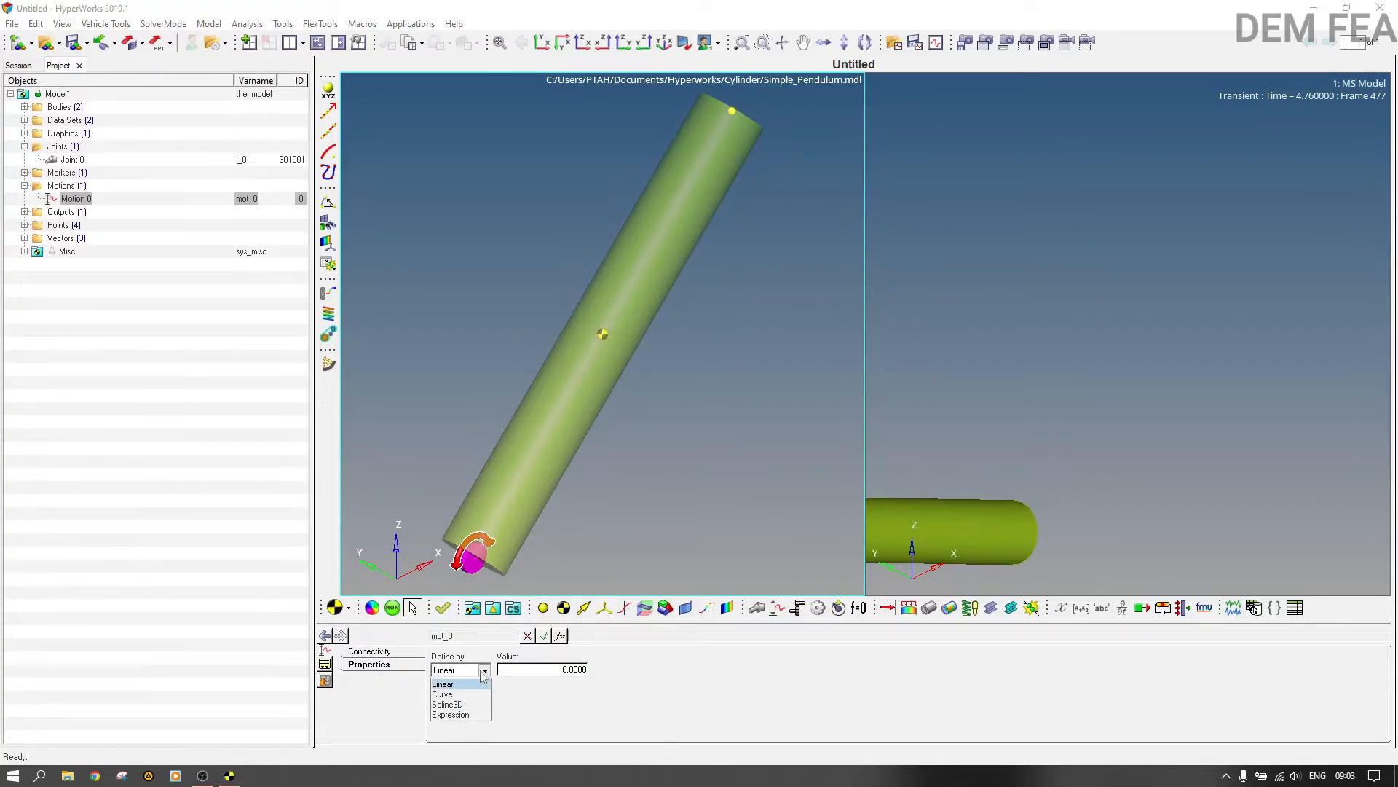
left_click(463, 715)
left_click(537, 670)
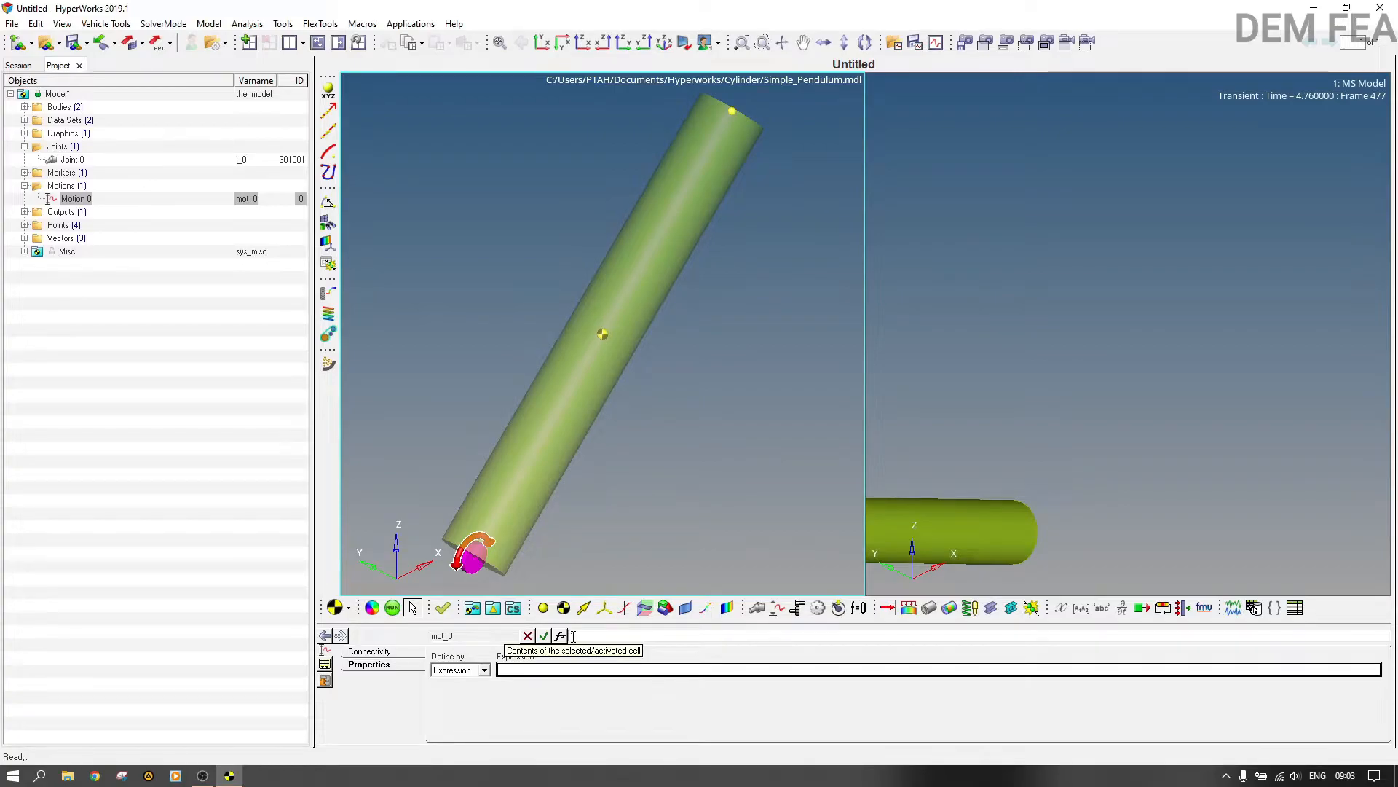
type("`")
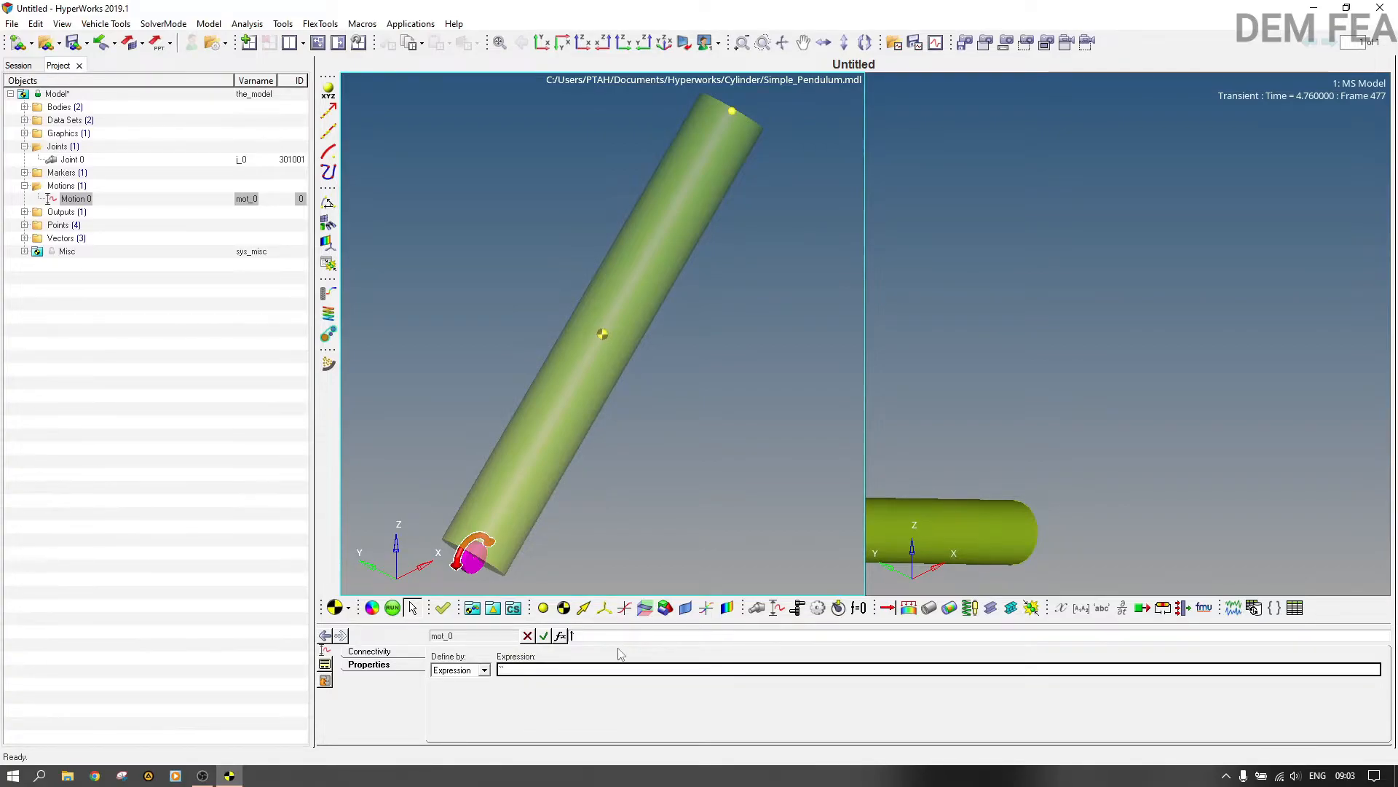
type("sin(2*pi*time)`")
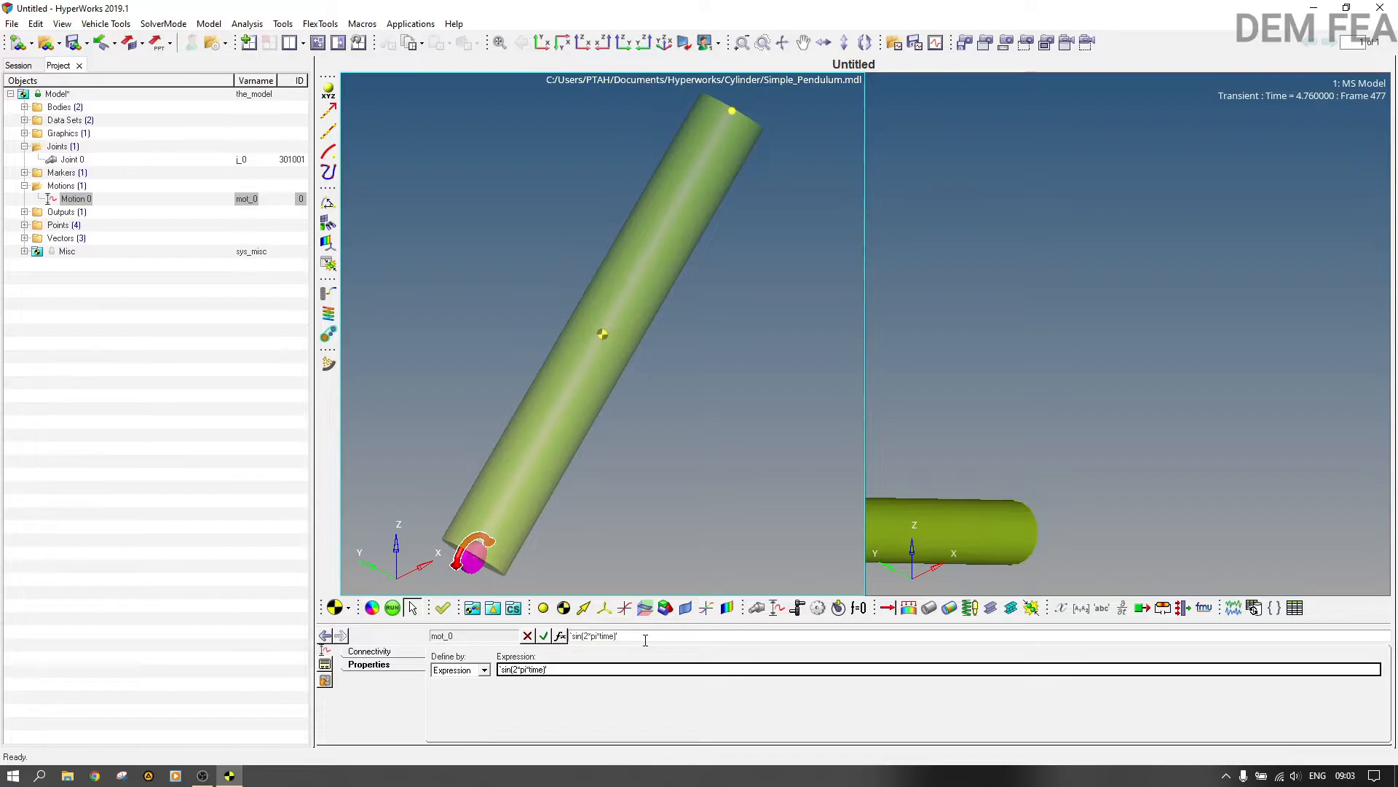
key("Return")
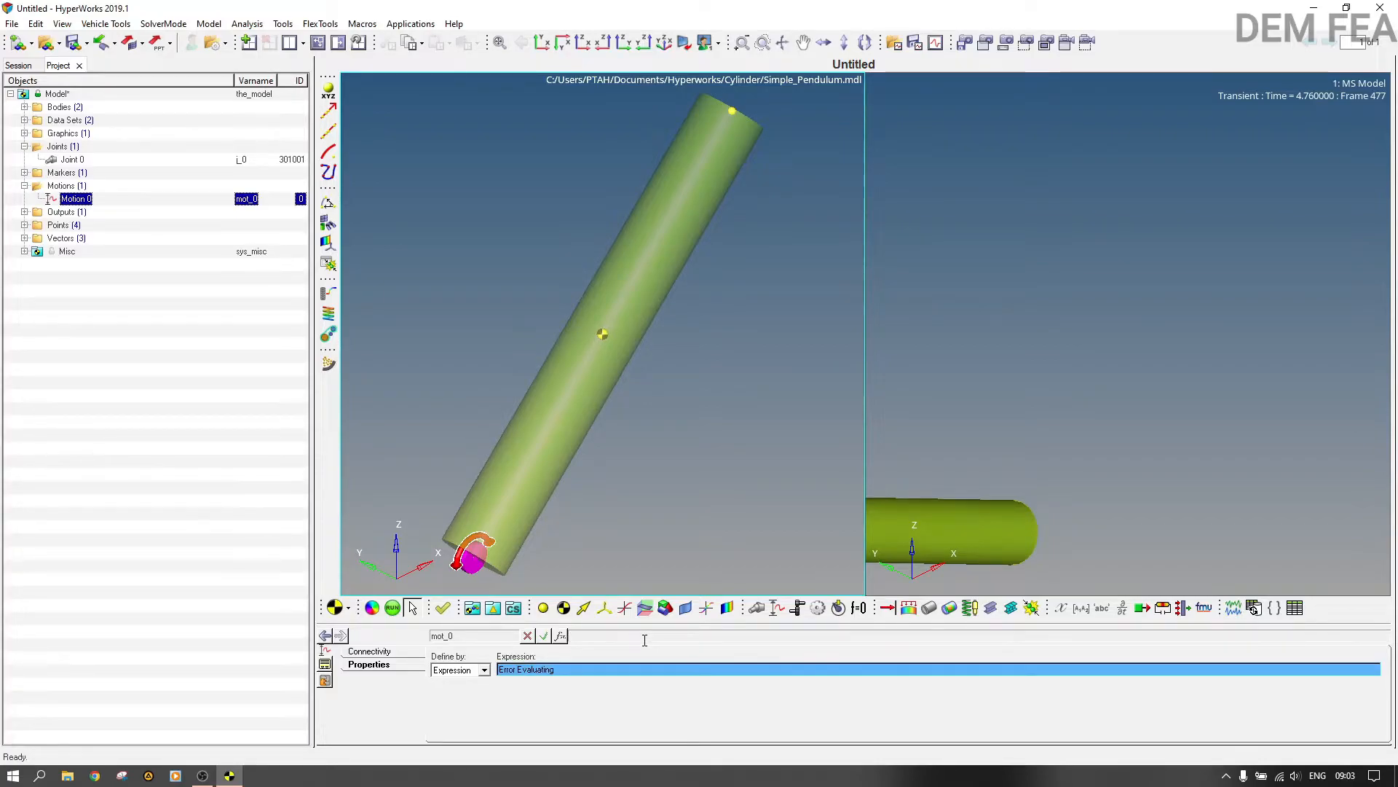
left_click(615, 669)
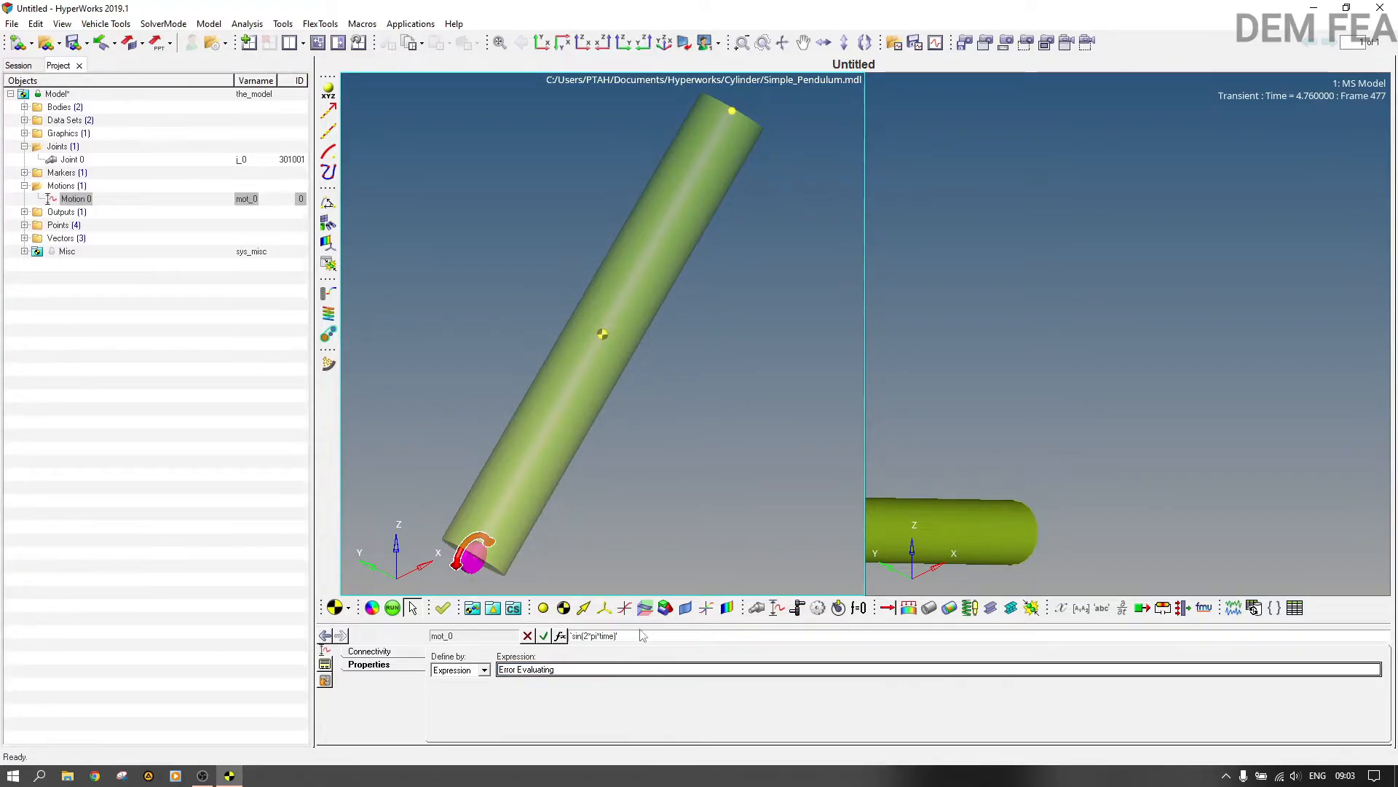
key("Return")
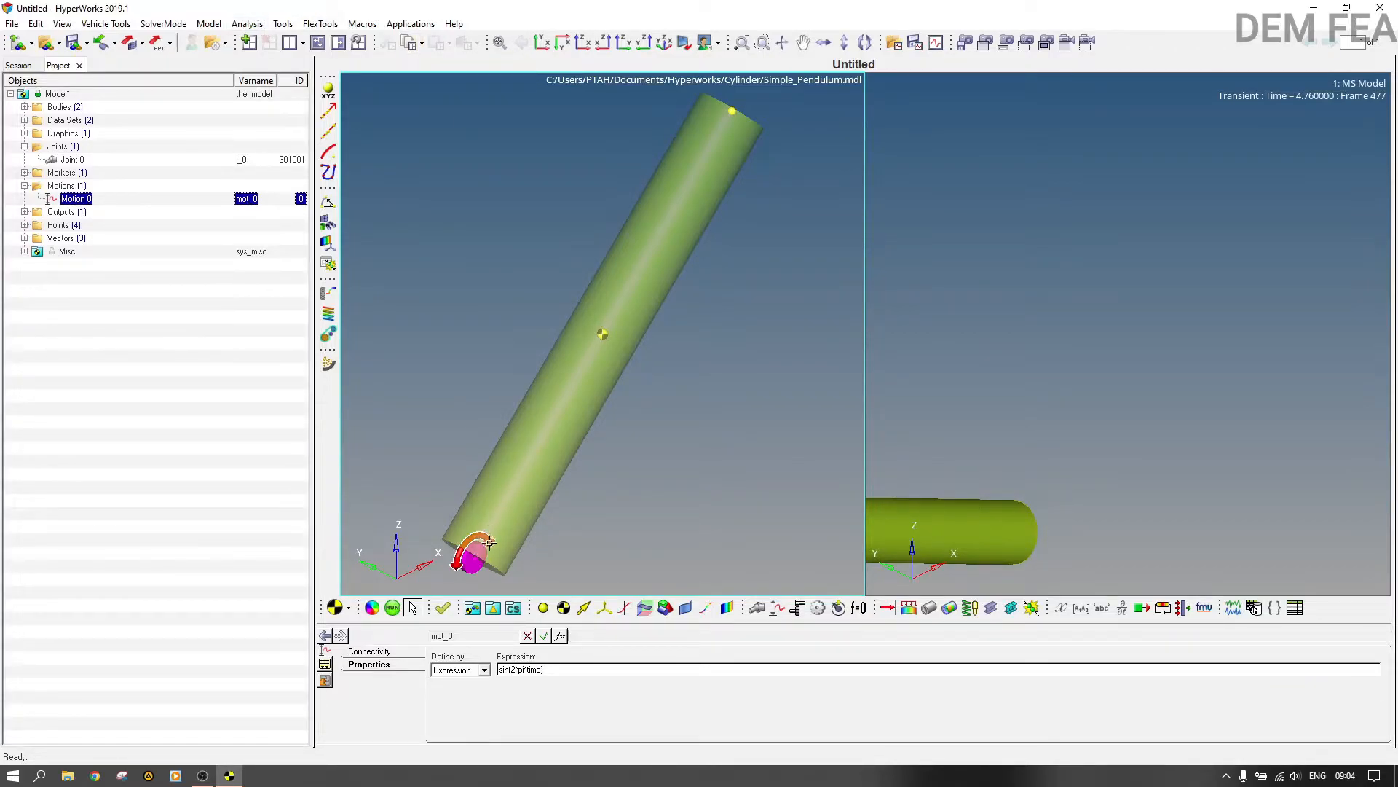
Step: Run the model check, examine the degrees of freedom with the motion included, and close the report and message log
left_click(778, 610)
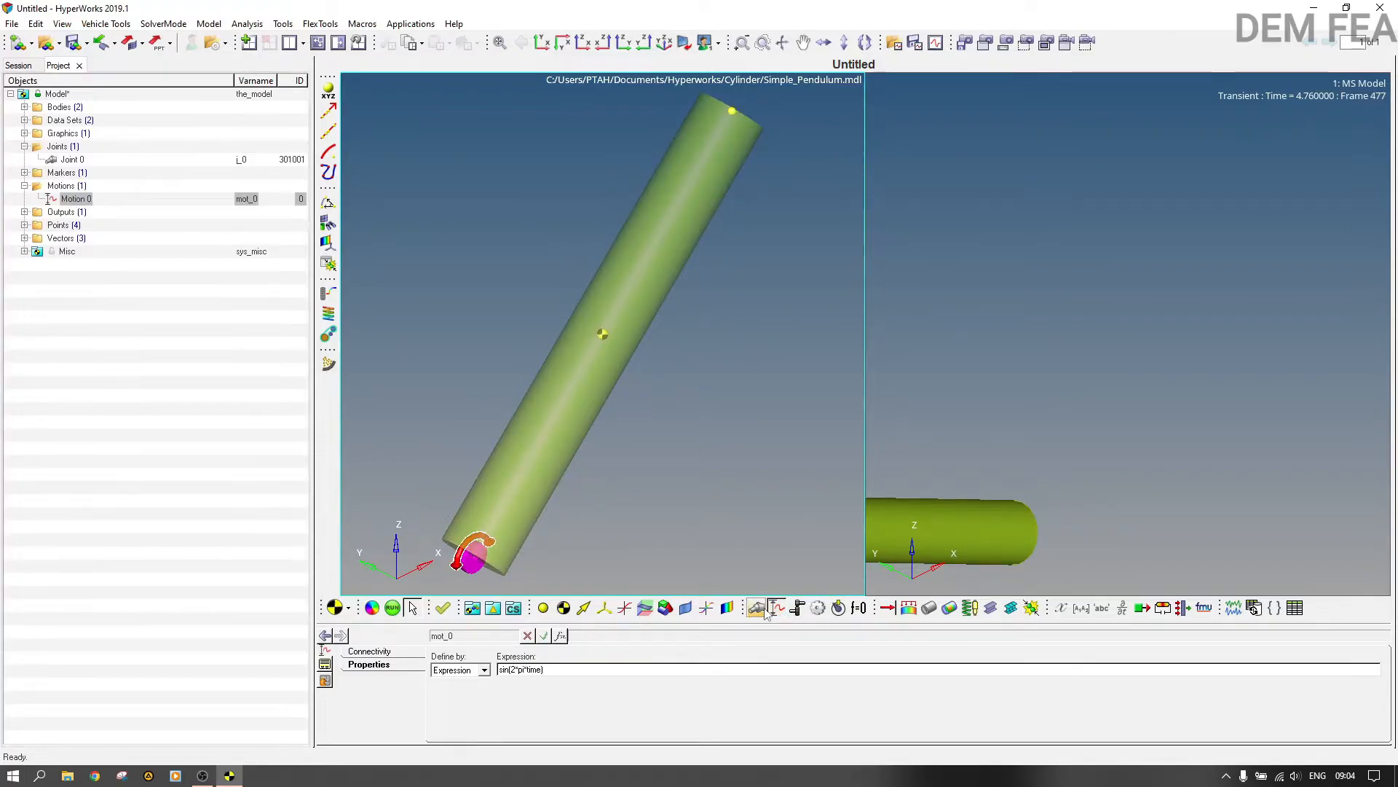
left_click(208, 24)
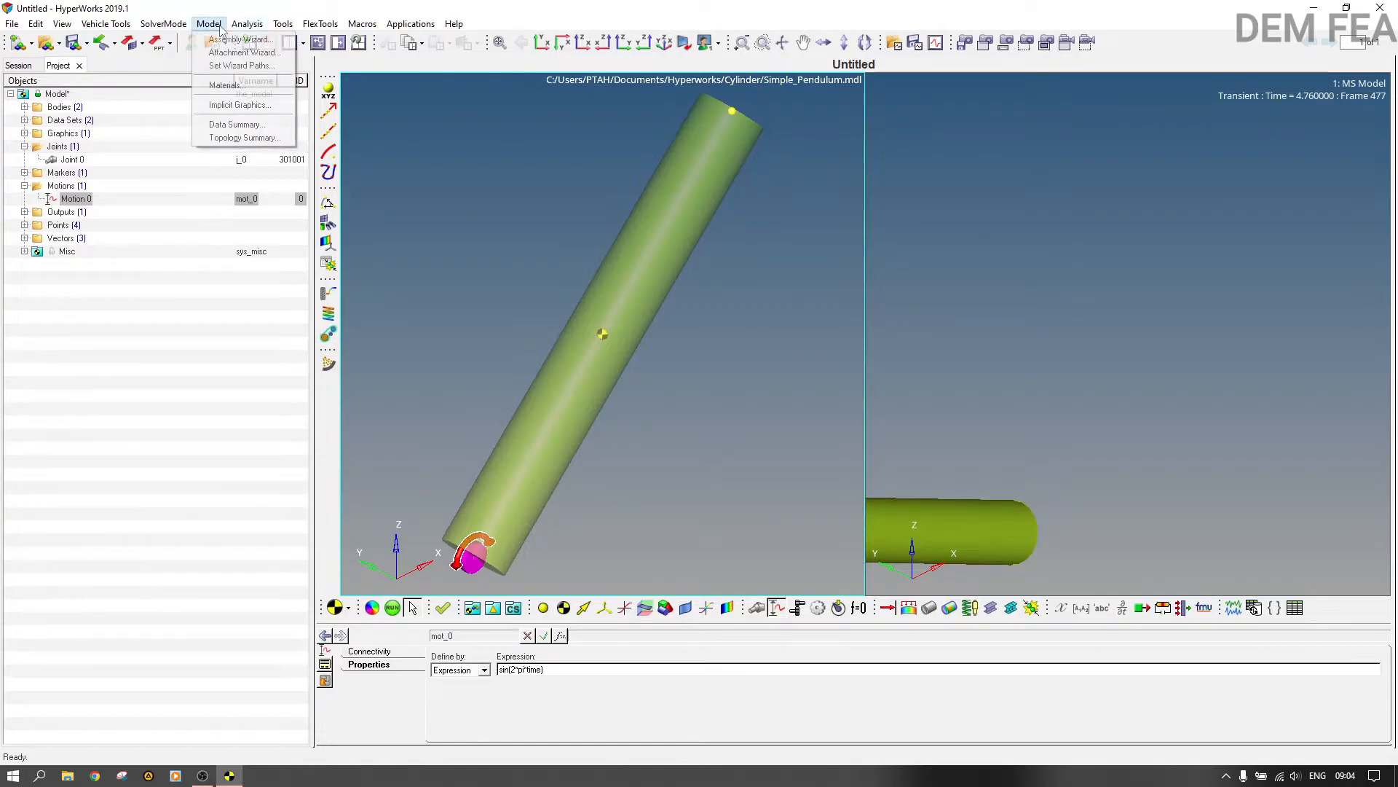
left_click(308, 40)
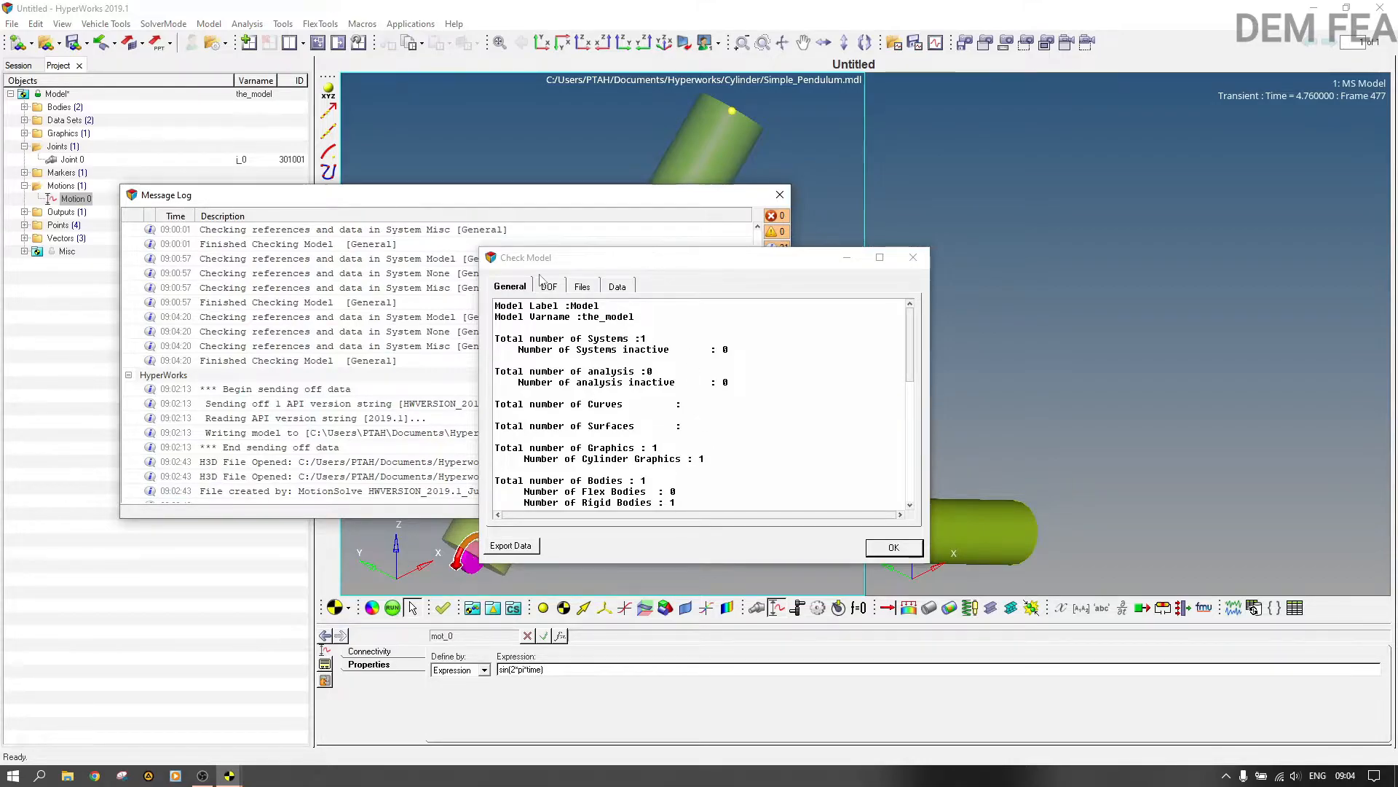
left_click(549, 286)
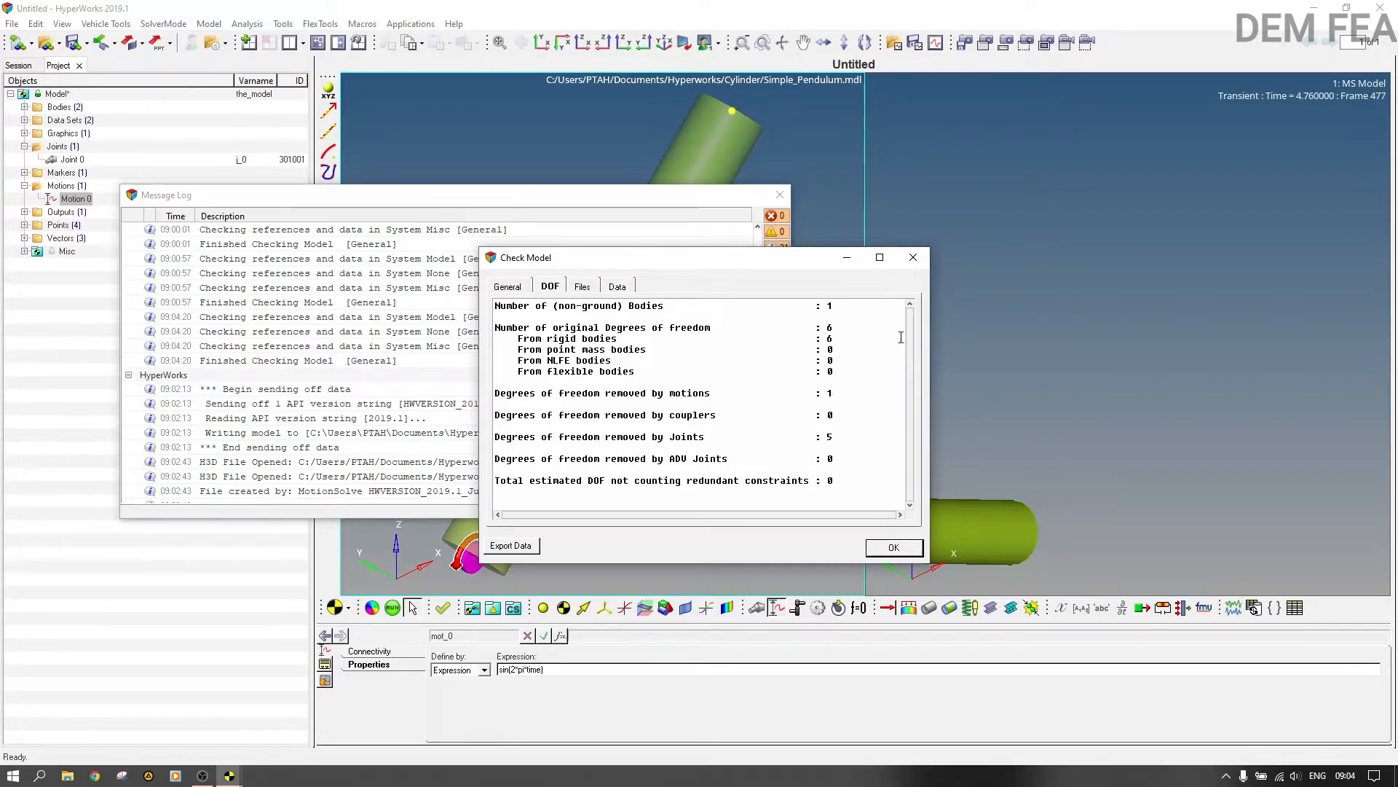
left_click(913, 257)
left_click(779, 194)
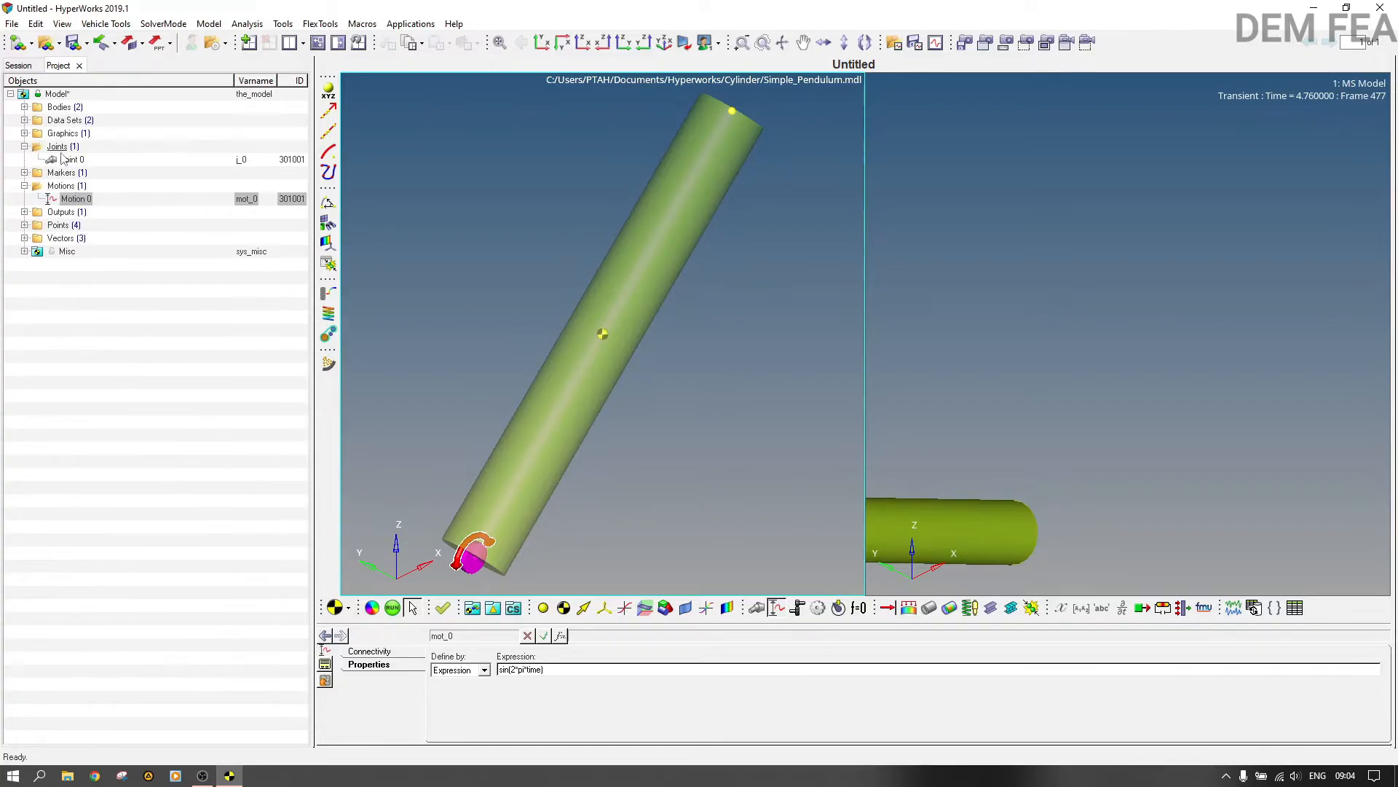
Step: Disable the Vz translational velocity in the initial conditions of Free Body Part
double_click(62, 107)
left_click(75, 134)
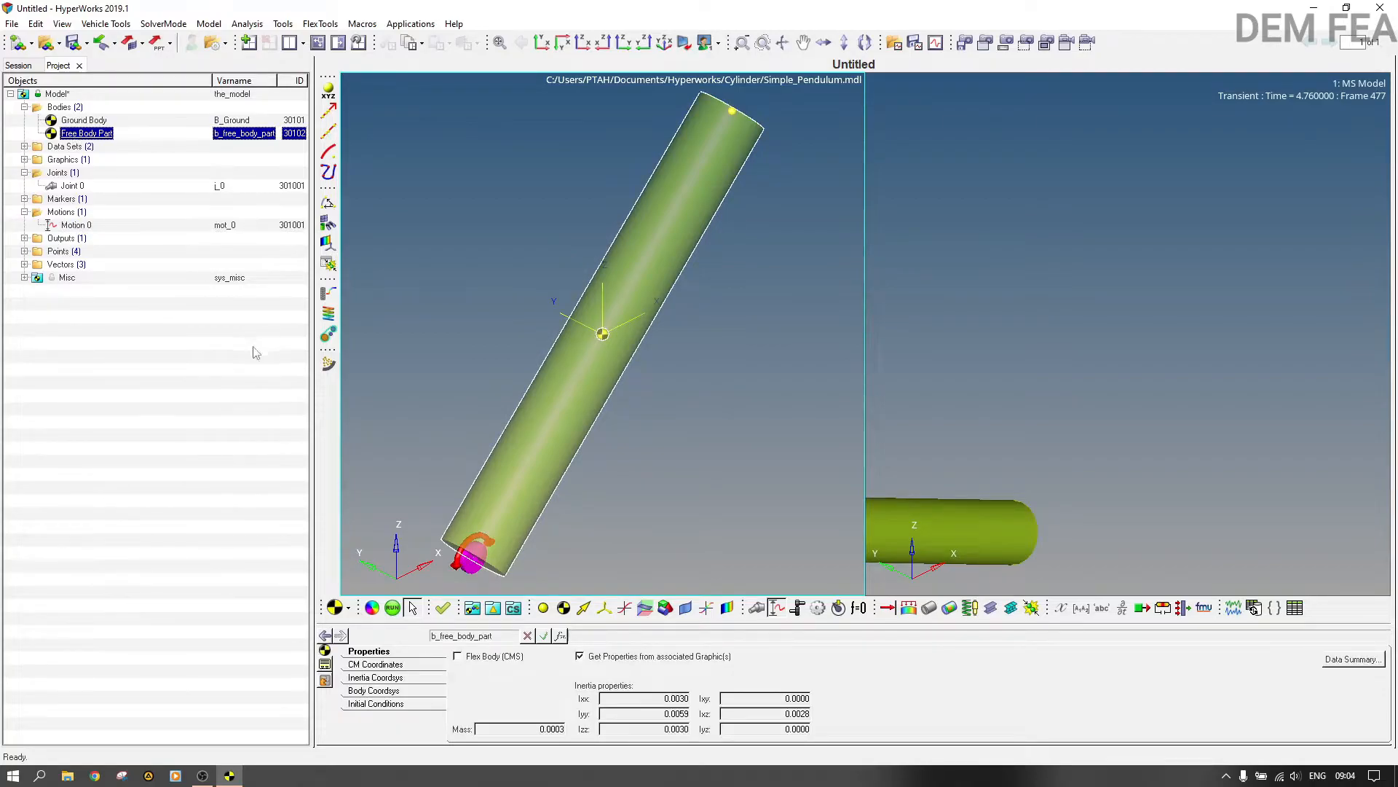
left_click(392, 708)
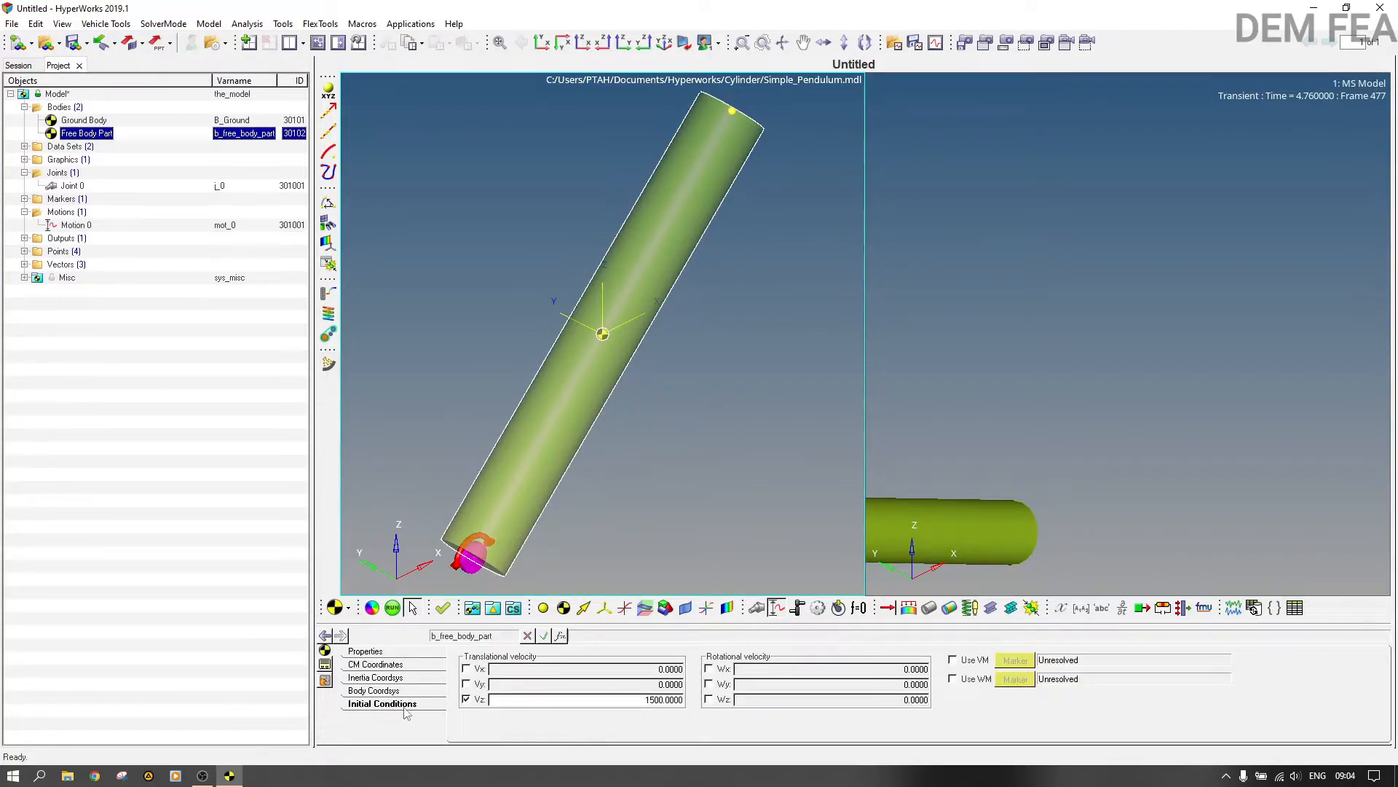
left_click(466, 700)
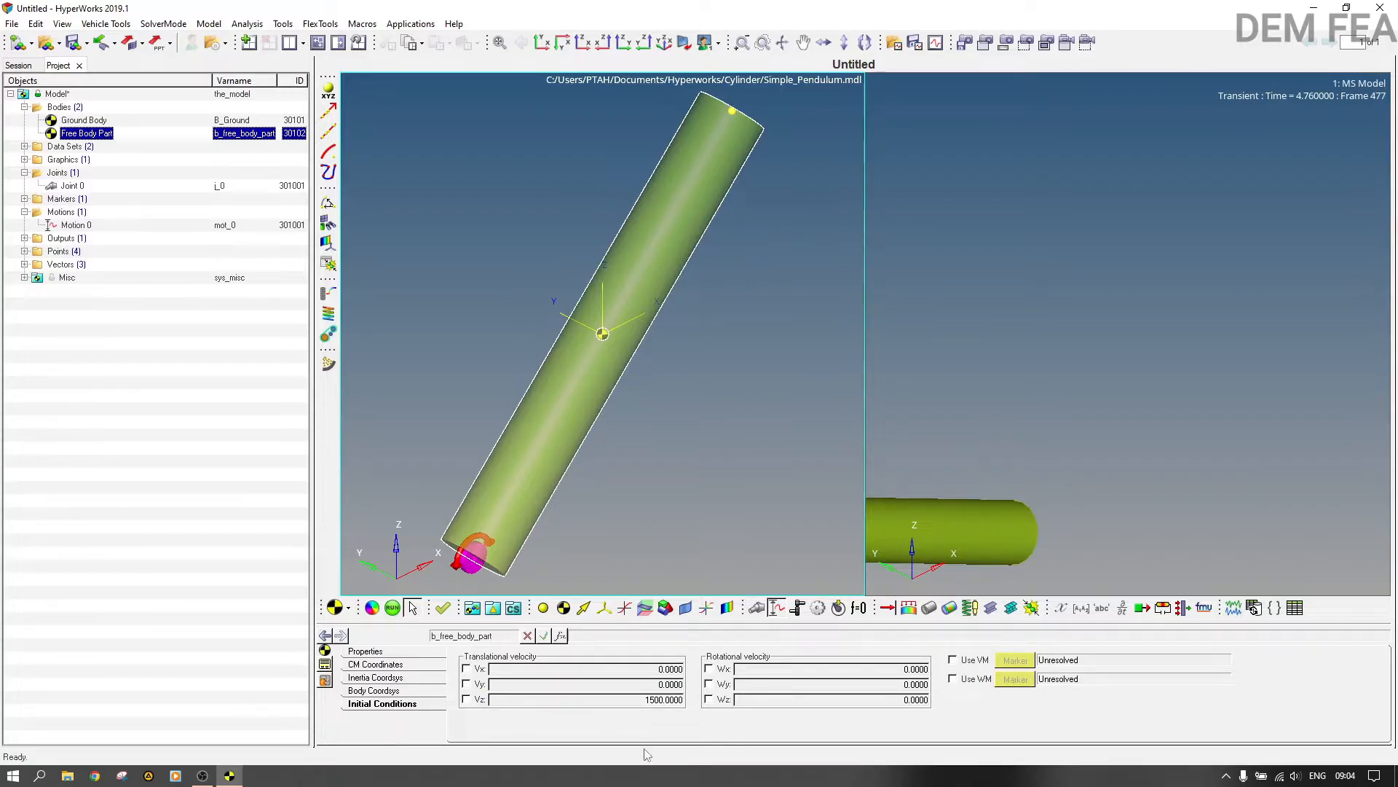
left_click(72, 227)
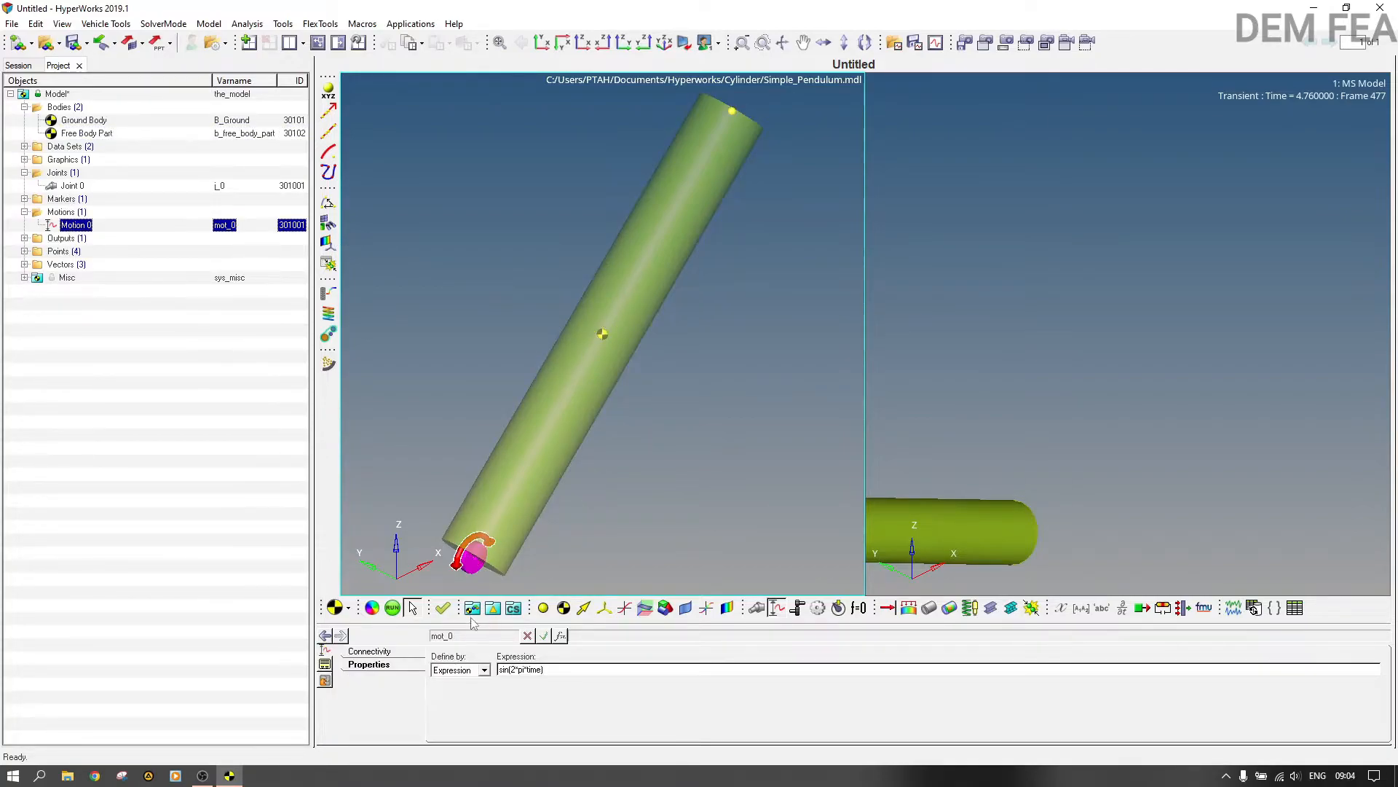
left_click(326, 635)
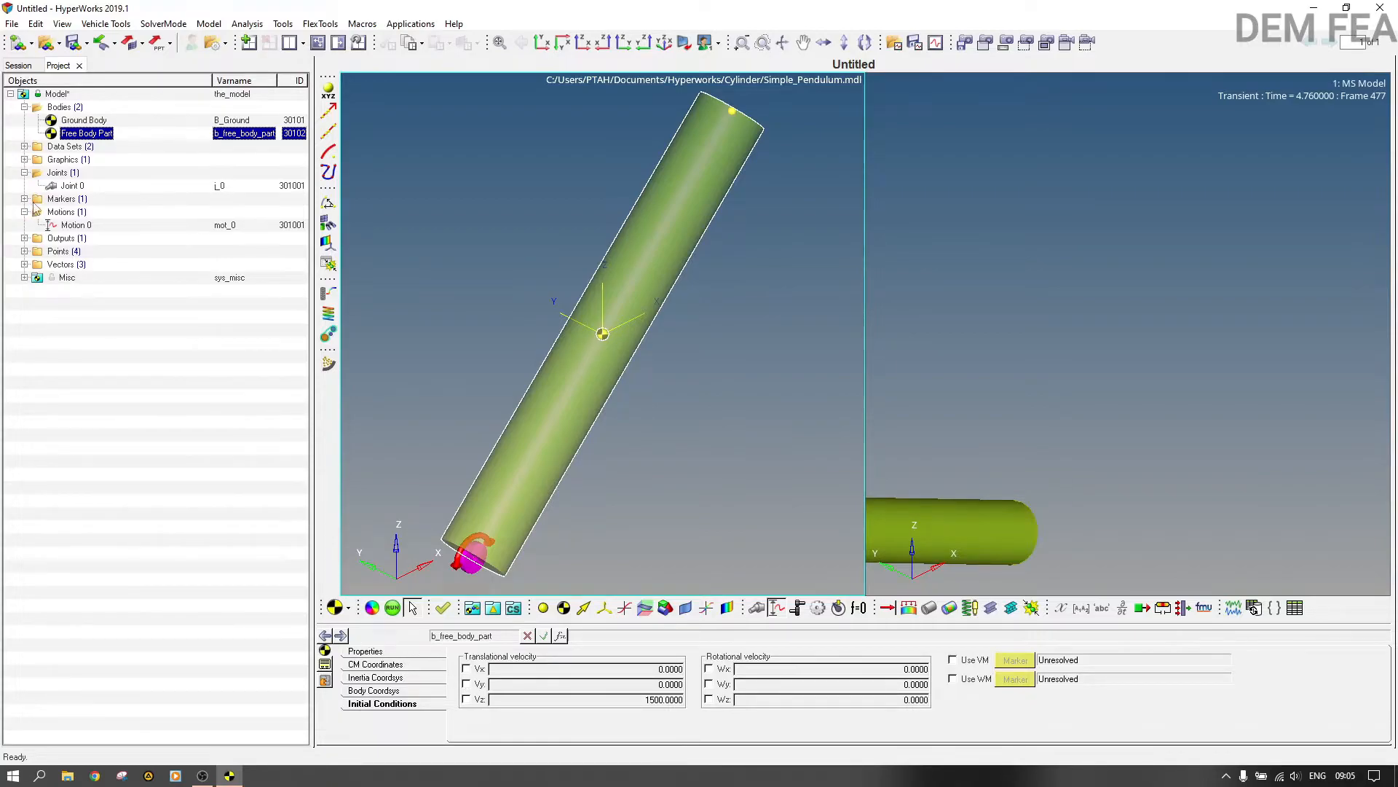
left_click(77, 225)
Step: Enable the rotational initial condition on Joint 0 and set its initial velocity to 15
left_click(73, 187)
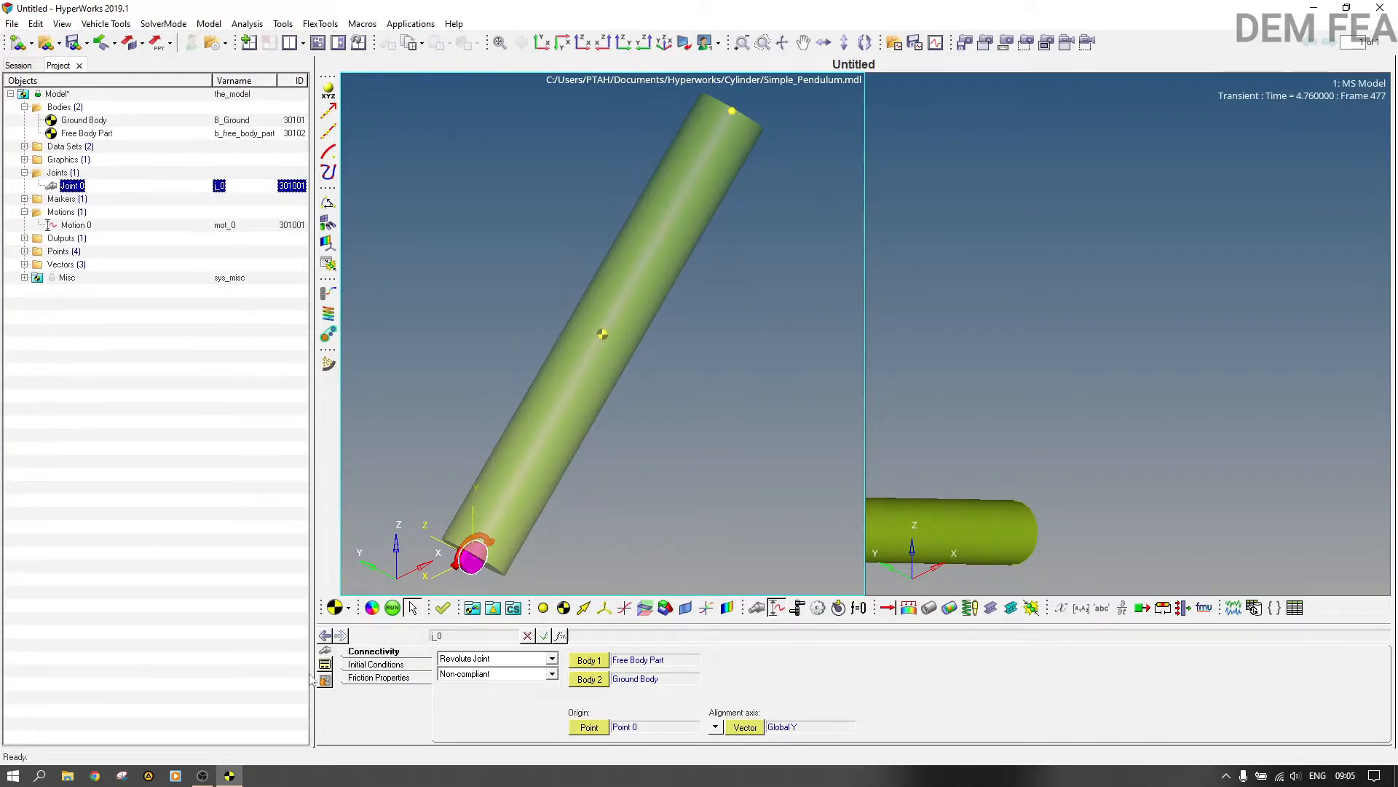
left_click(392, 668)
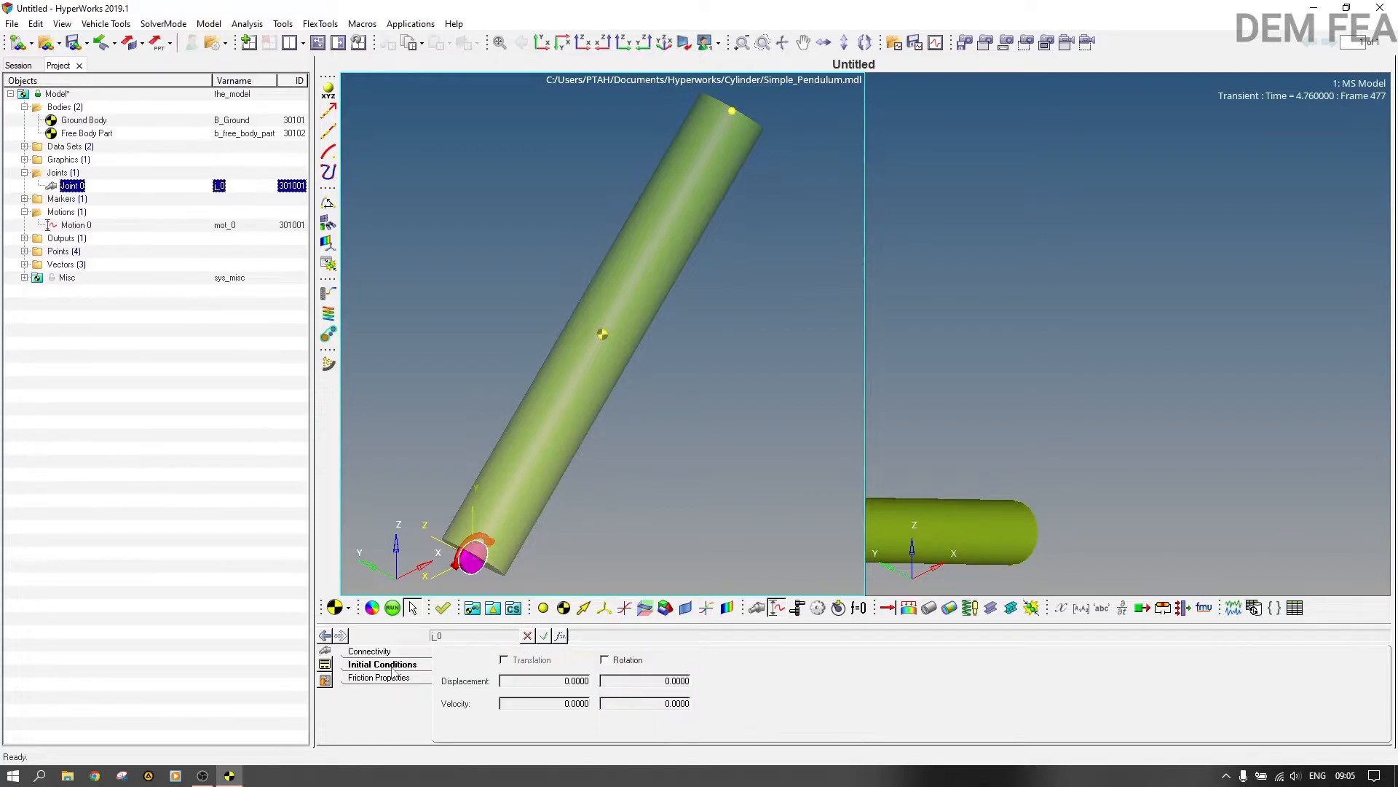
left_click(638, 665)
left_click(681, 703)
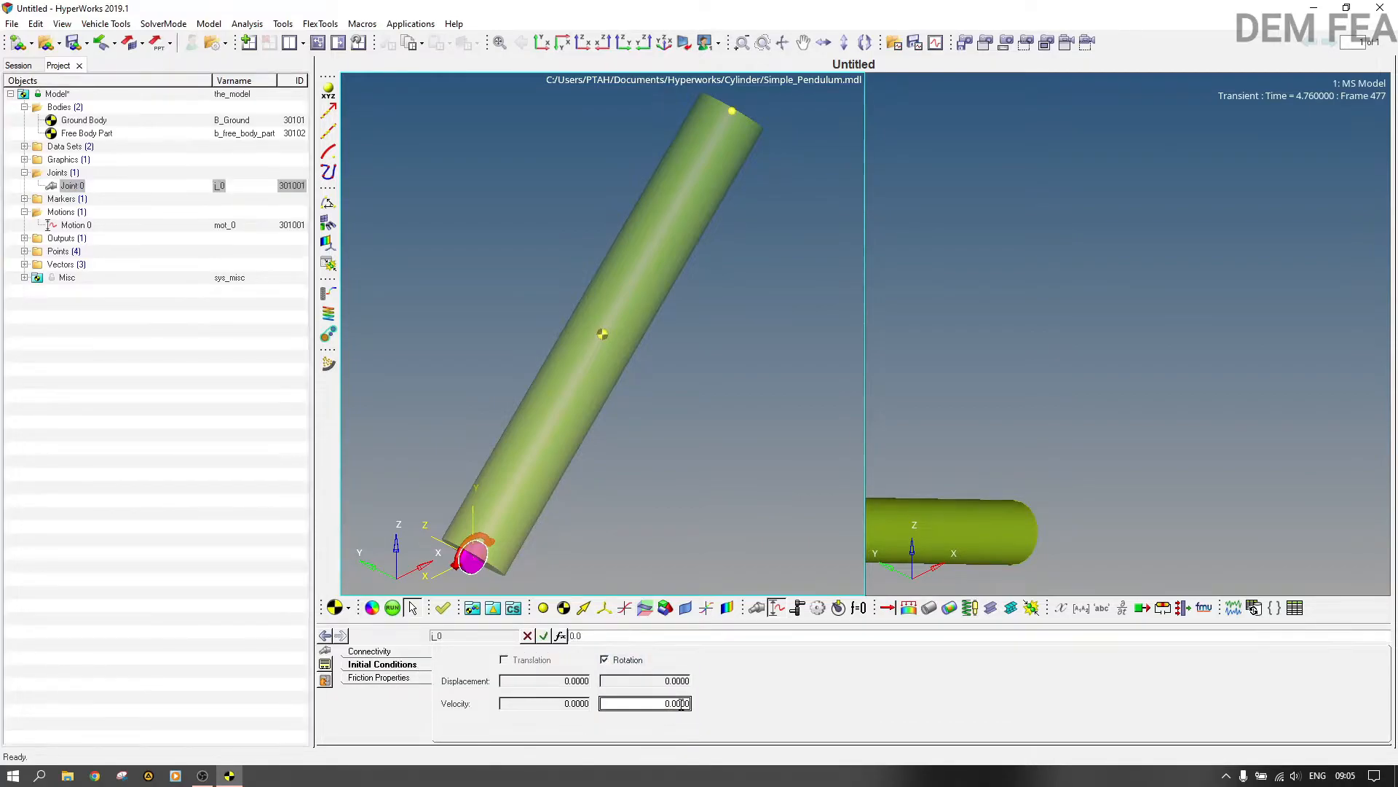
type("15")
key("Return")
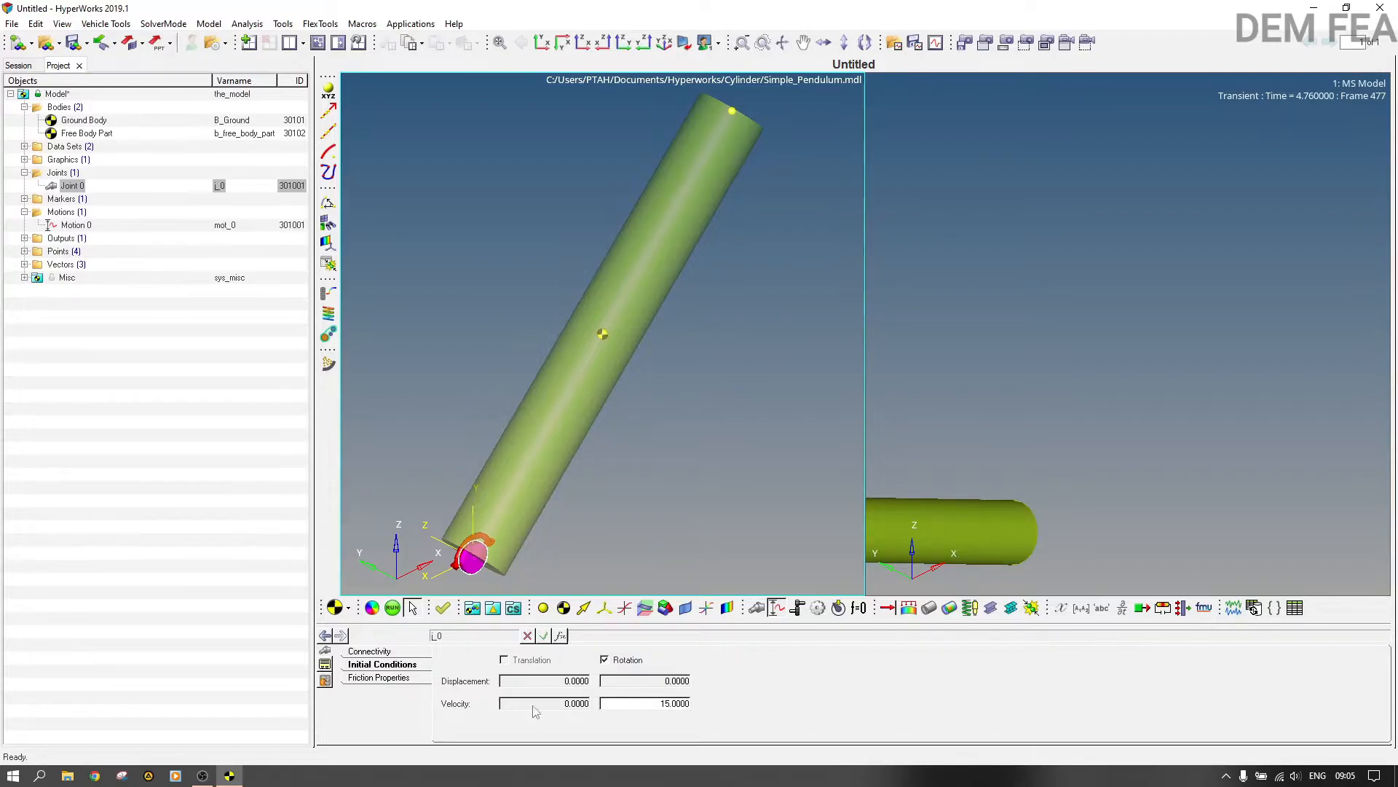
Step: Try the friction option in Joint 0's friction properties and leave friction disabled
left_click(397, 677)
left_click(457, 659)
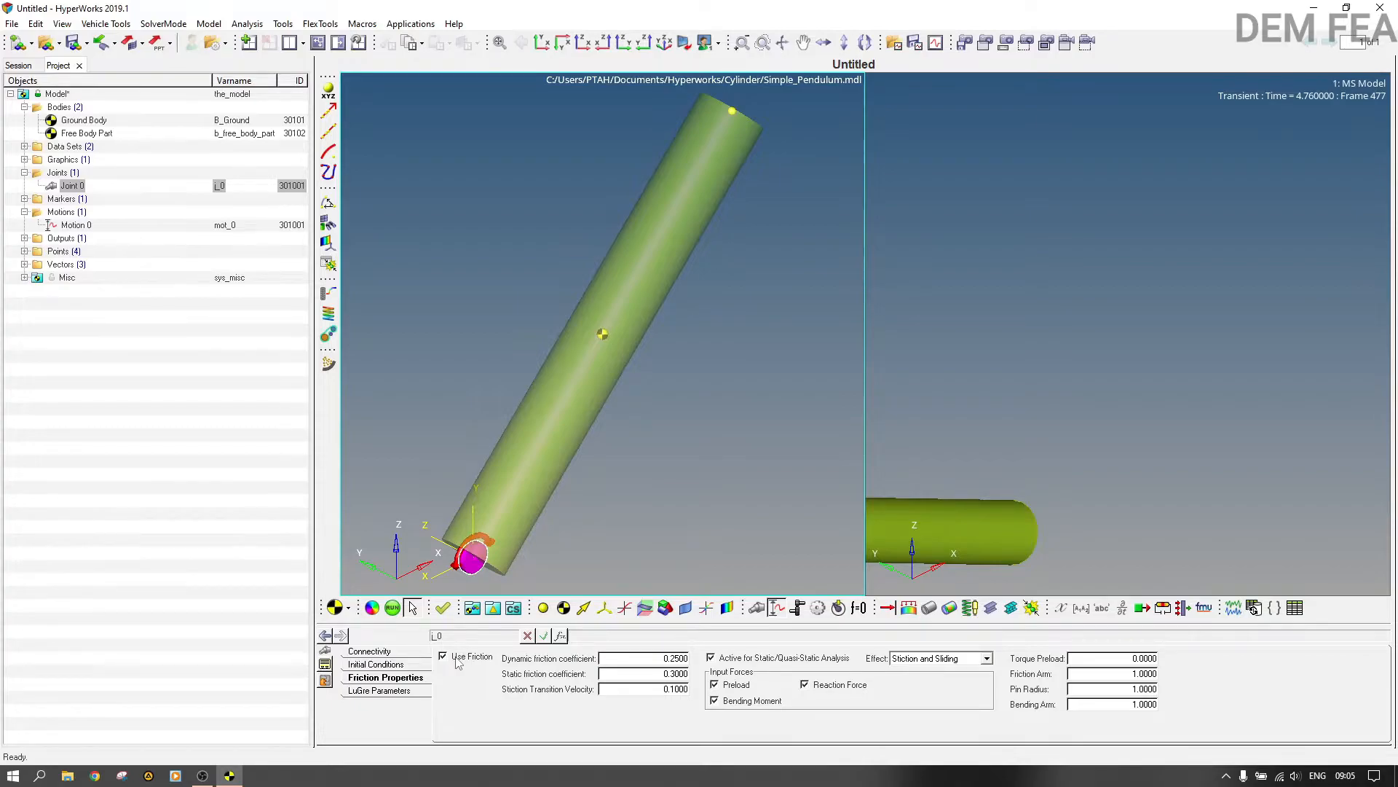
left_click(443, 656)
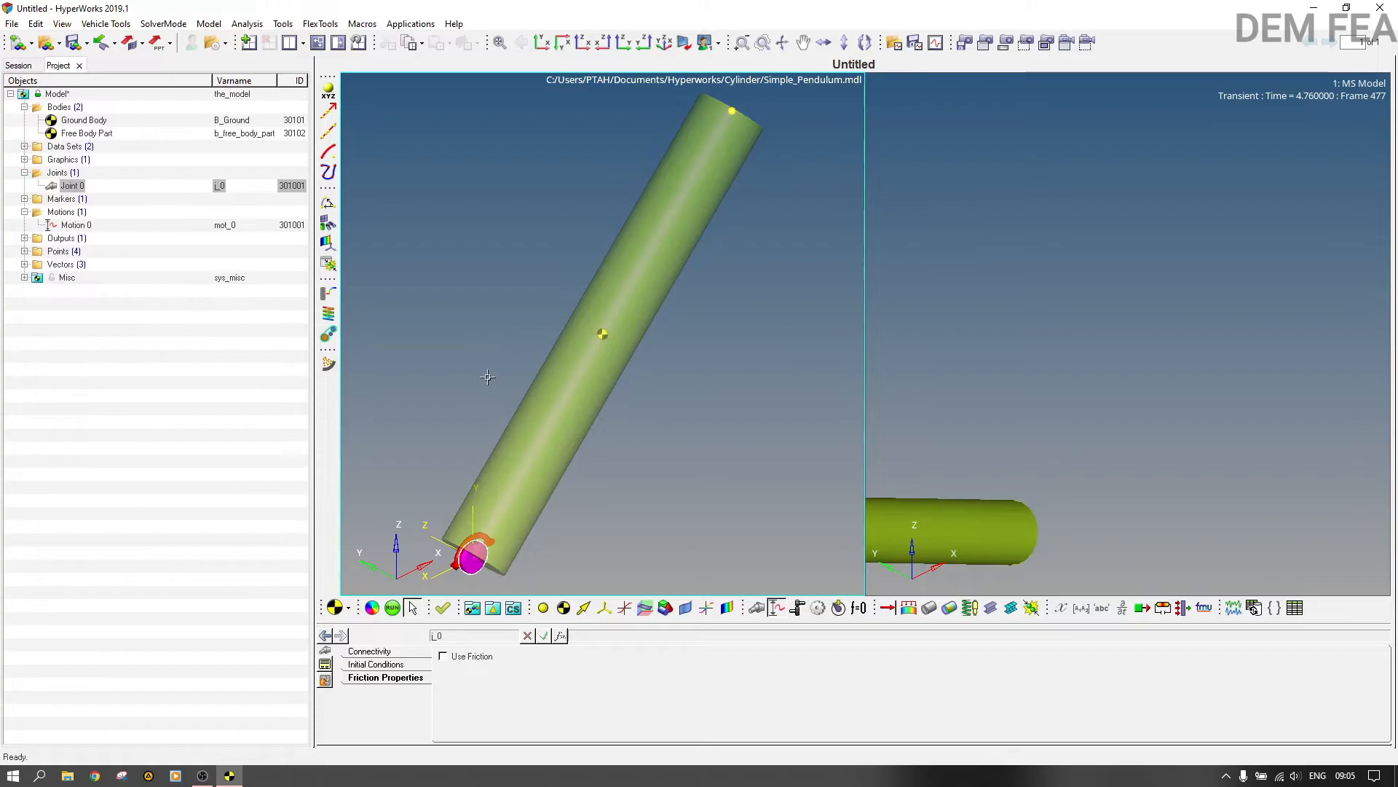
Step: Run the transient simulation of the current model, and close the solver view and message log
left_click(393, 609)
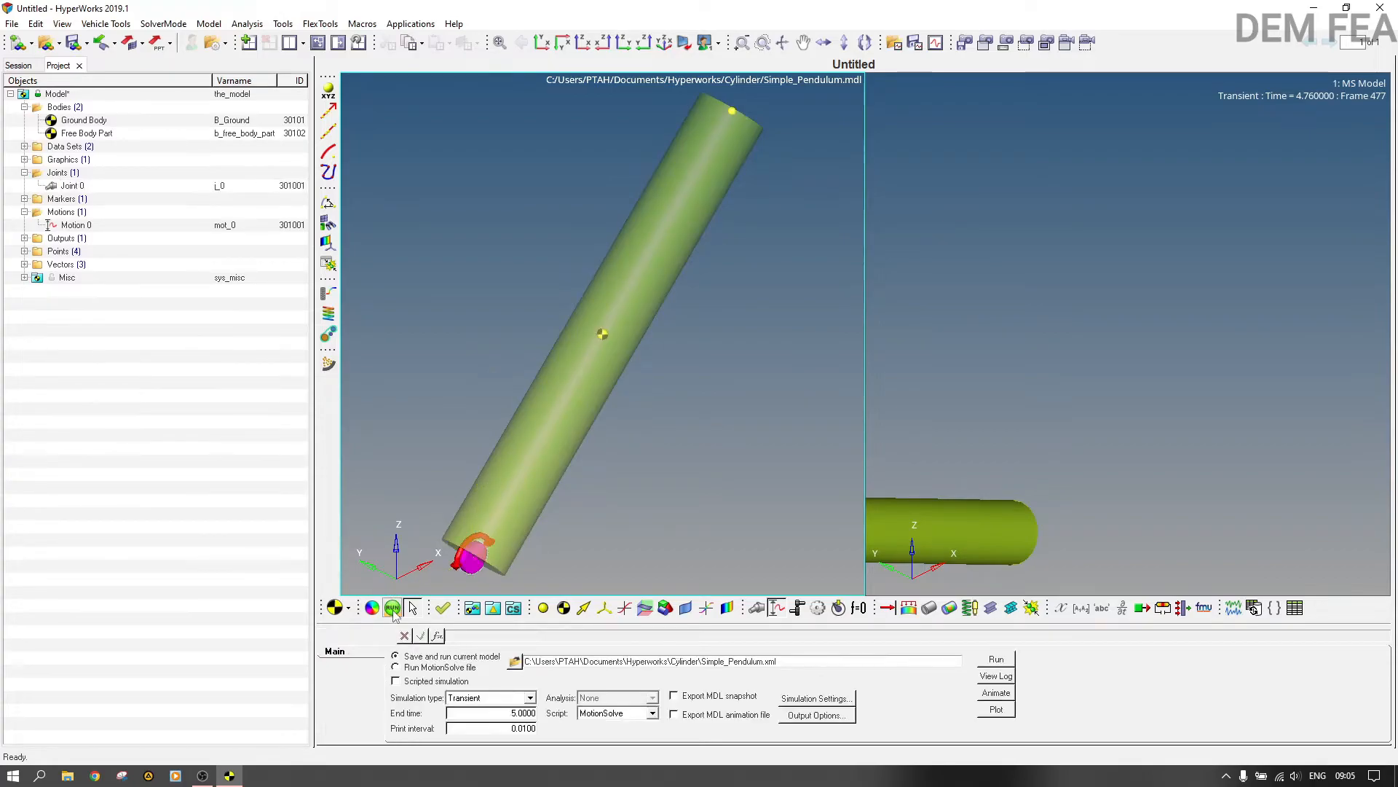
left_click(996, 660)
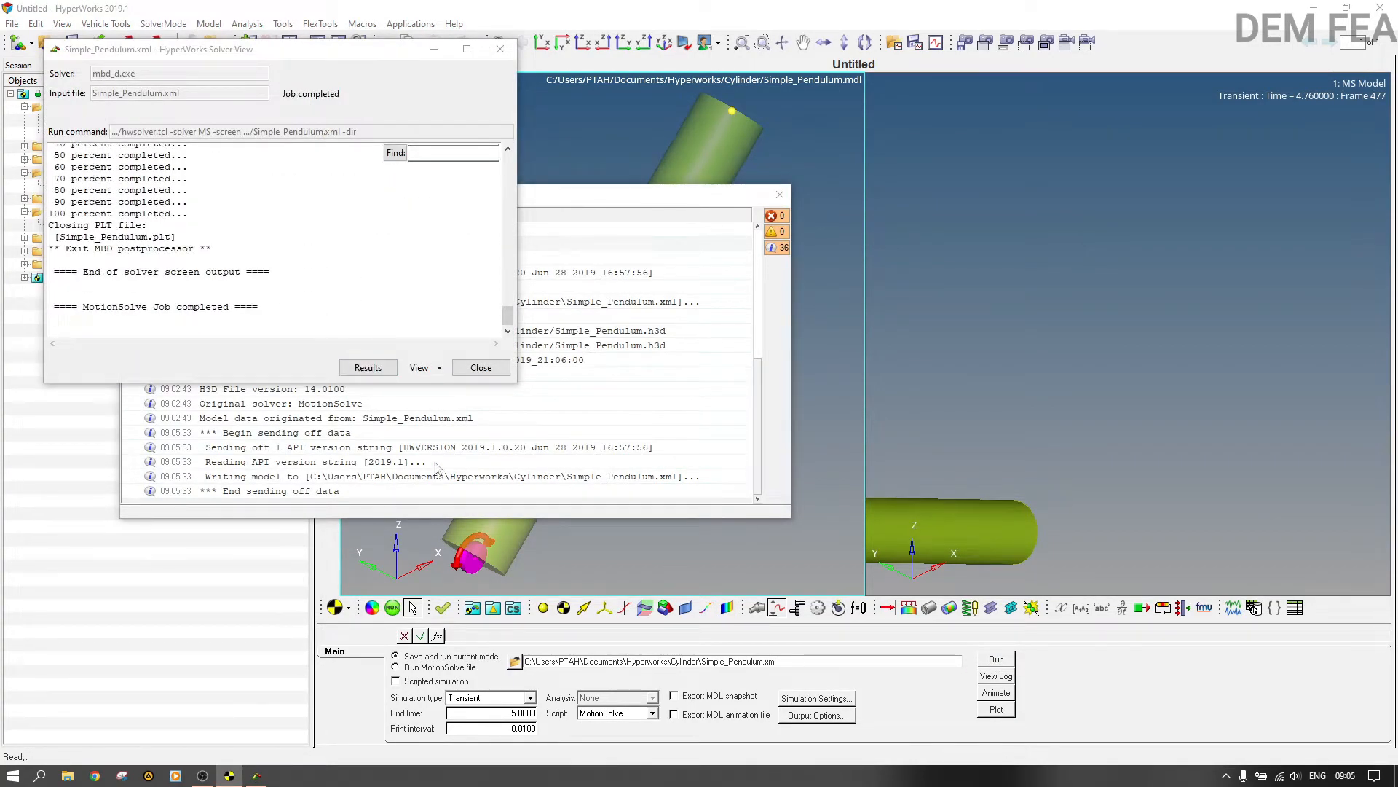
left_click(481, 367)
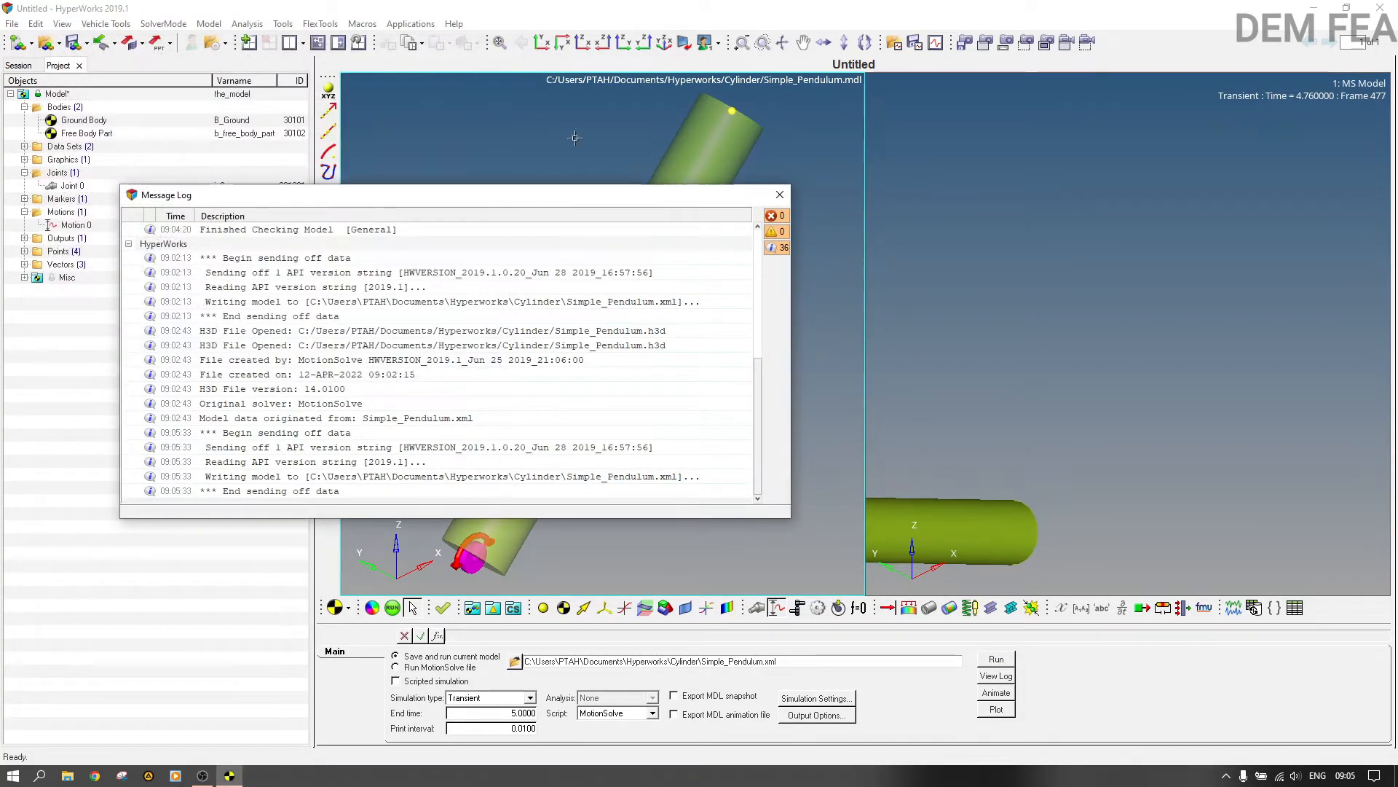
left_click(780, 194)
Step: Load the new simulation results for animation, refreshing the already loaded result file, and play and pause the pendulum motion
left_click(1023, 367)
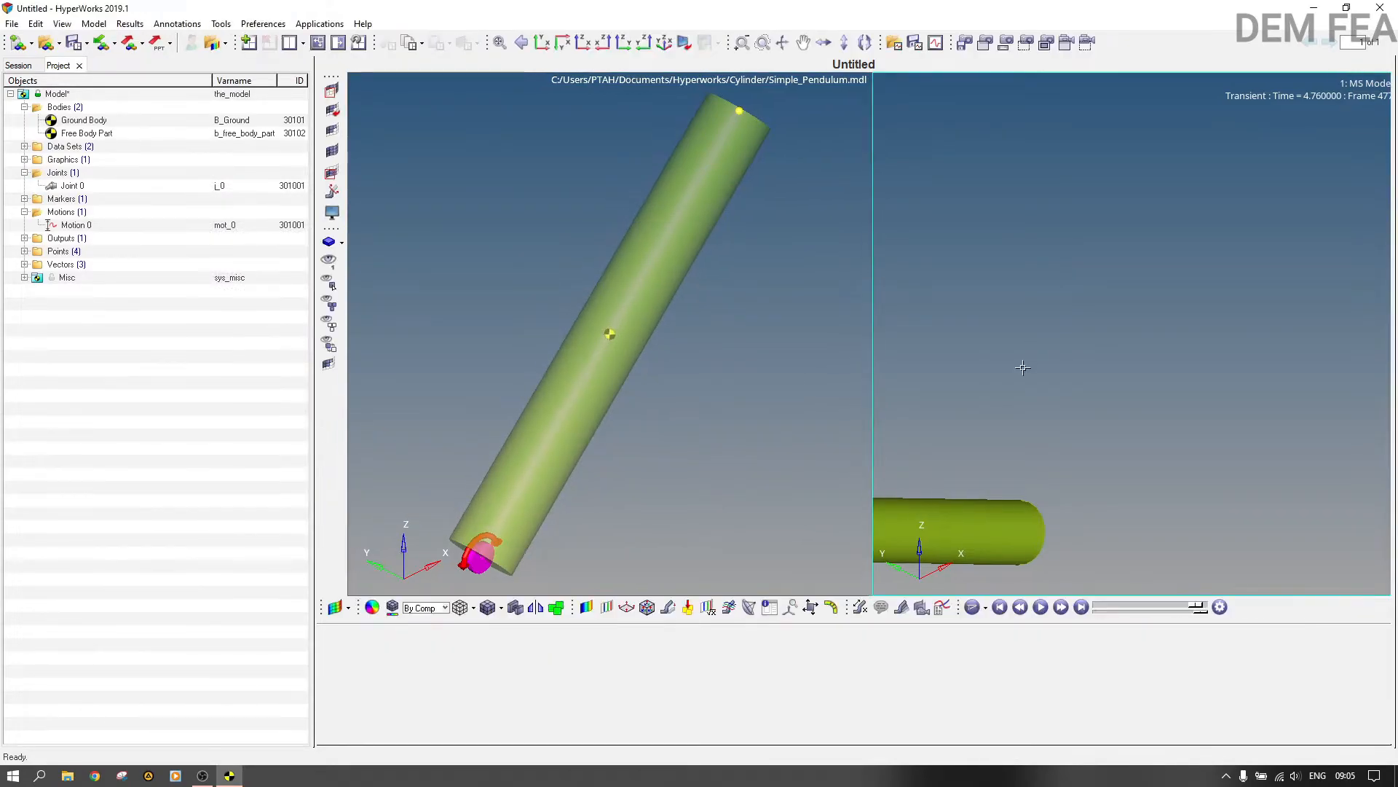
left_click(799, 376)
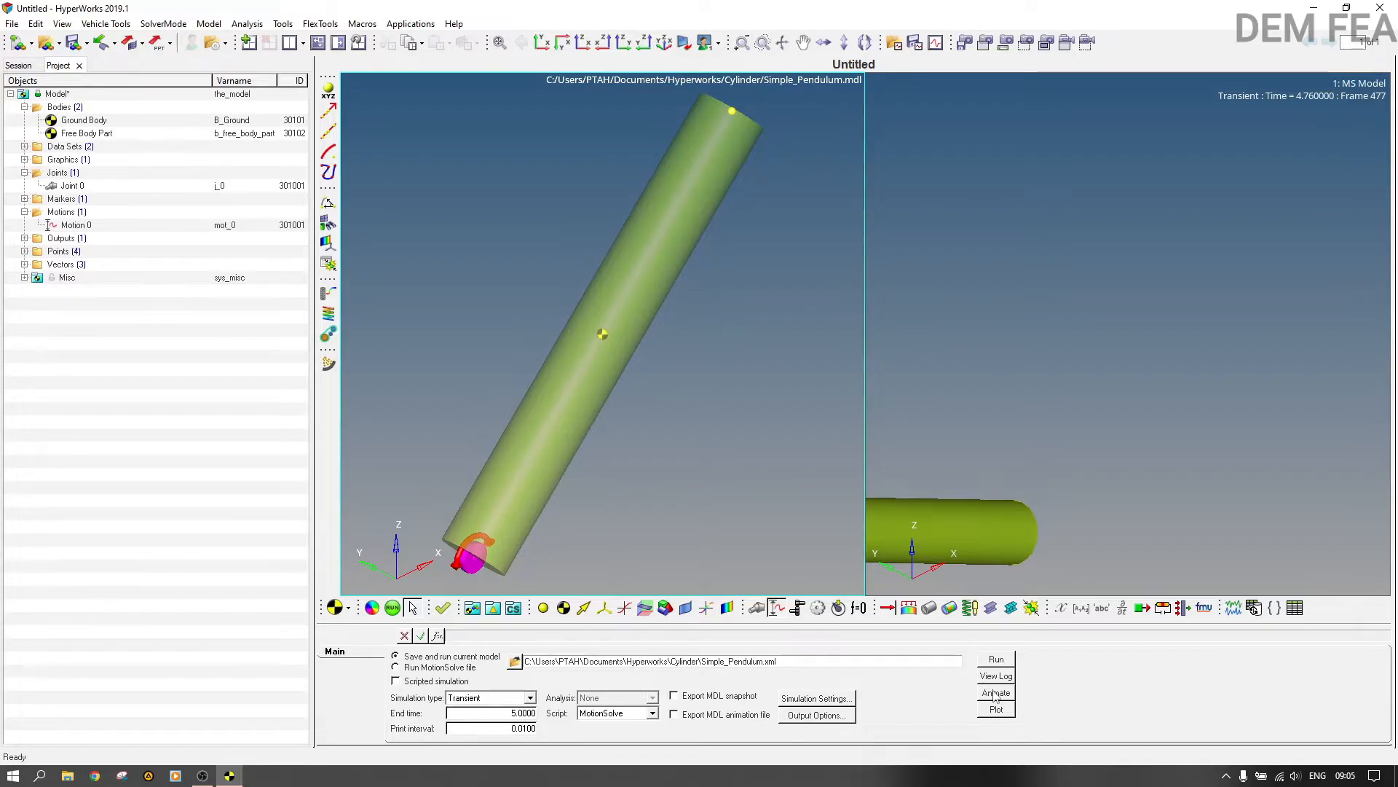
left_click(996, 694)
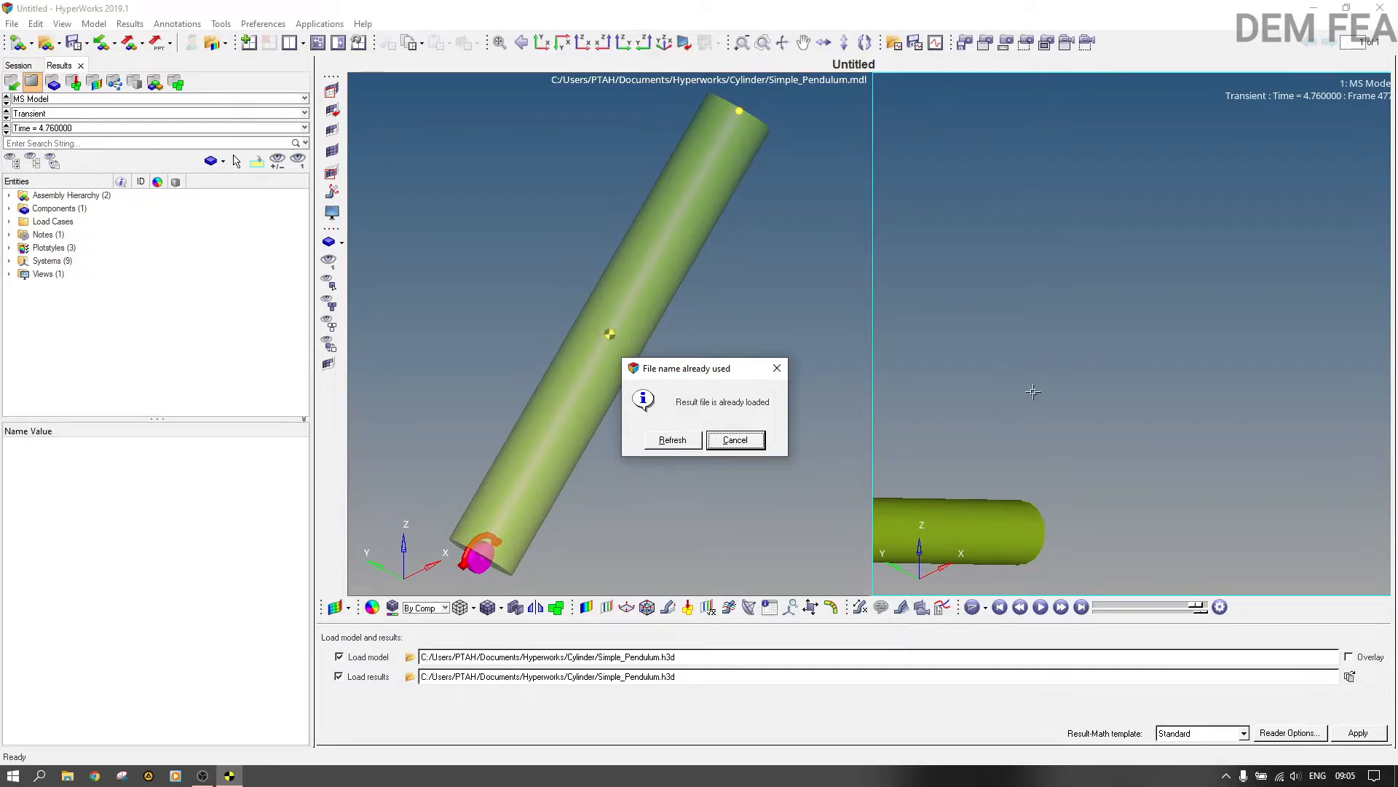
left_click(683, 441)
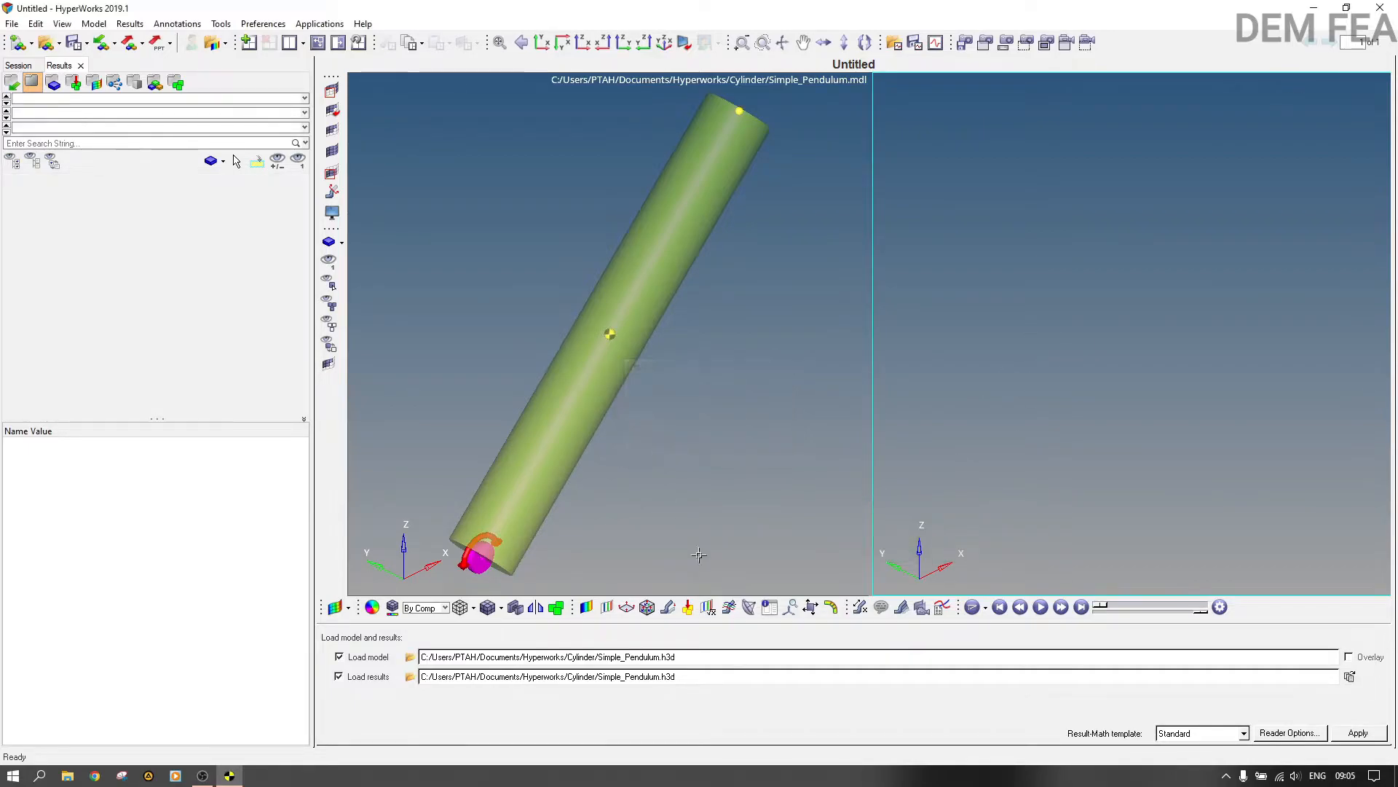
left_click(1040, 607)
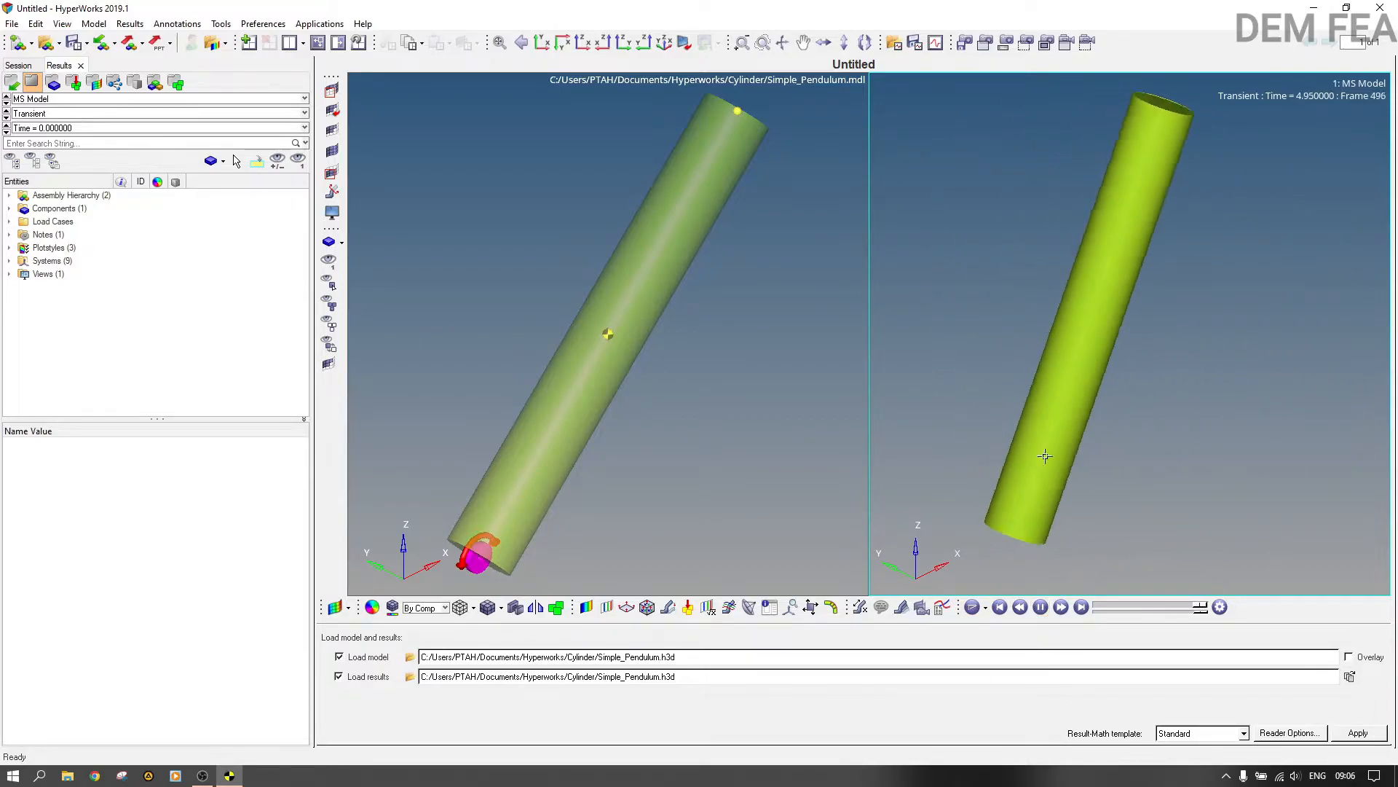
left_click(1040, 607)
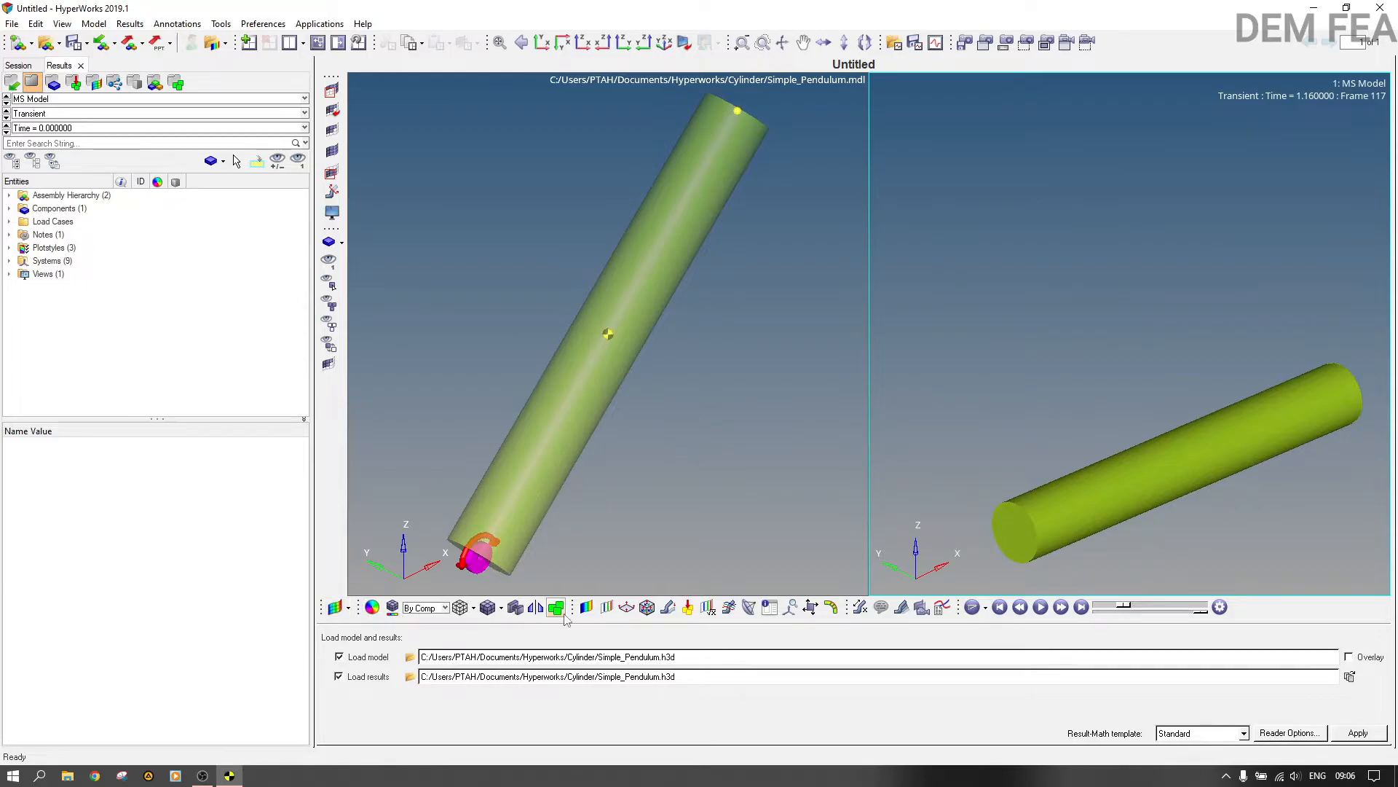
Step: Create a plot of the Body components E1 and E2 of Free Body Part against time
left_click(605, 424)
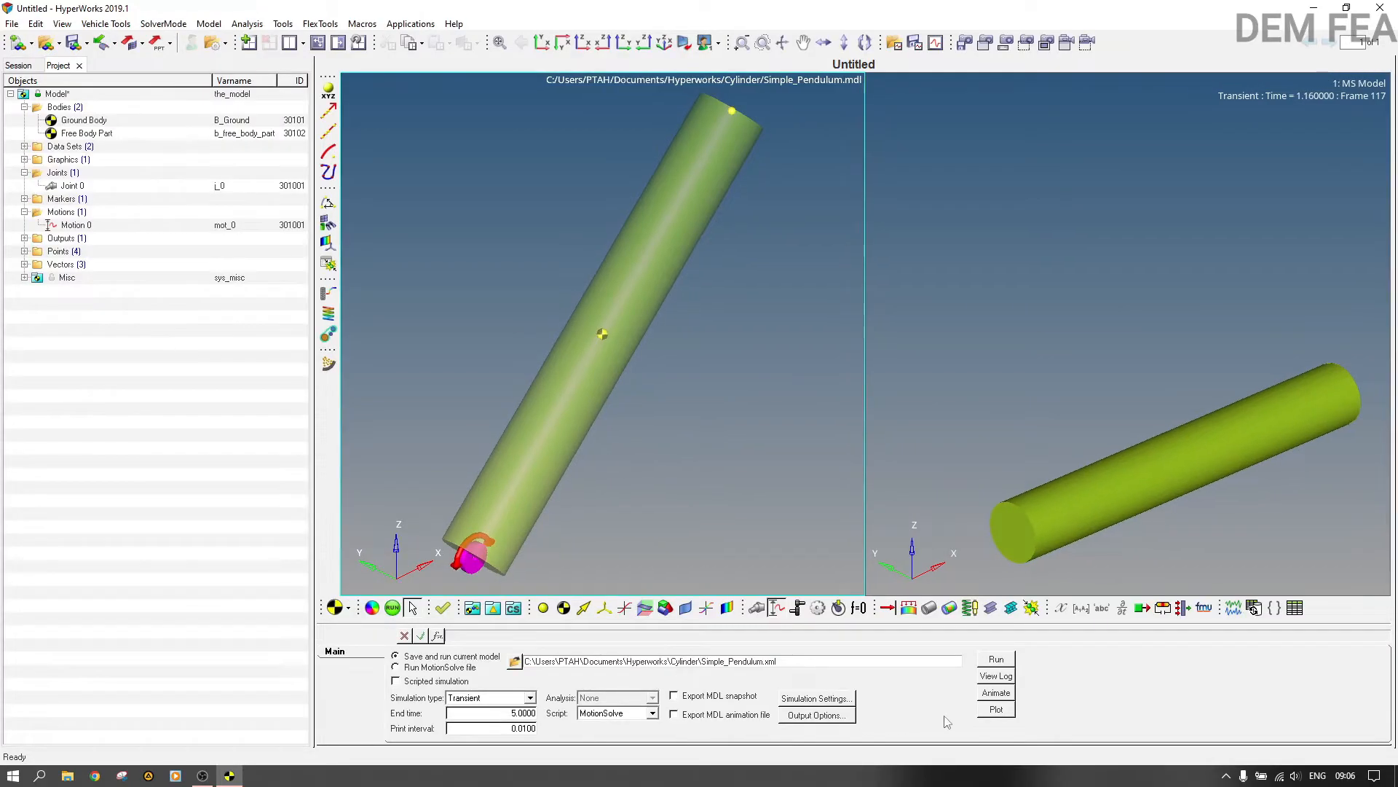
left_click(996, 710)
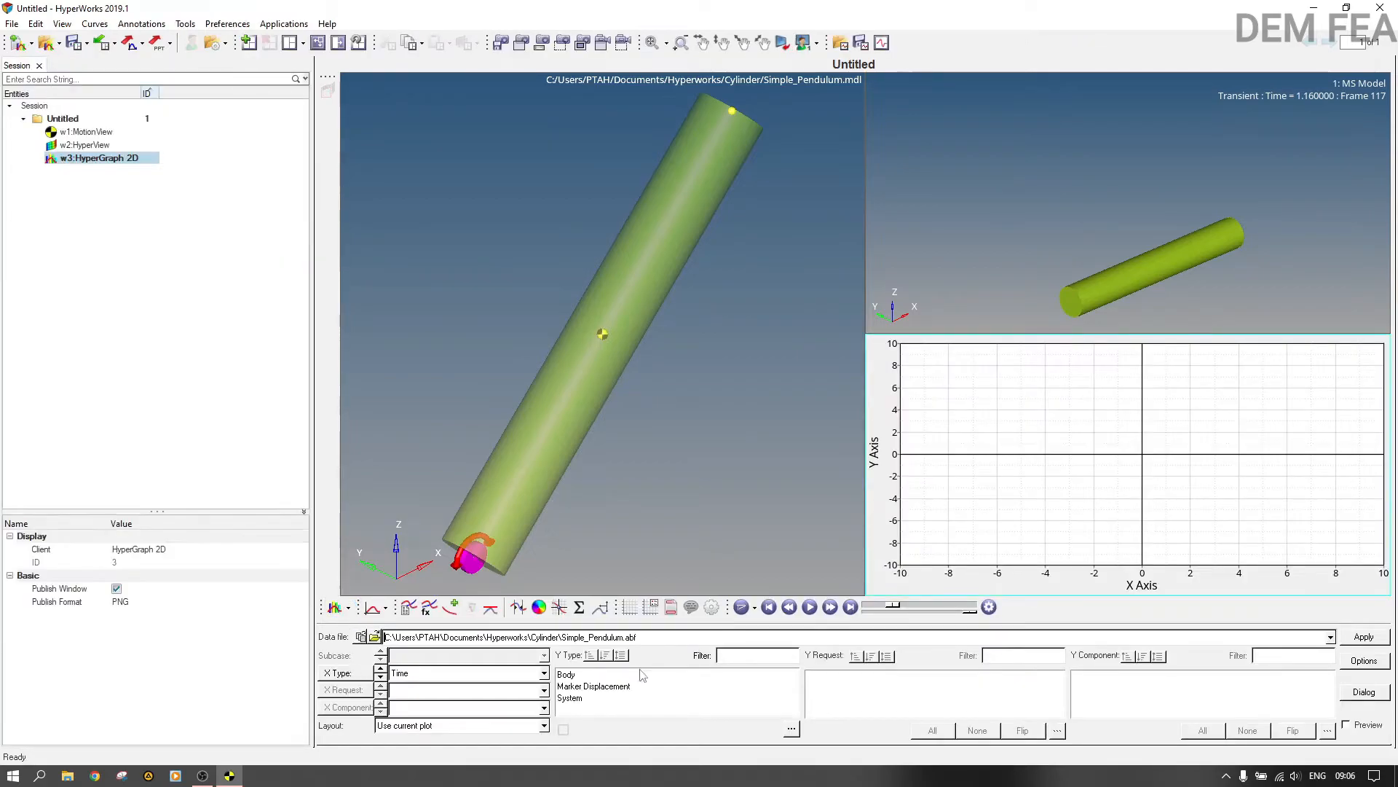
left_click(604, 688)
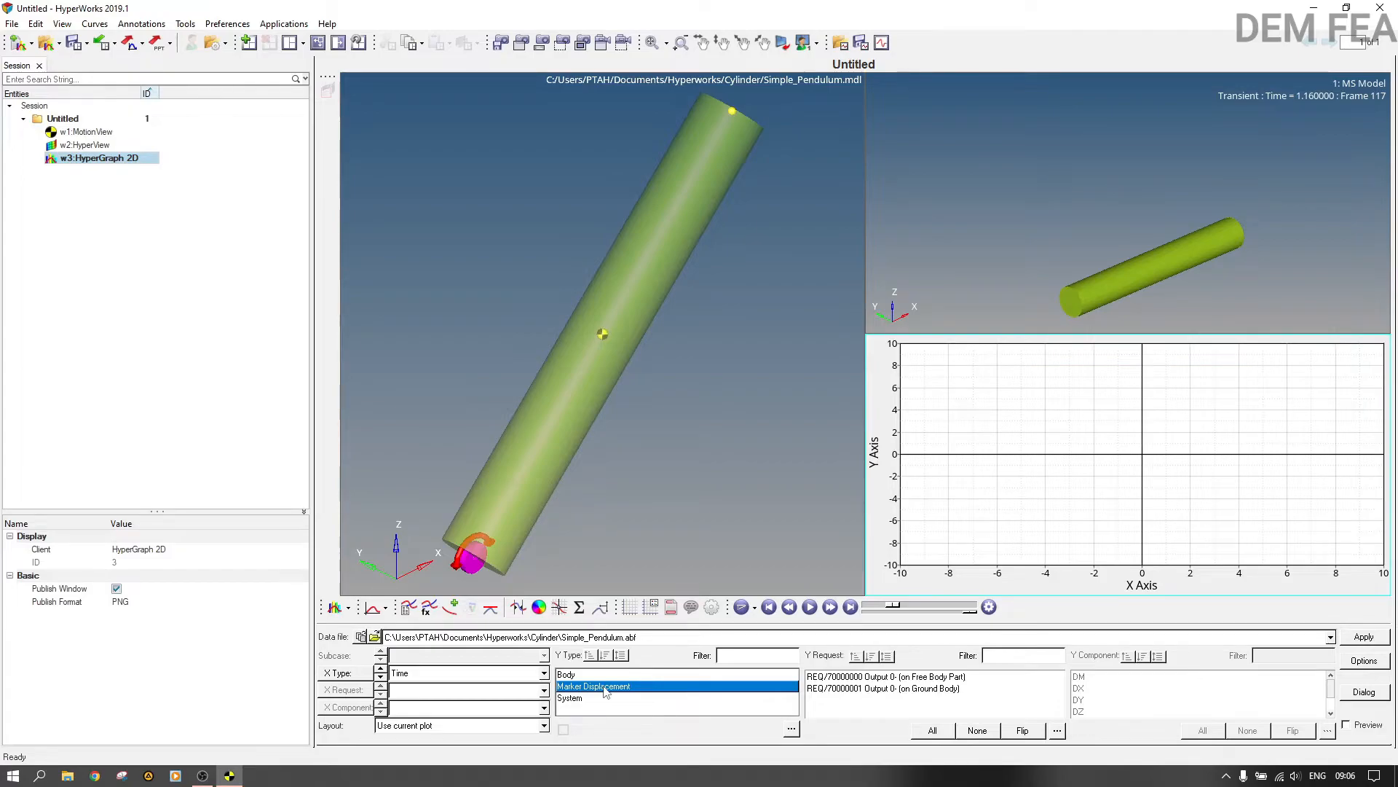
left_click(645, 675)
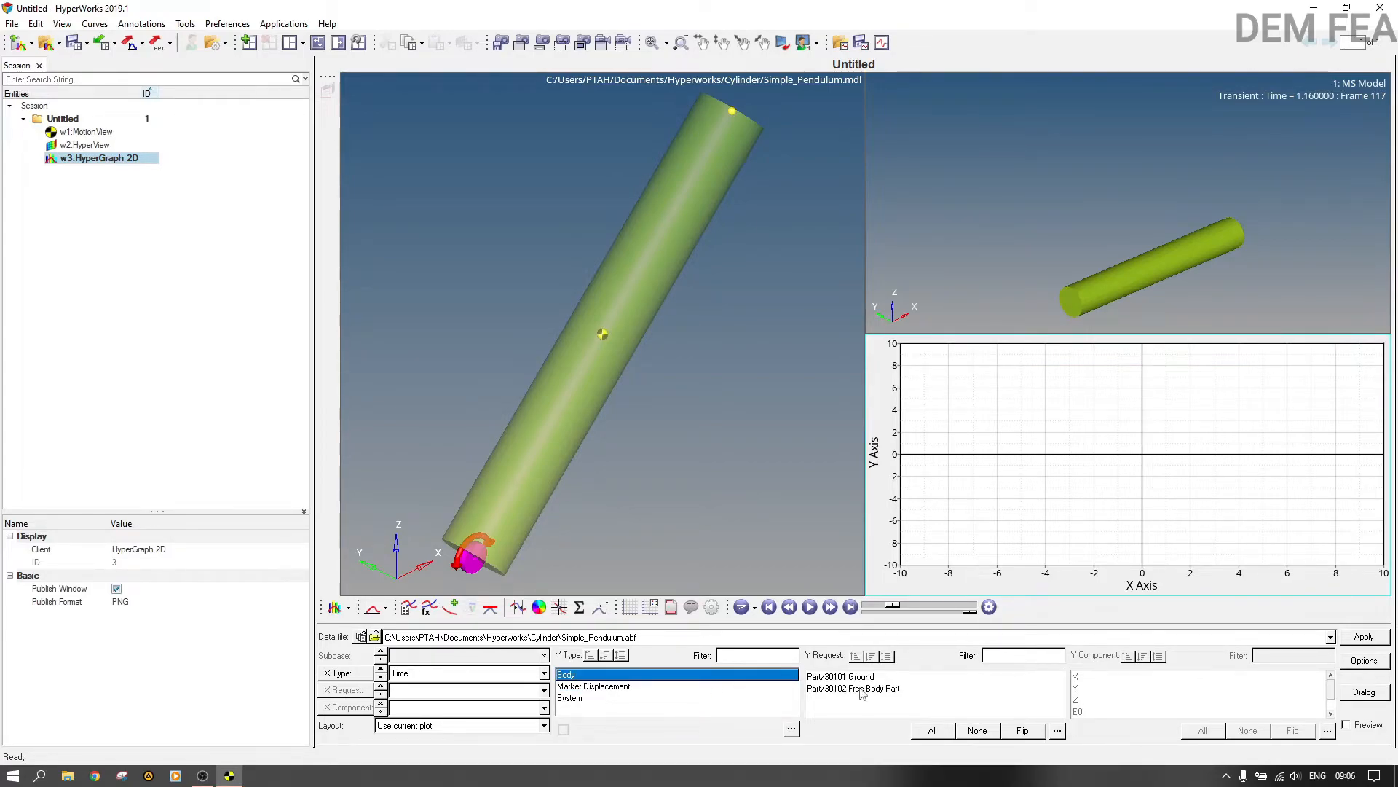
left_click(933, 689)
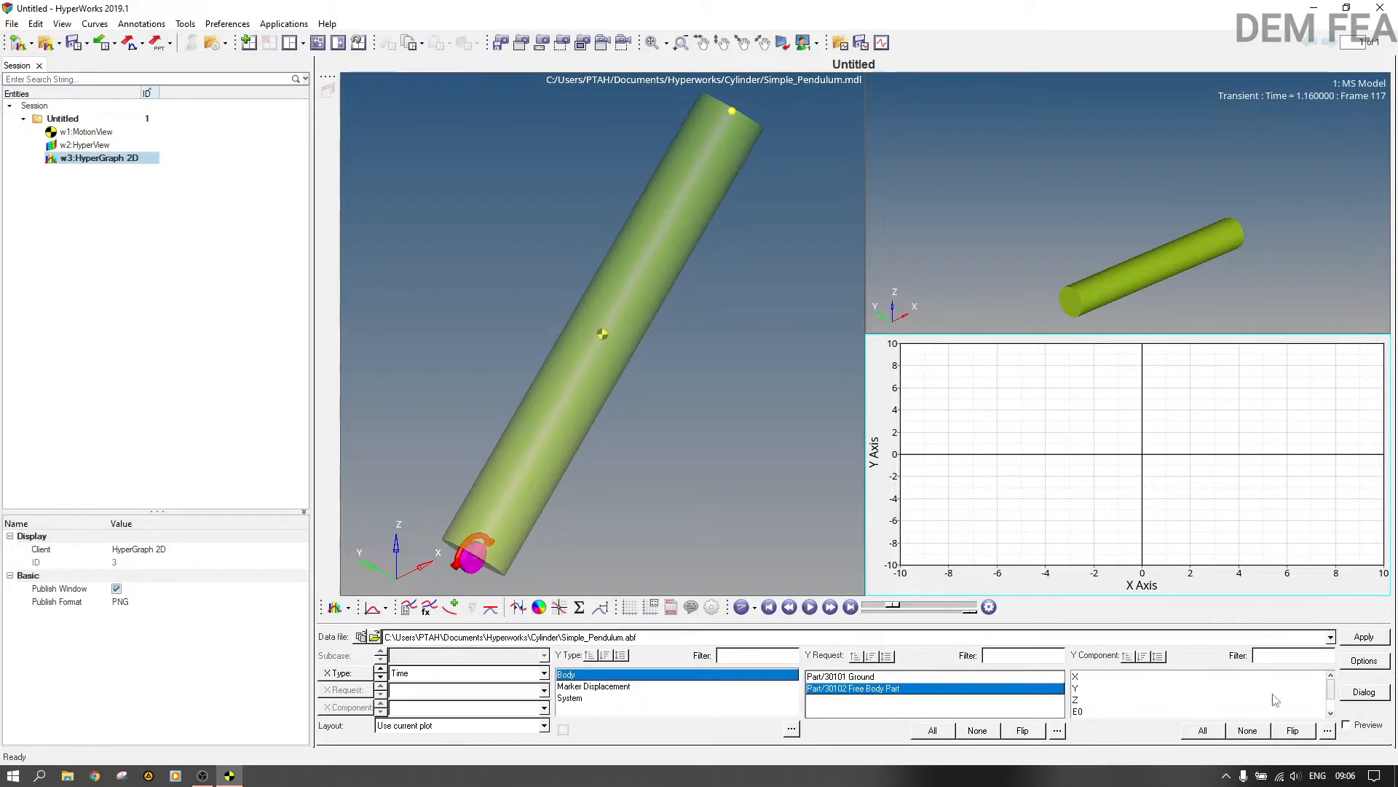
left_click(1331, 714)
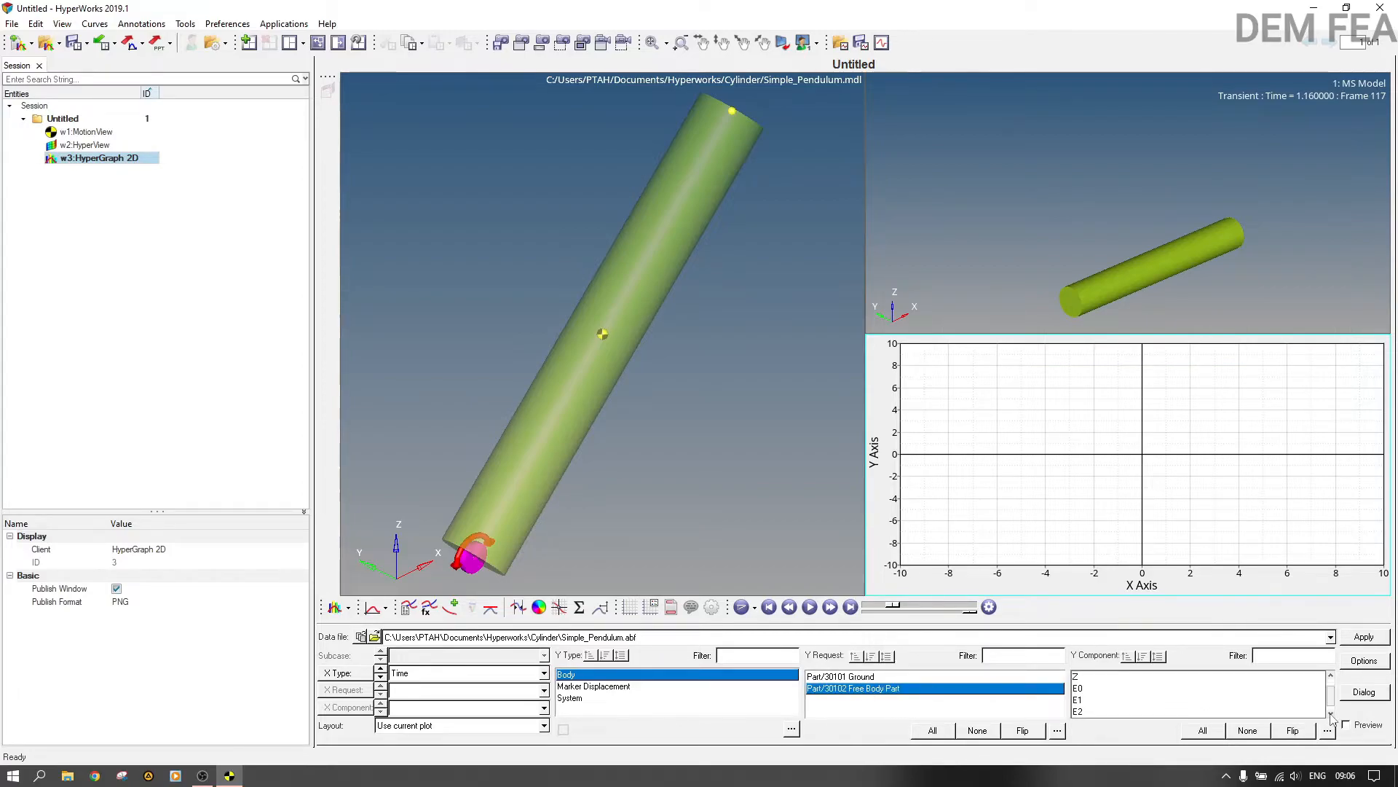
left_click(1085, 700)
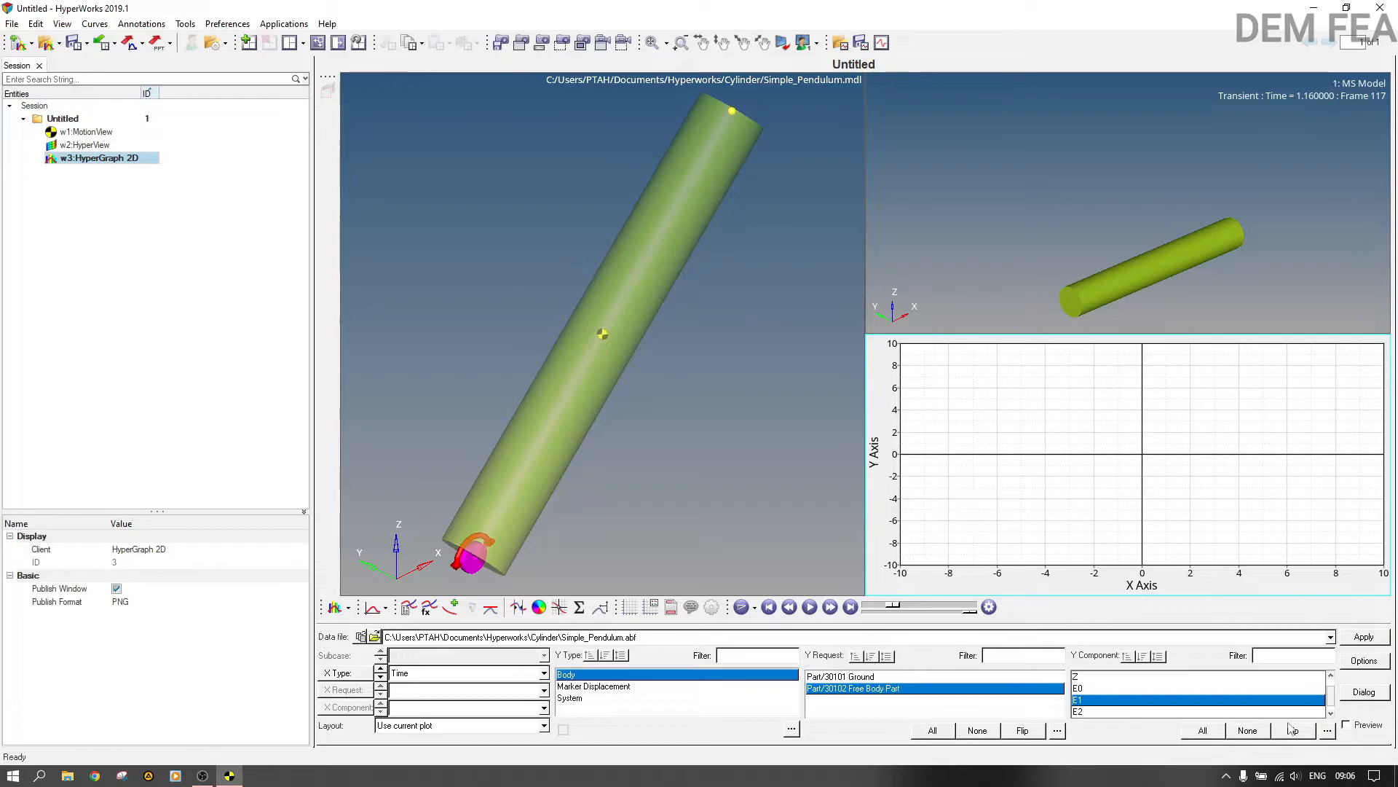
left_click(1383, 637)
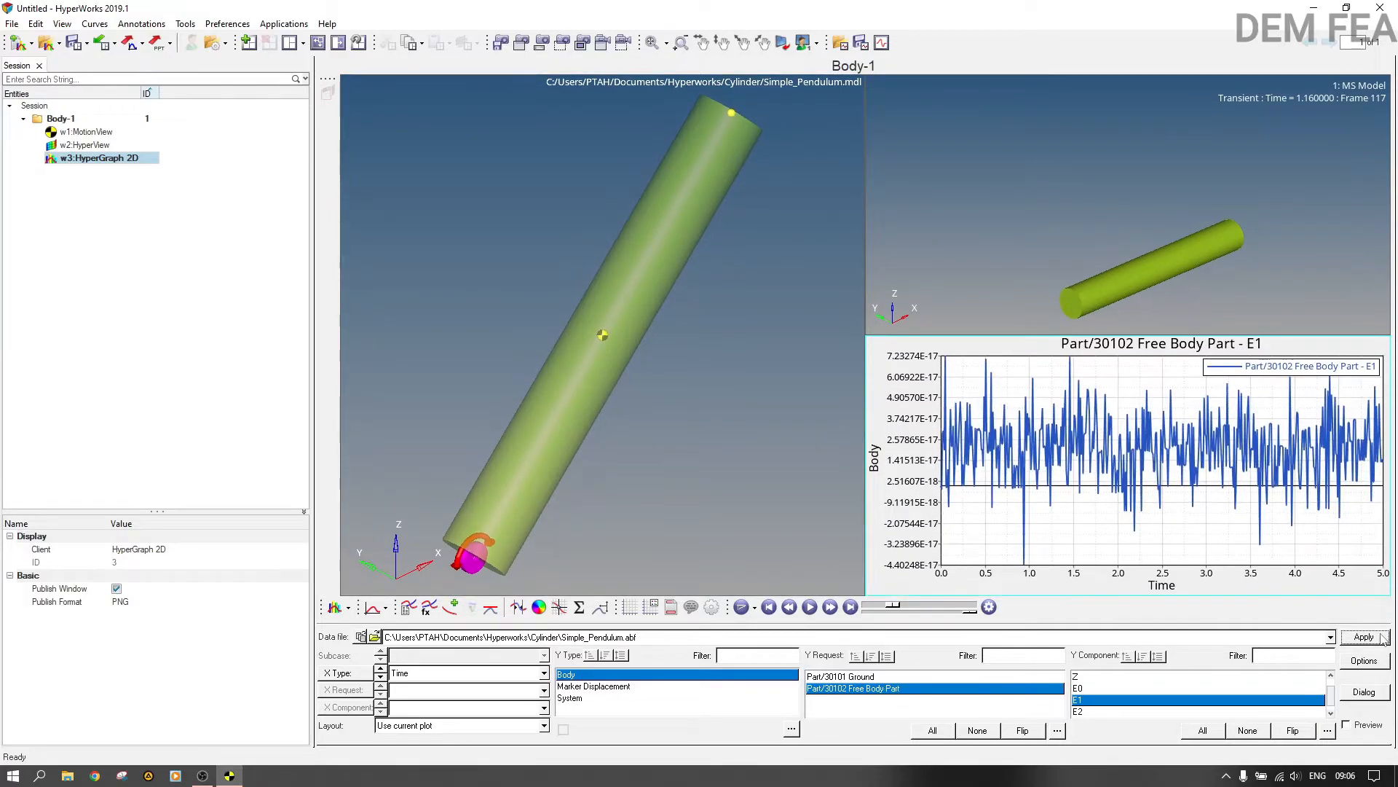
left_click(1087, 713)
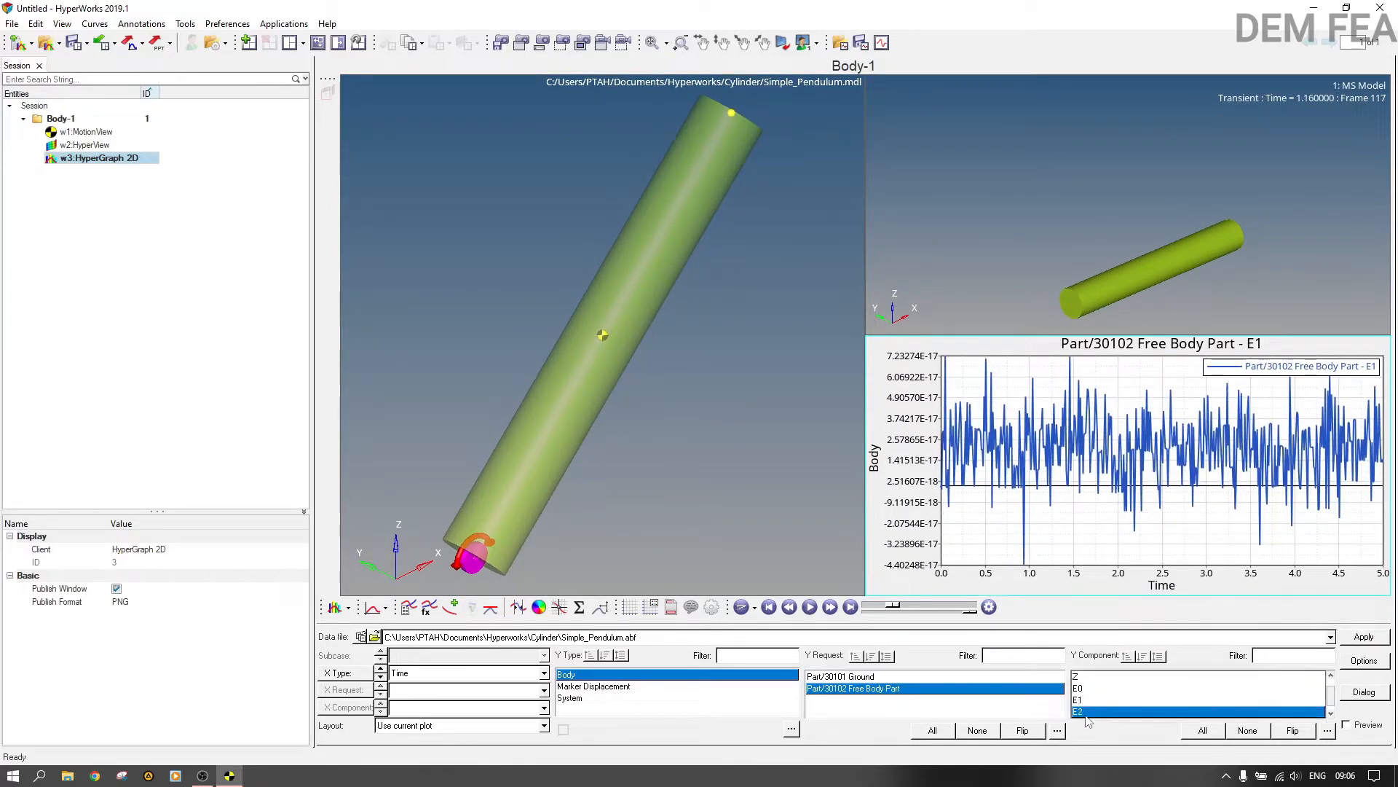
left_click(1360, 638)
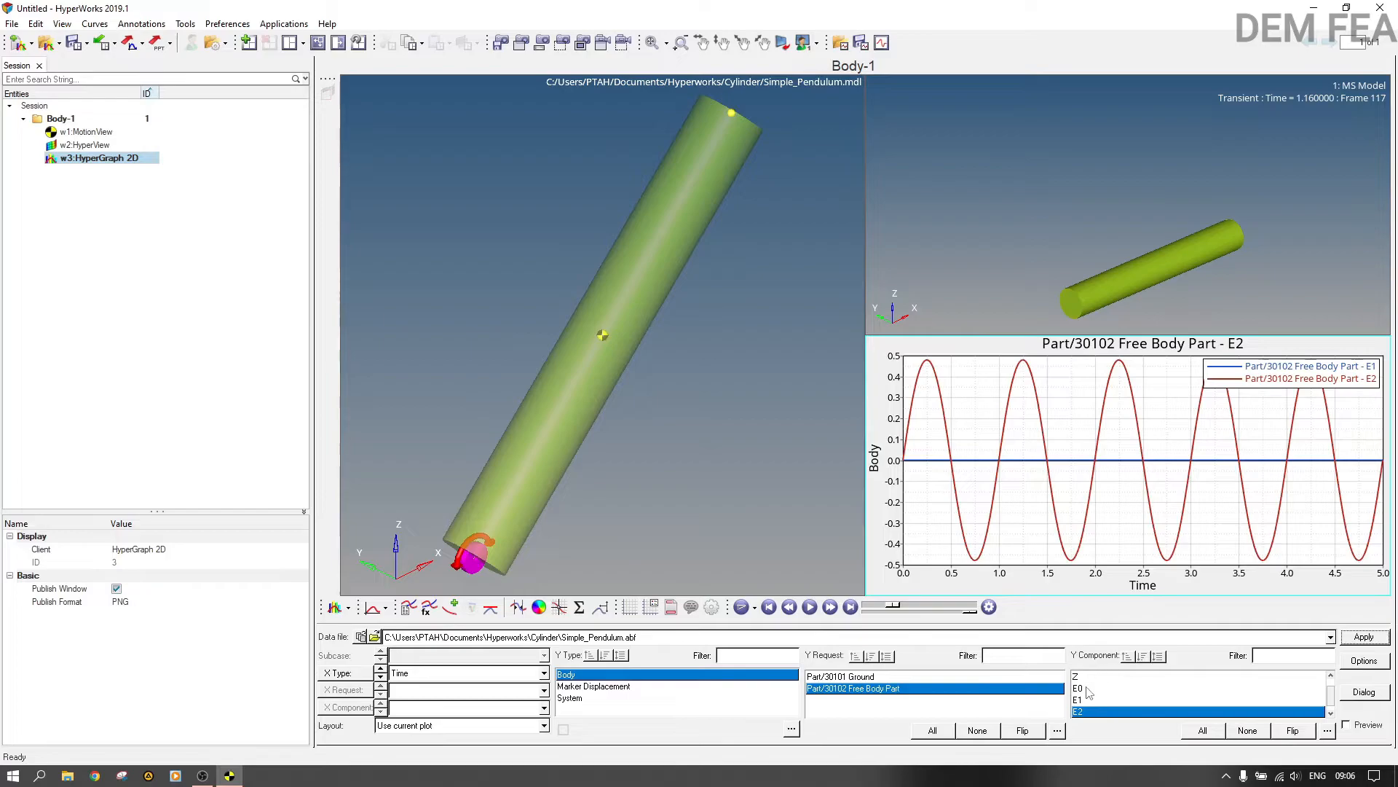
Step: Hide the Free Body Part E1 curve, and play and pause the animation alongside the E2 plot
left_click(972, 460)
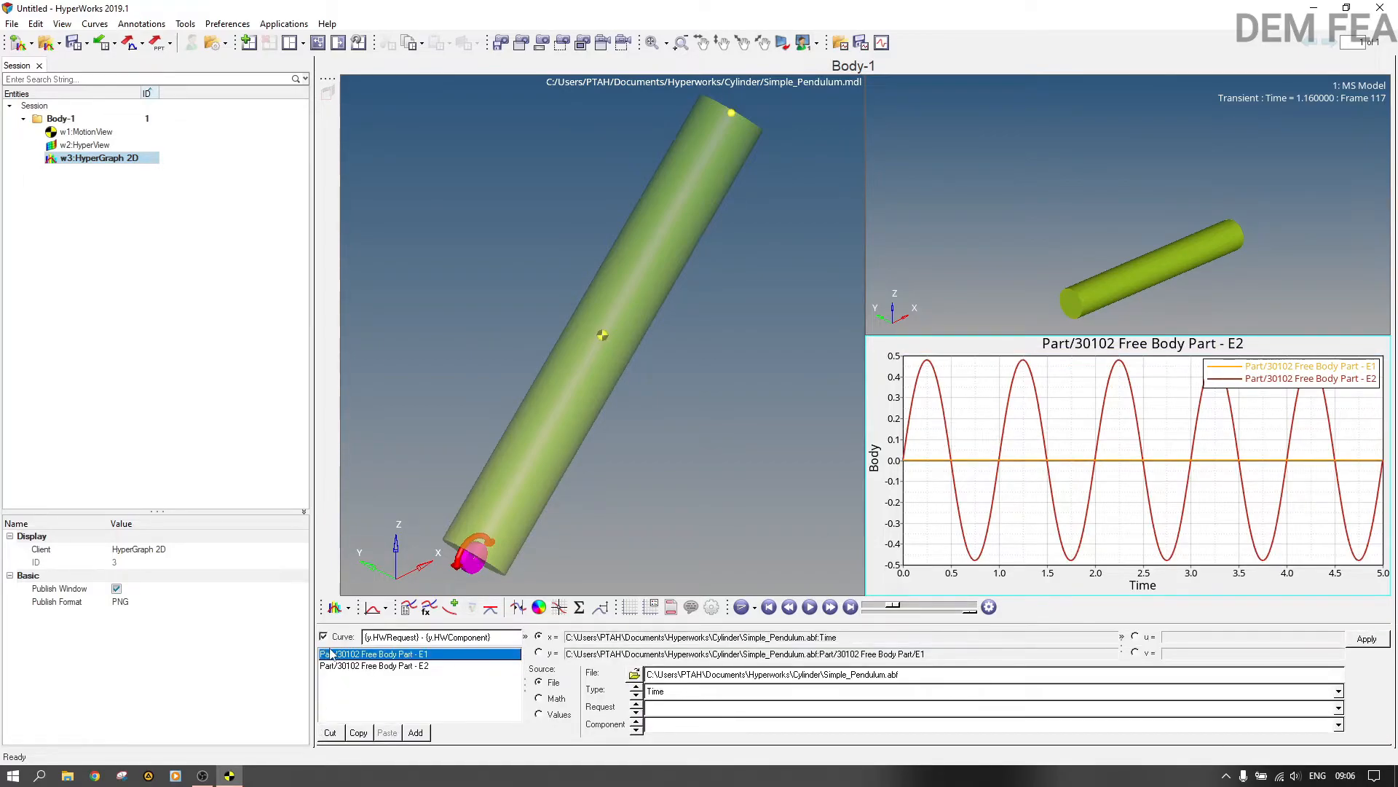
left_click(325, 636)
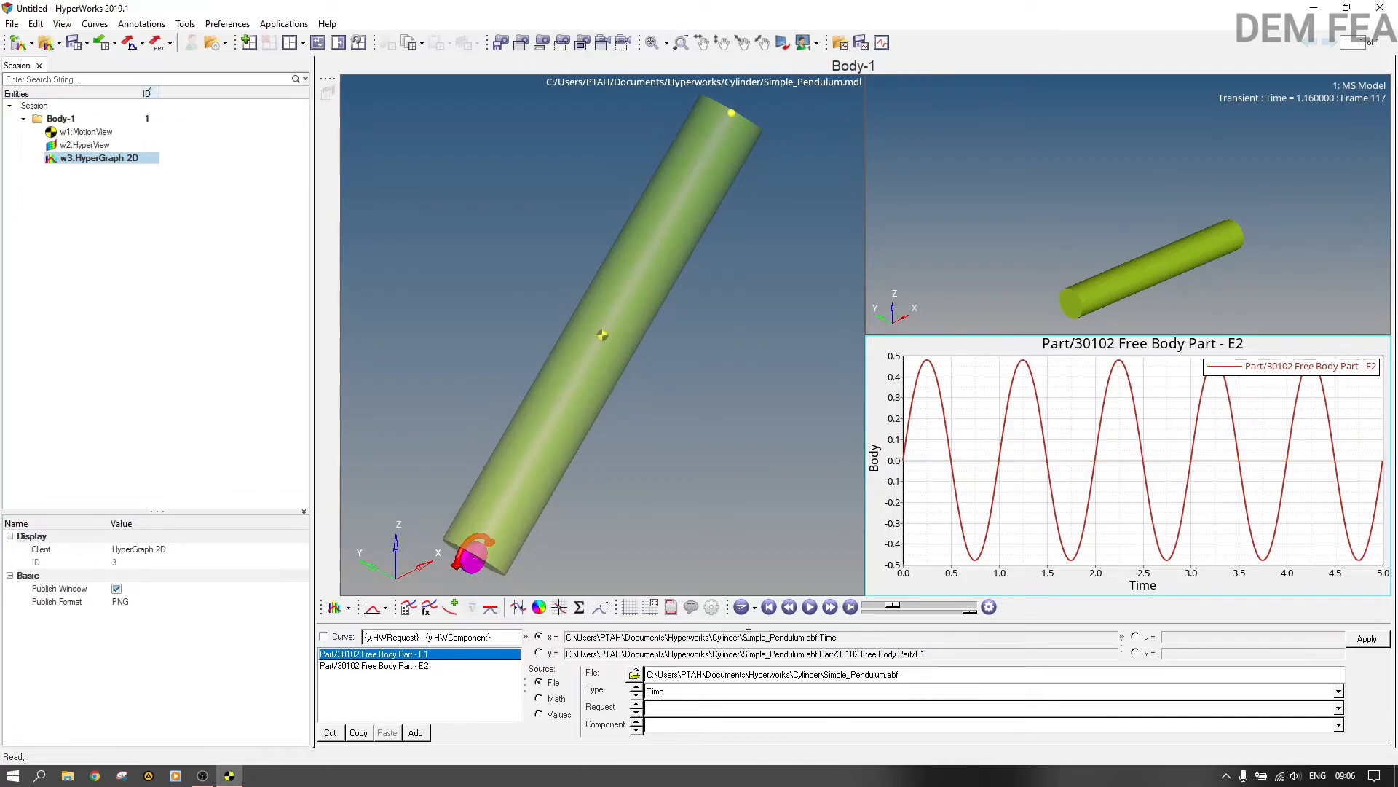
left_click(810, 606)
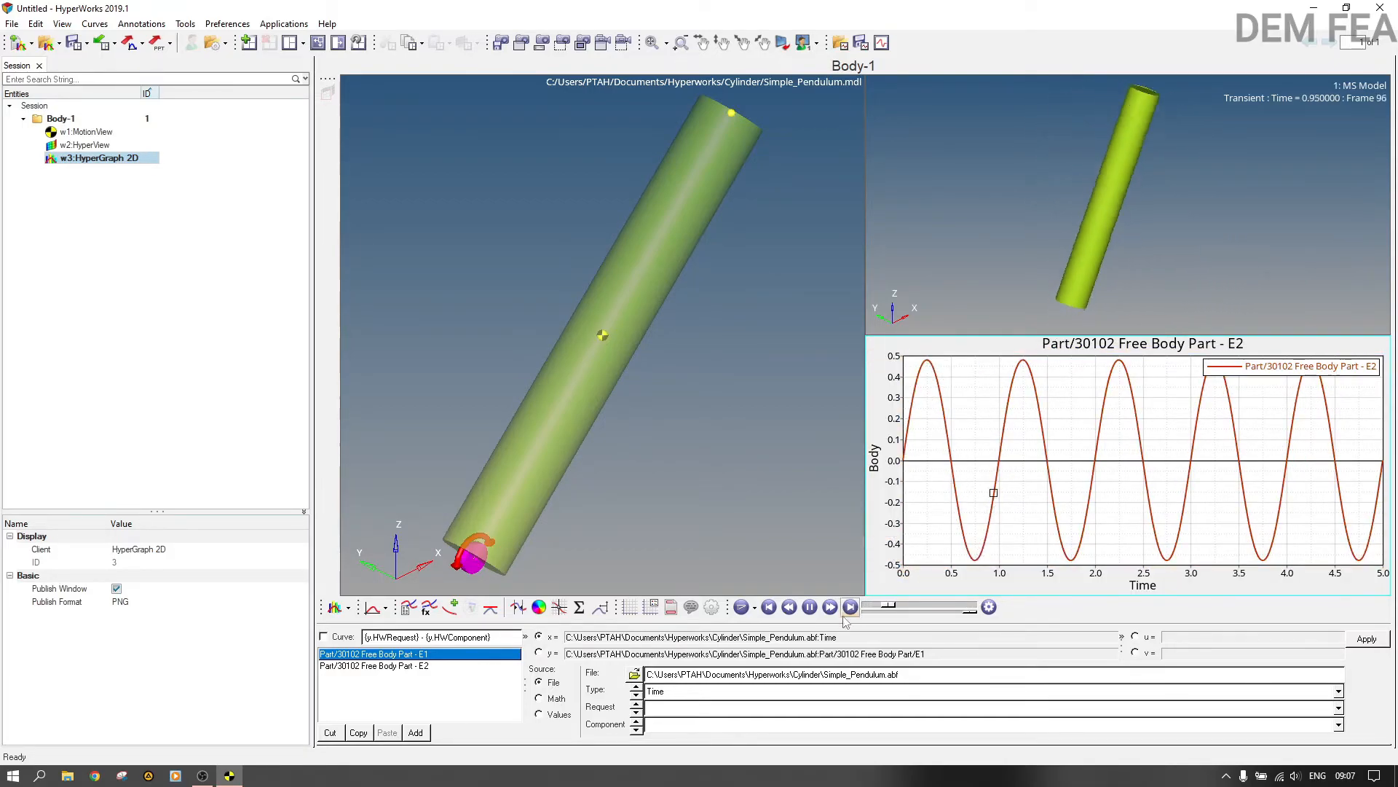
left_click(809, 606)
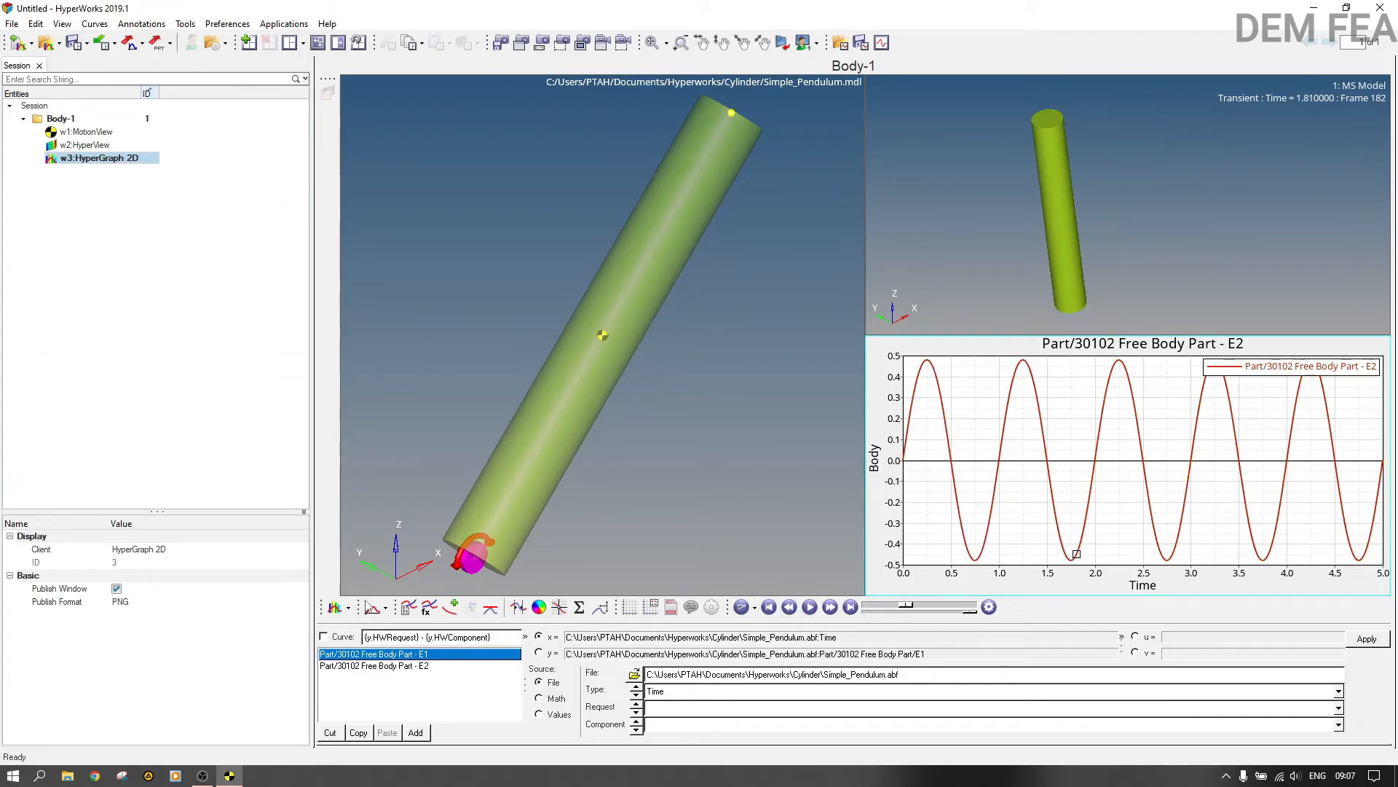
Step: Swap the bodies of Joint 0, setting Body 1 to Ground Body and Body 2 to Free Body Part
left_click(557, 327)
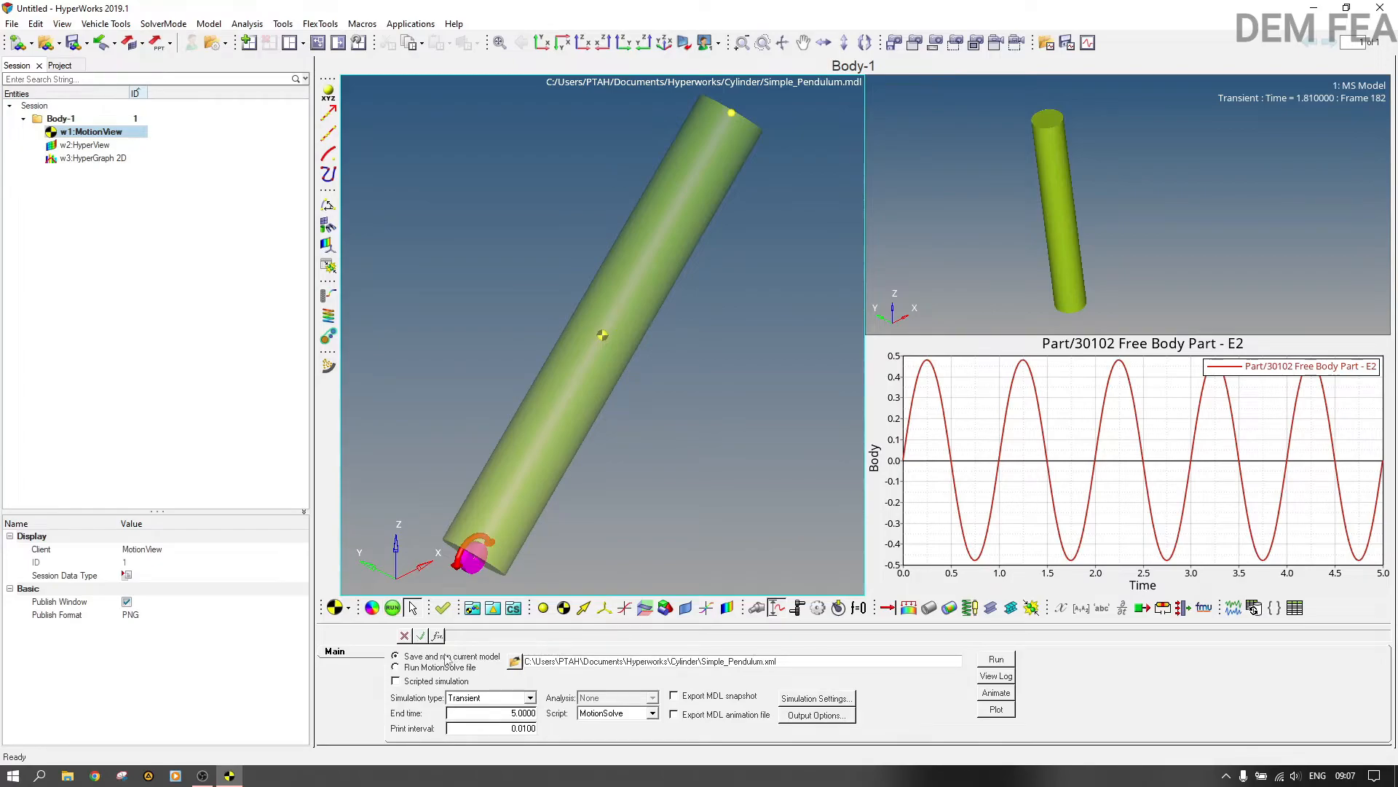
left_click(64, 66)
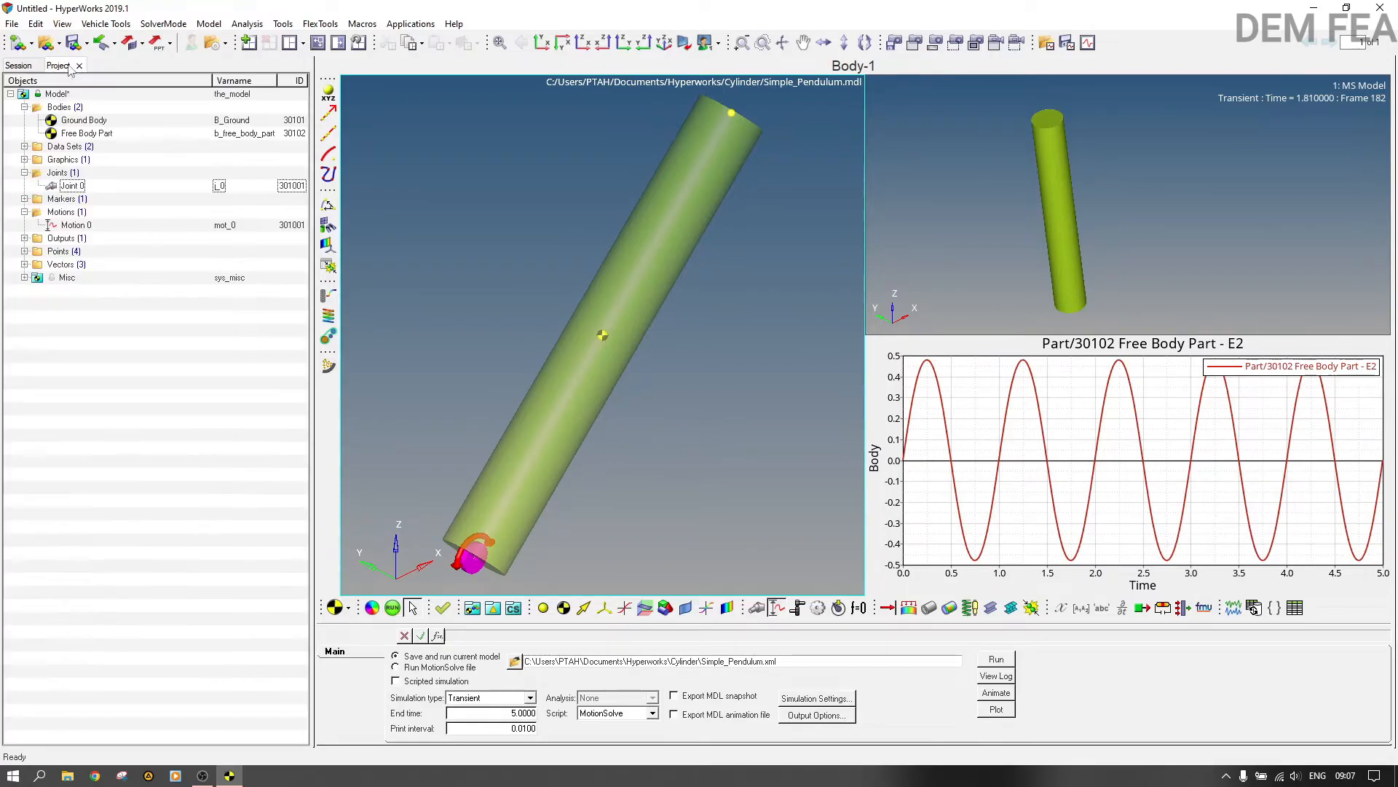
left_click(73, 189)
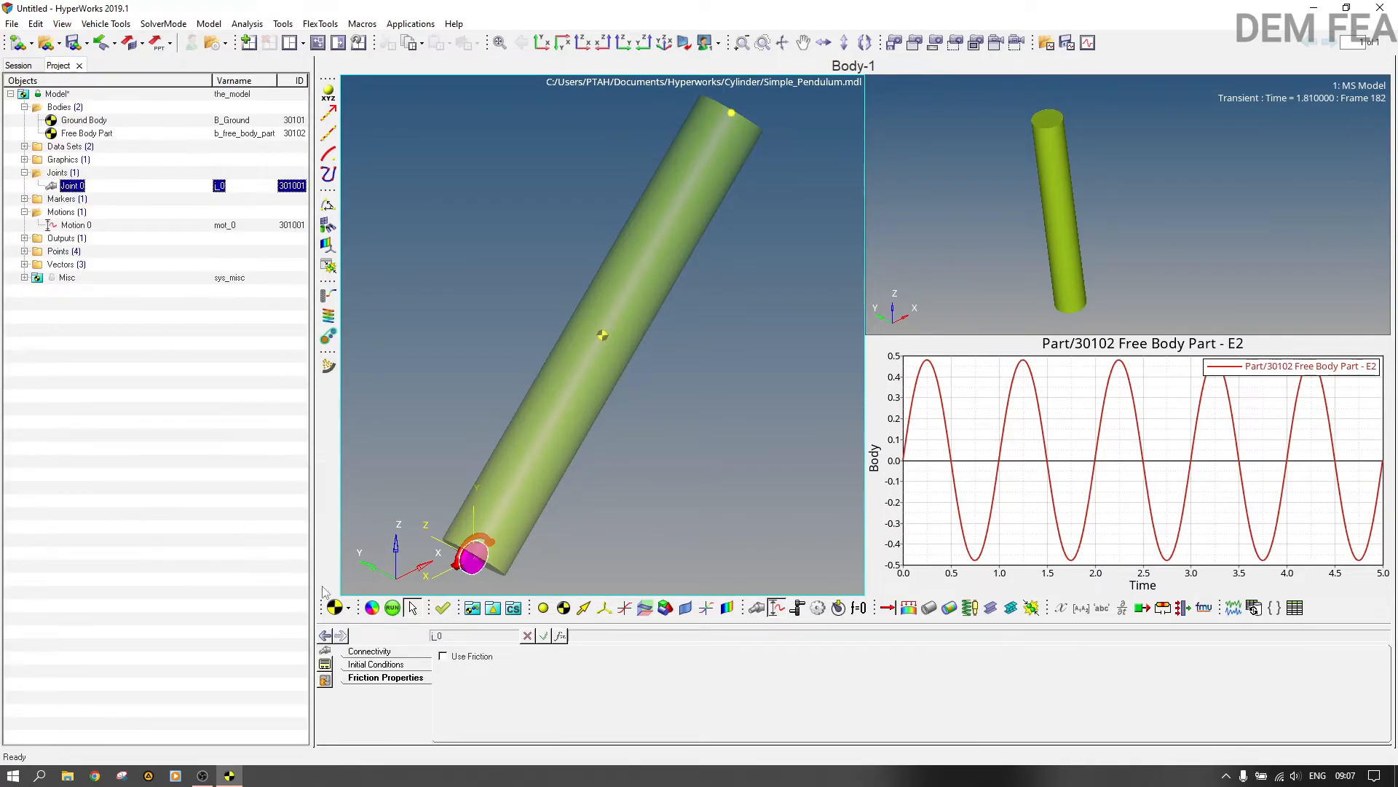
left_click(391, 652)
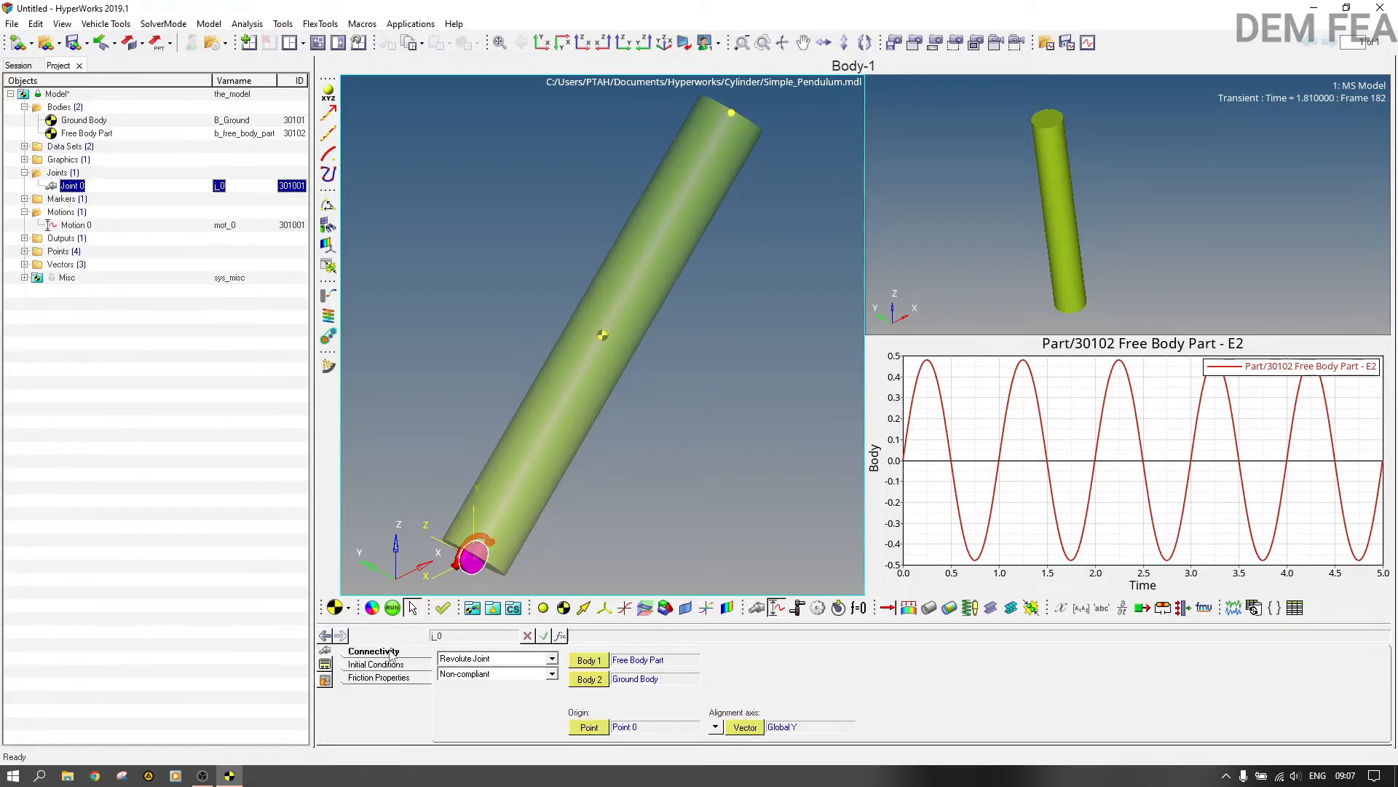
left_click(603, 664)
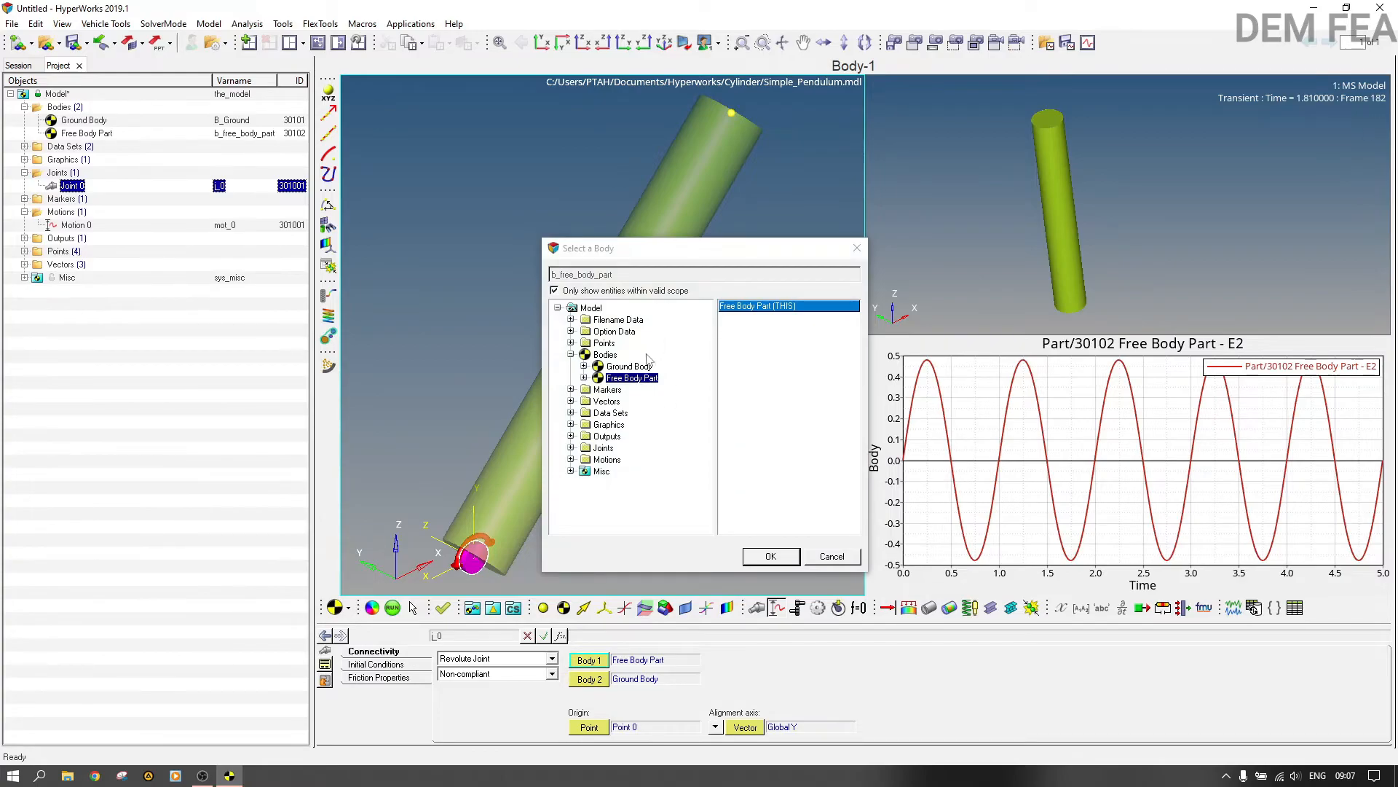
left_click(647, 366)
left_click(780, 558)
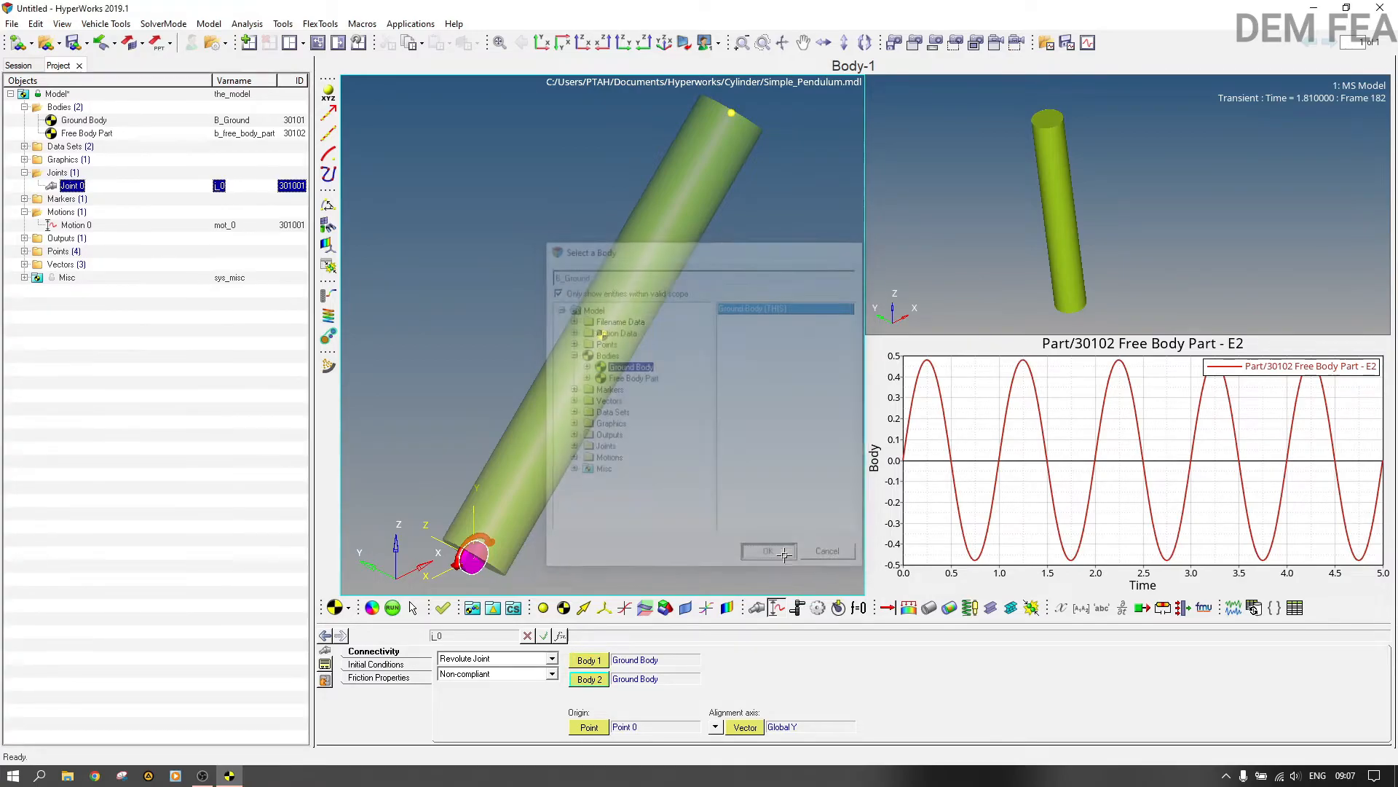
left_click(653, 380)
left_click(766, 555)
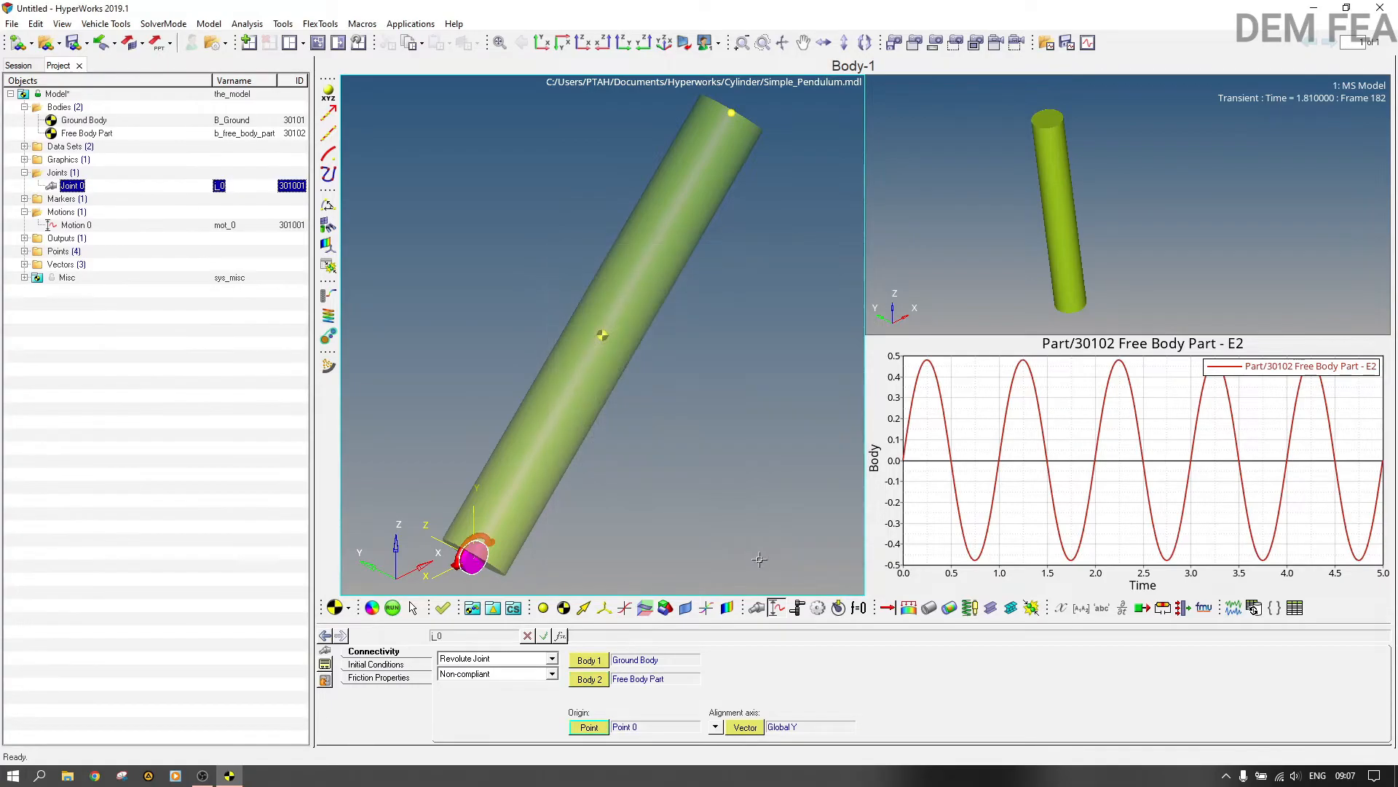
Step: Rerun the transient simulation with Joint 0's swapped bodies, and close the solver view and message log
left_click(403, 613)
left_click(996, 658)
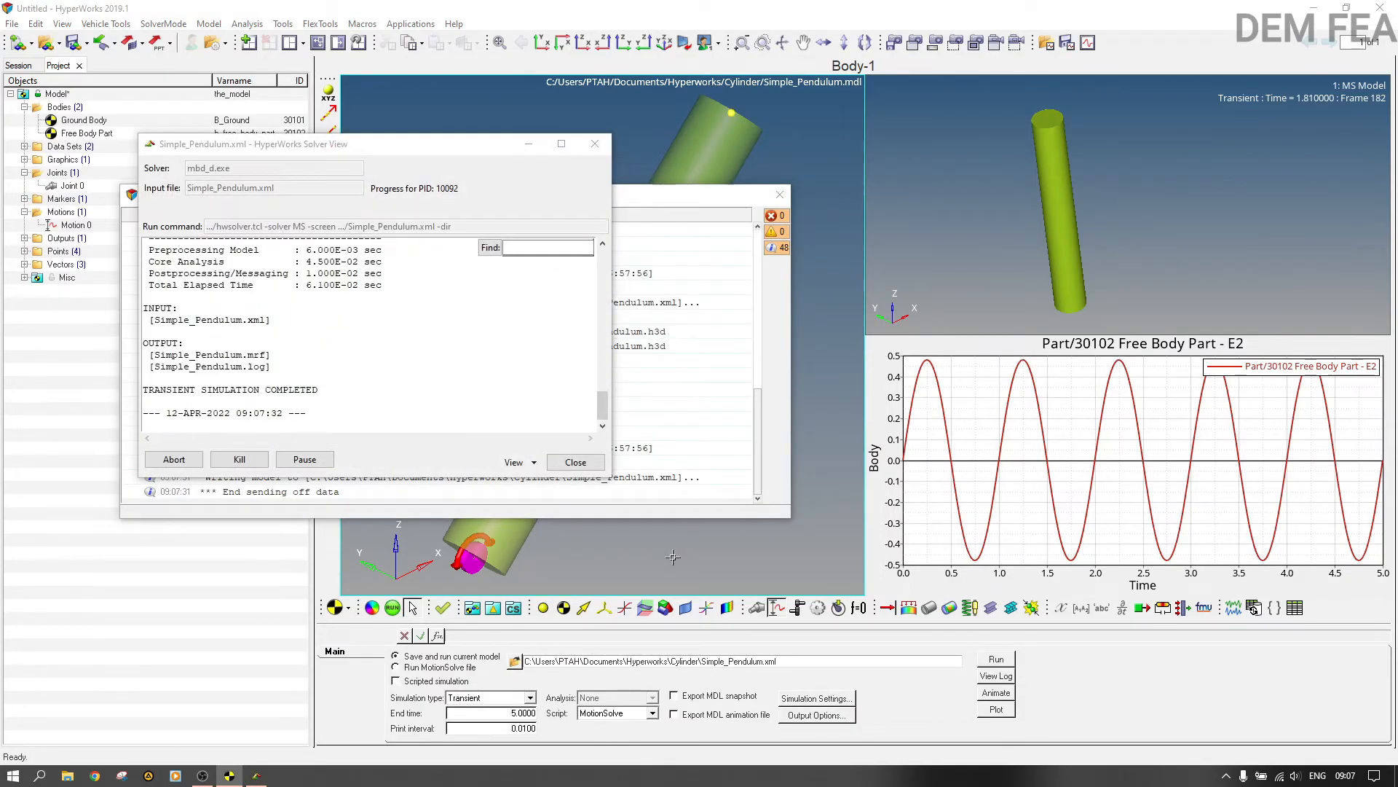
left_click(576, 461)
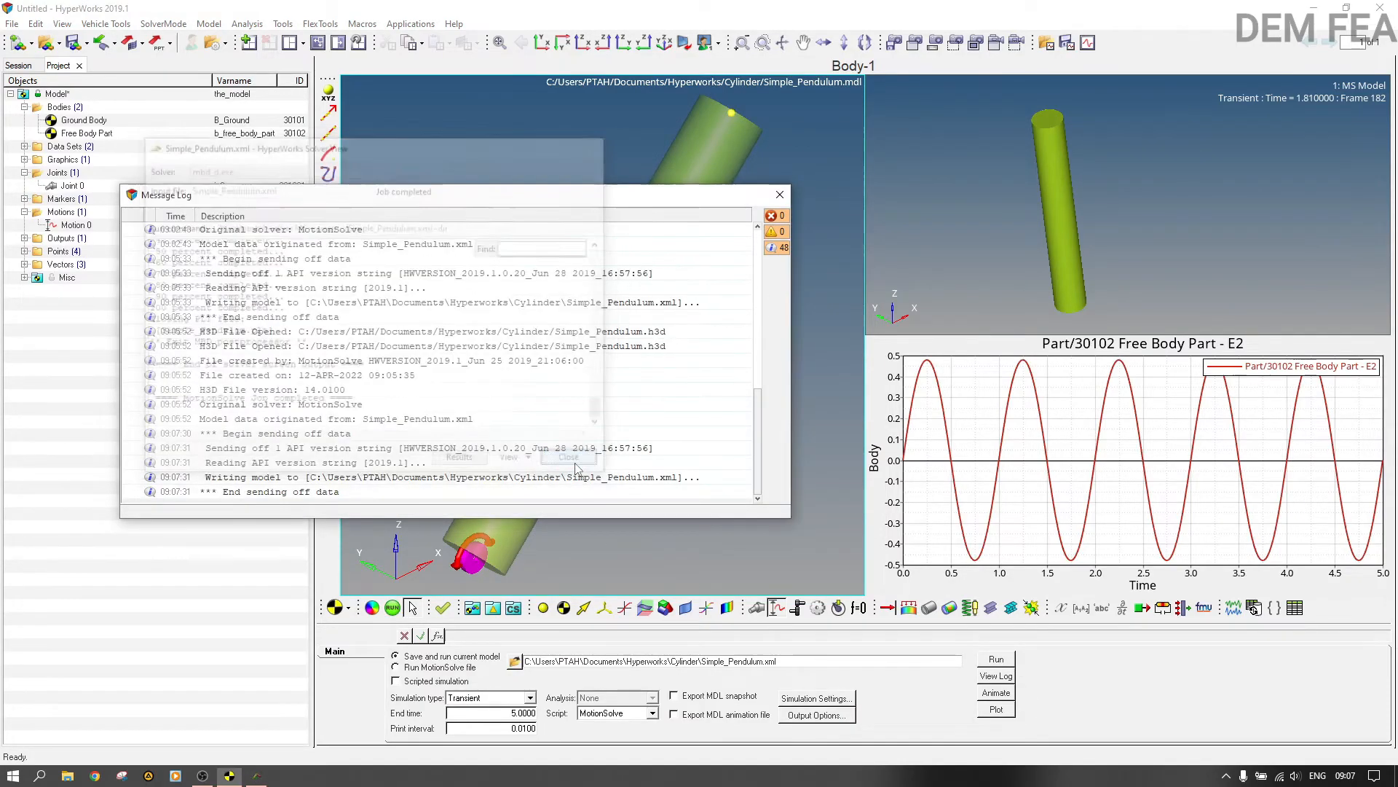
left_click(780, 193)
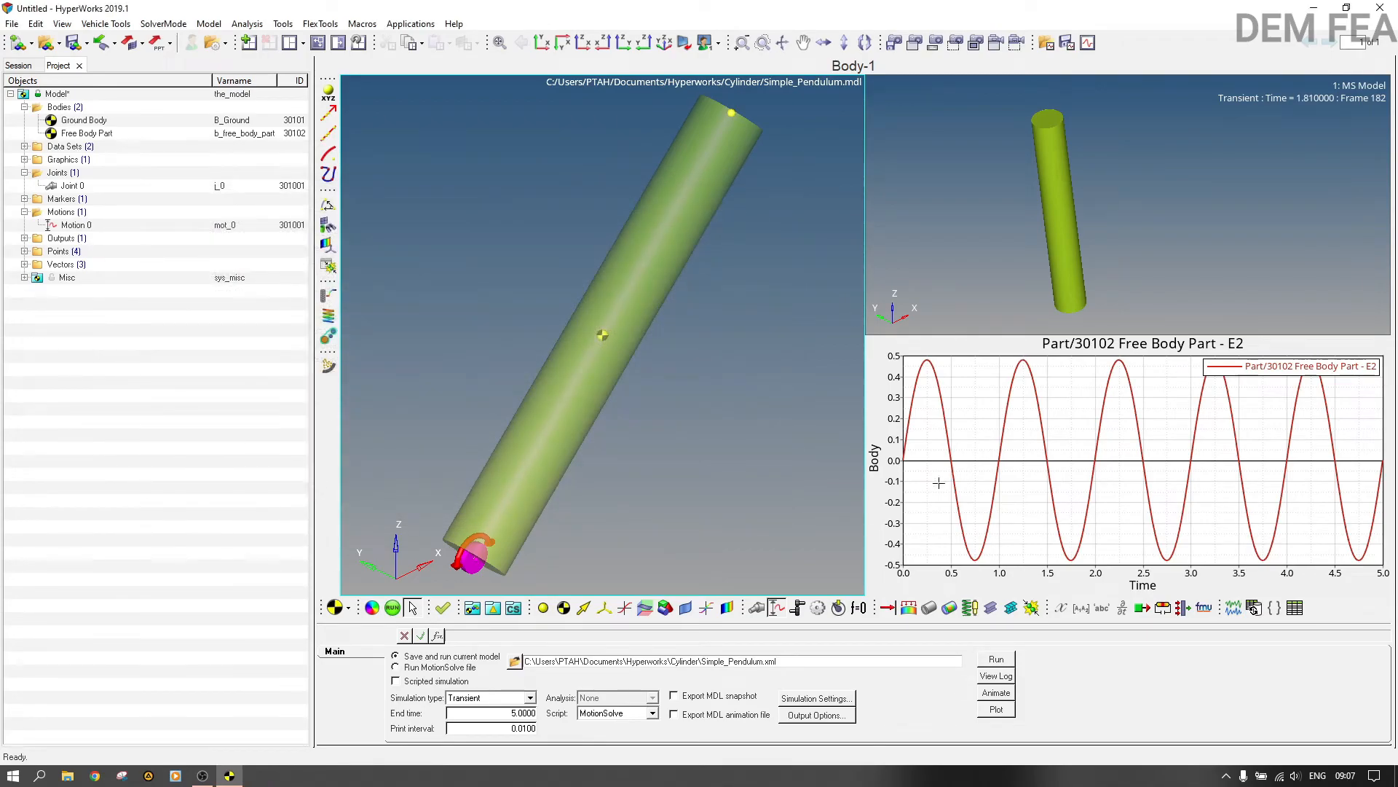
Step: Load the animation from the rerun with swapped joint bodies, and play and pause the pendulum's motion
left_click(1003, 695)
left_click(660, 439)
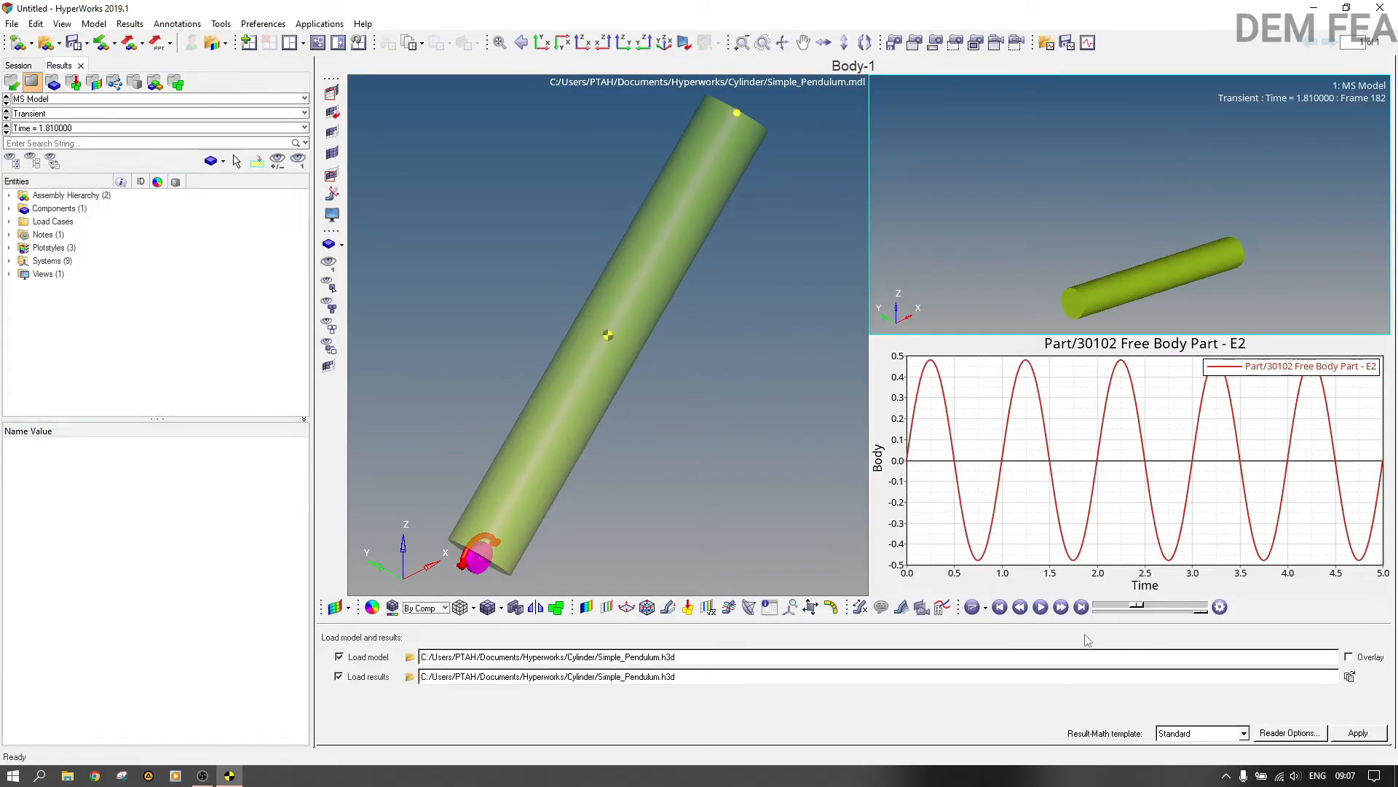
left_click(1040, 607)
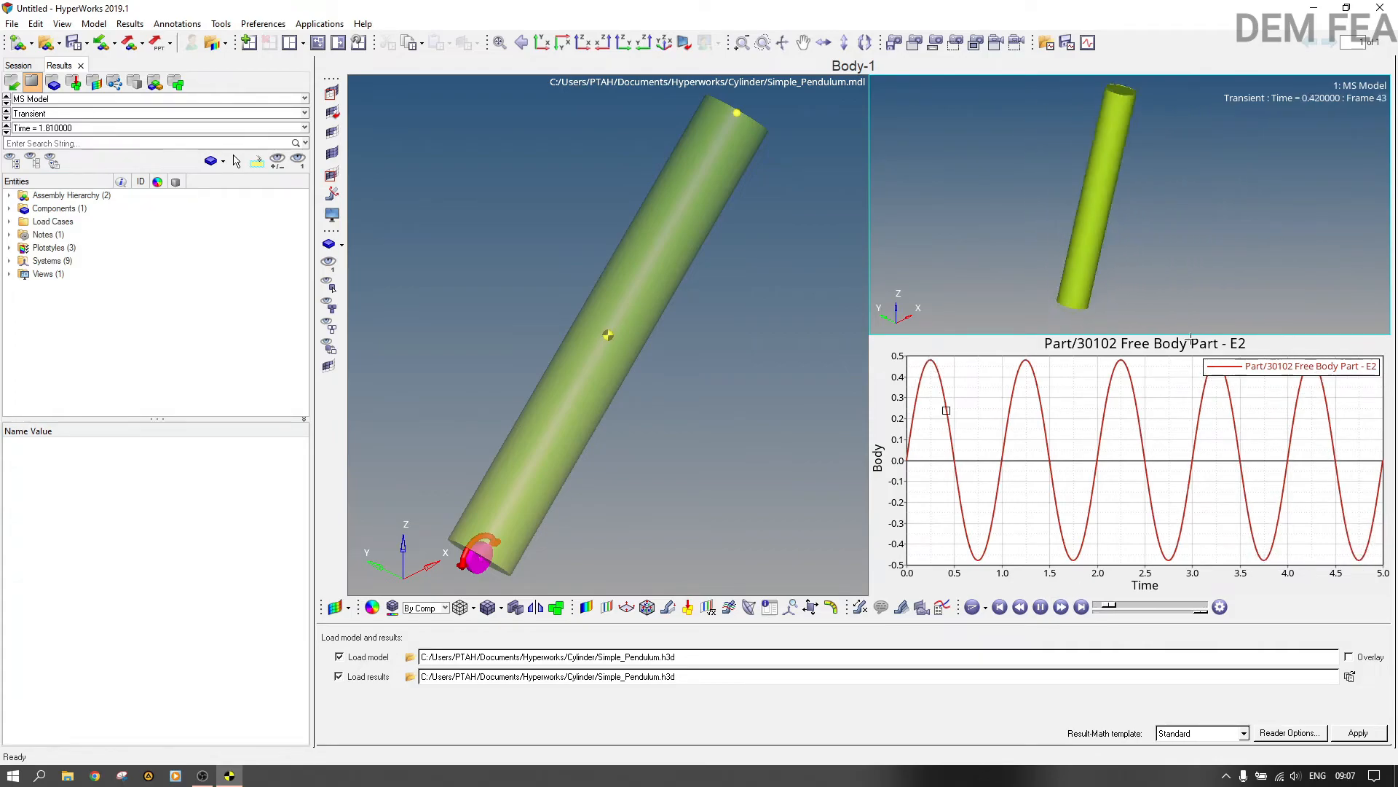
left_click(1040, 607)
Step: Add another plot window for the rerun results, and browse the Marker Displacement output on Free Body Part from the existing E2 plot
left_click(678, 353)
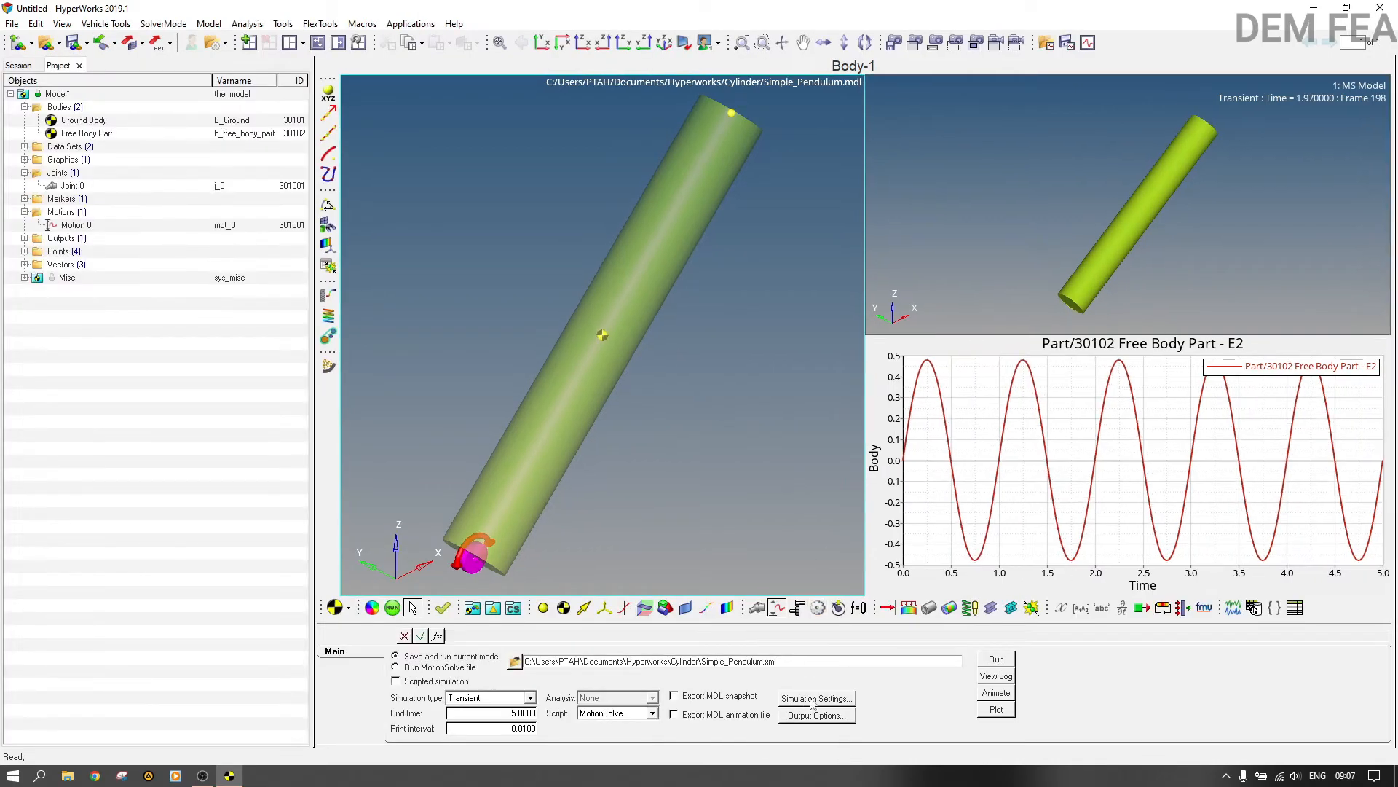
left_click(992, 711)
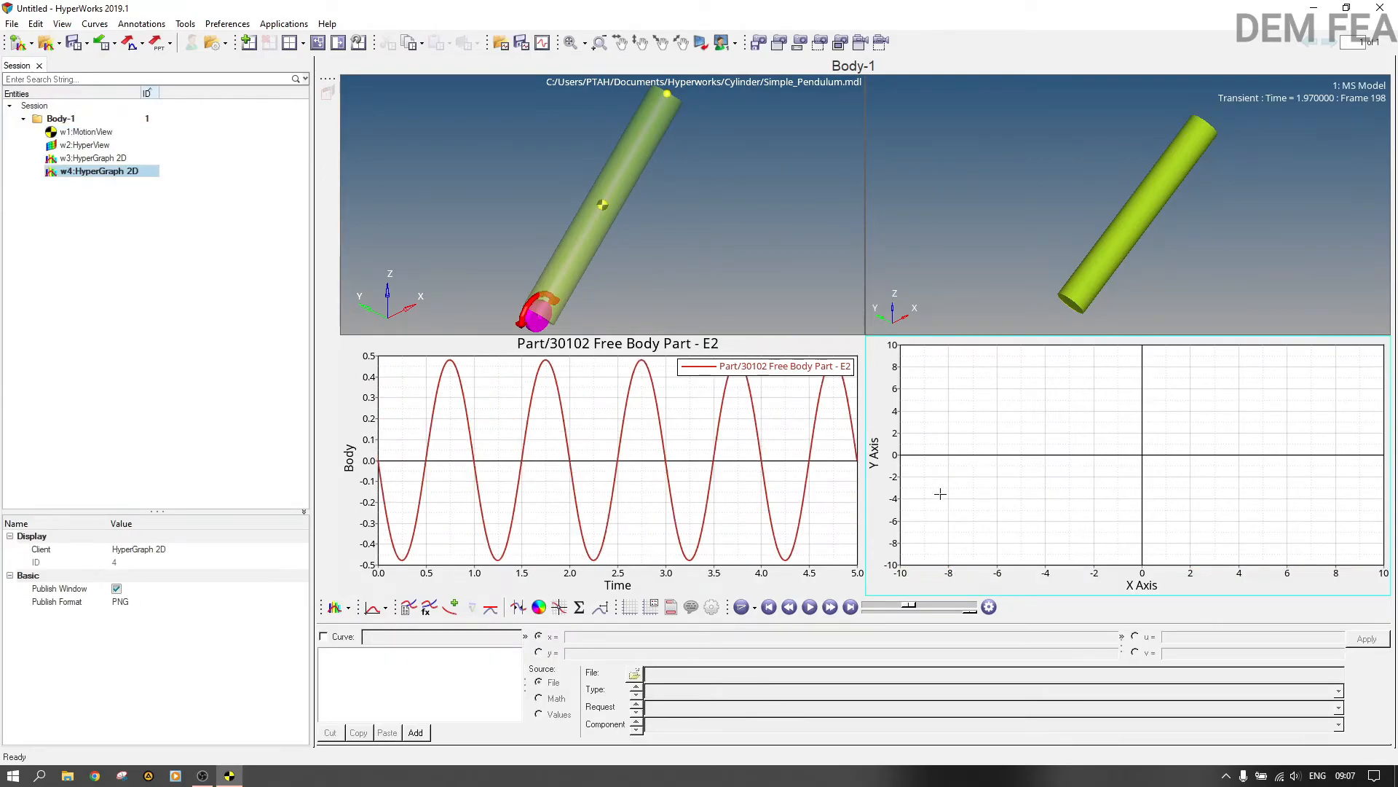
left_click(845, 582)
left_click(586, 686)
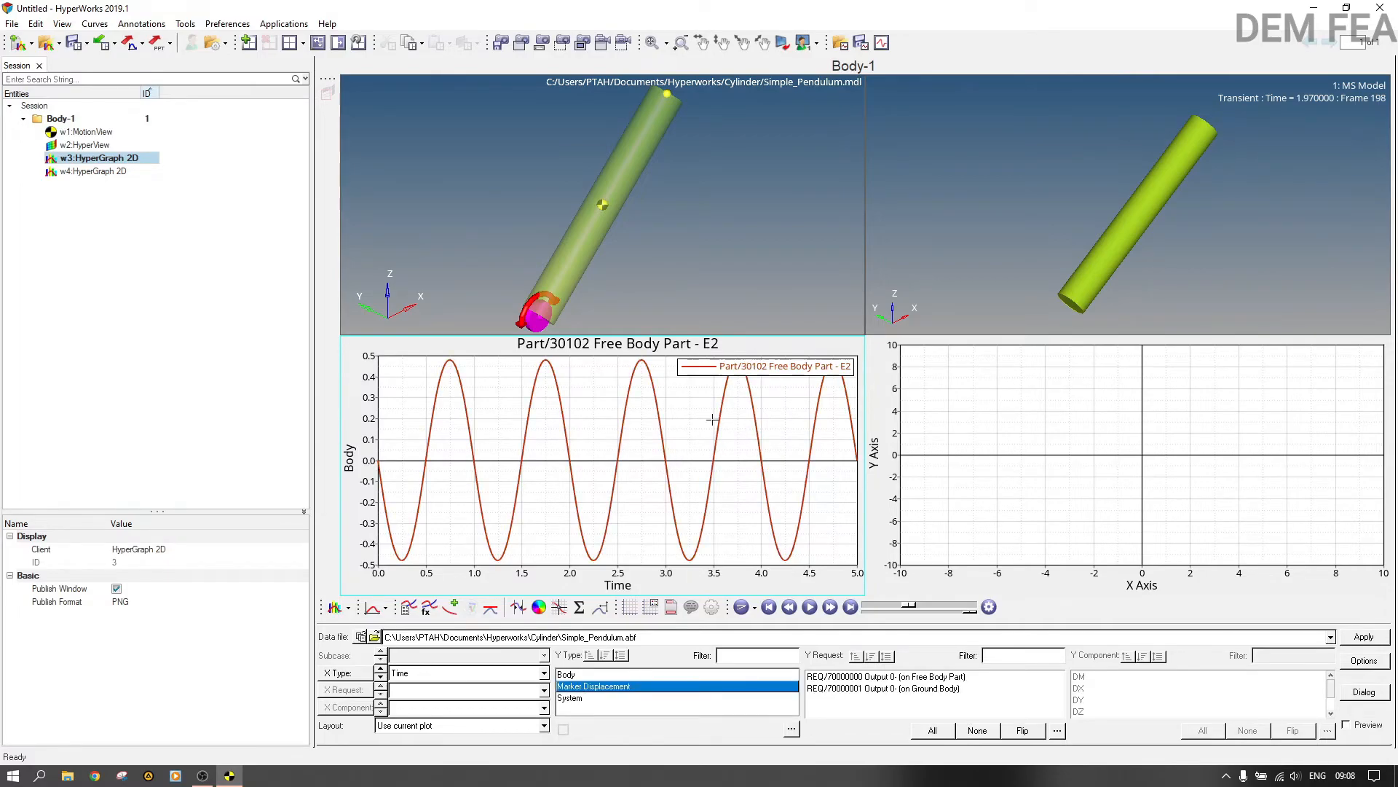
left_click(941, 677)
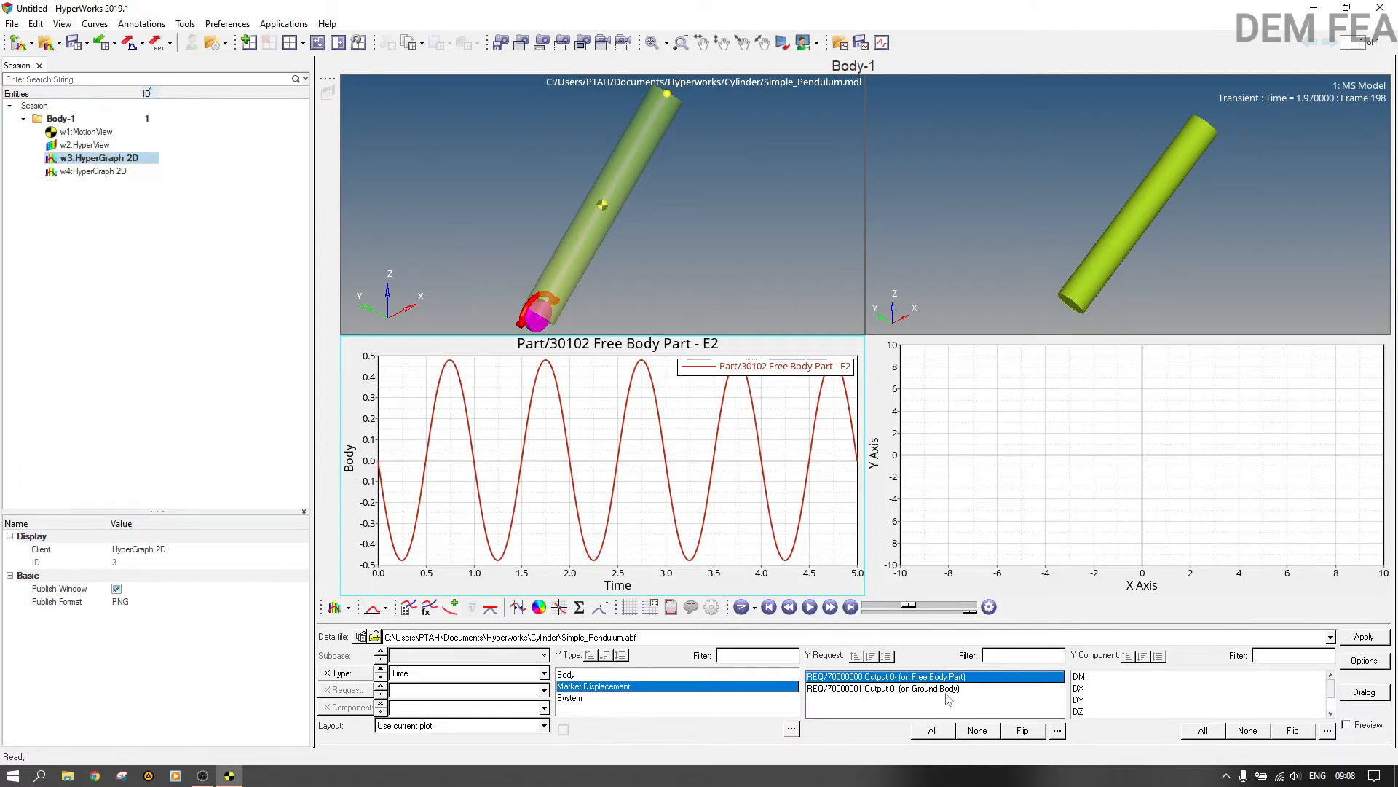
Step: Add the Body component E2 of Free Body Part against time to the existing E2 plot
left_click(567, 674)
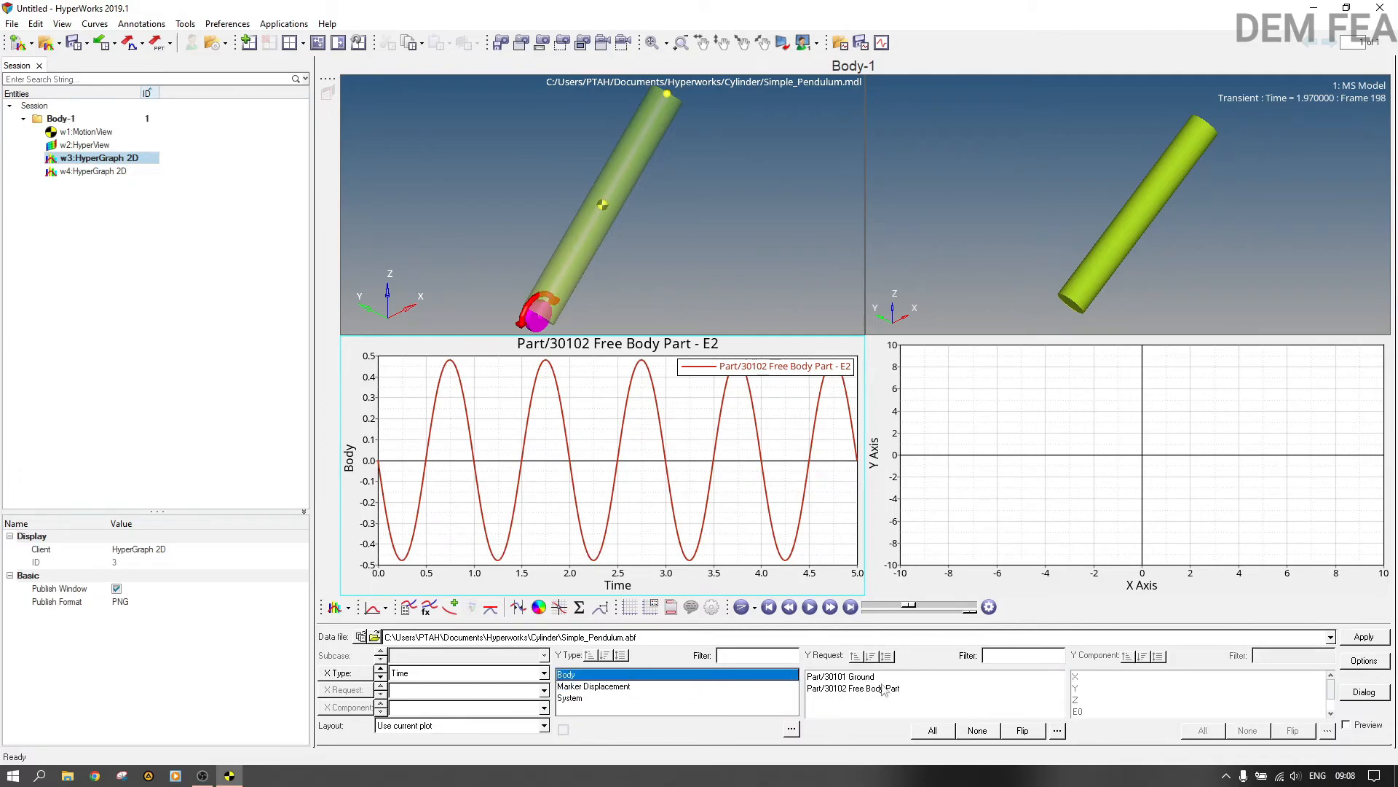
left_click(868, 690)
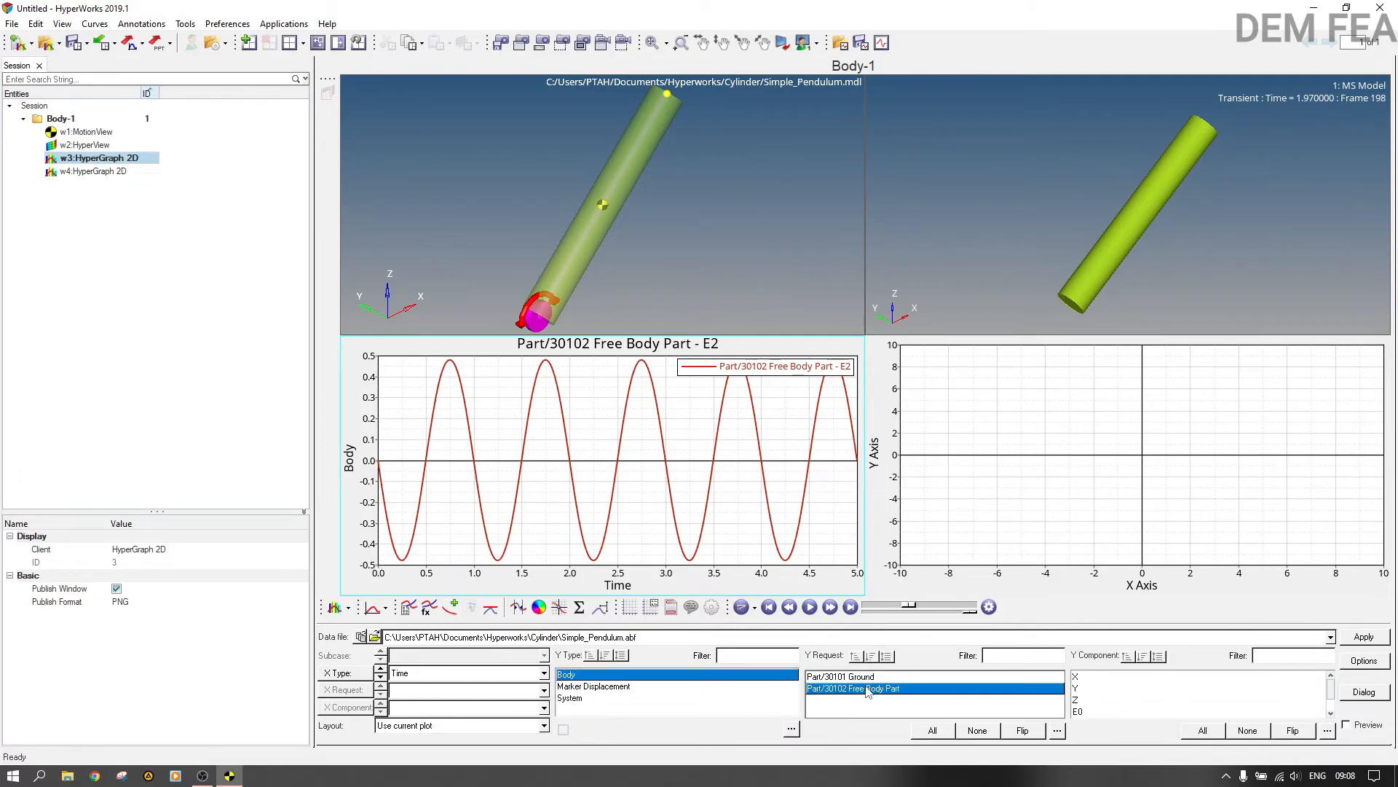
left_click(1087, 713)
scroll(1087, 713, "down", 1)
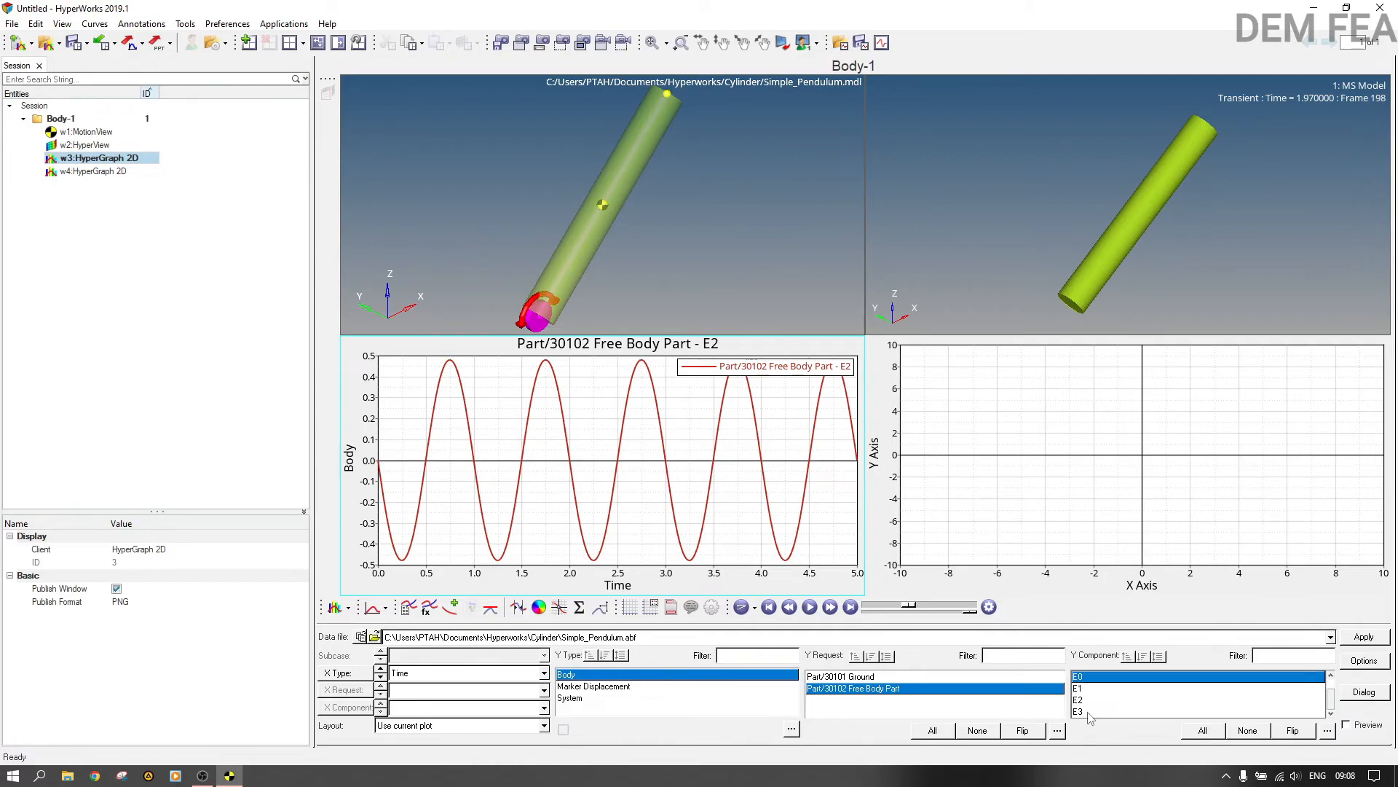
left_click(1088, 700)
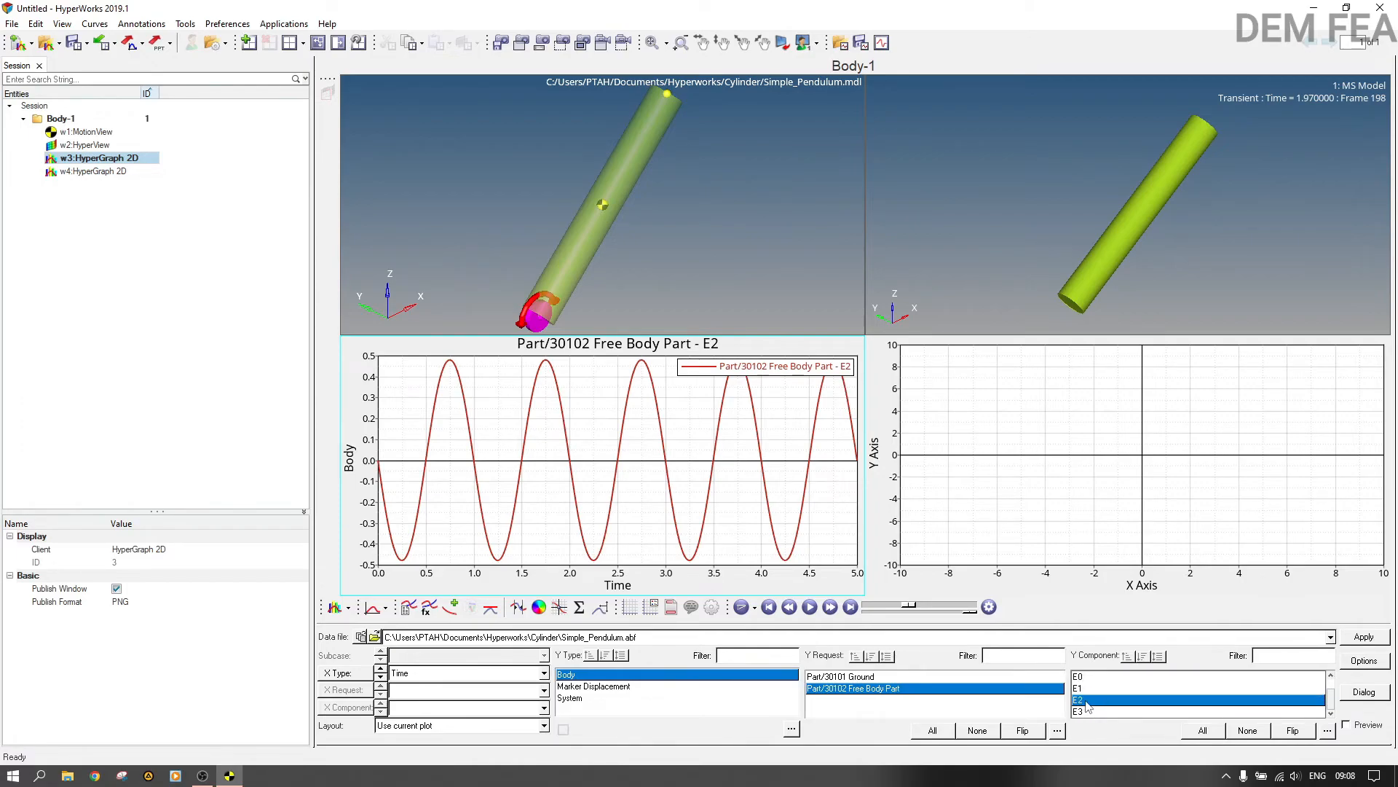
left_click(1349, 637)
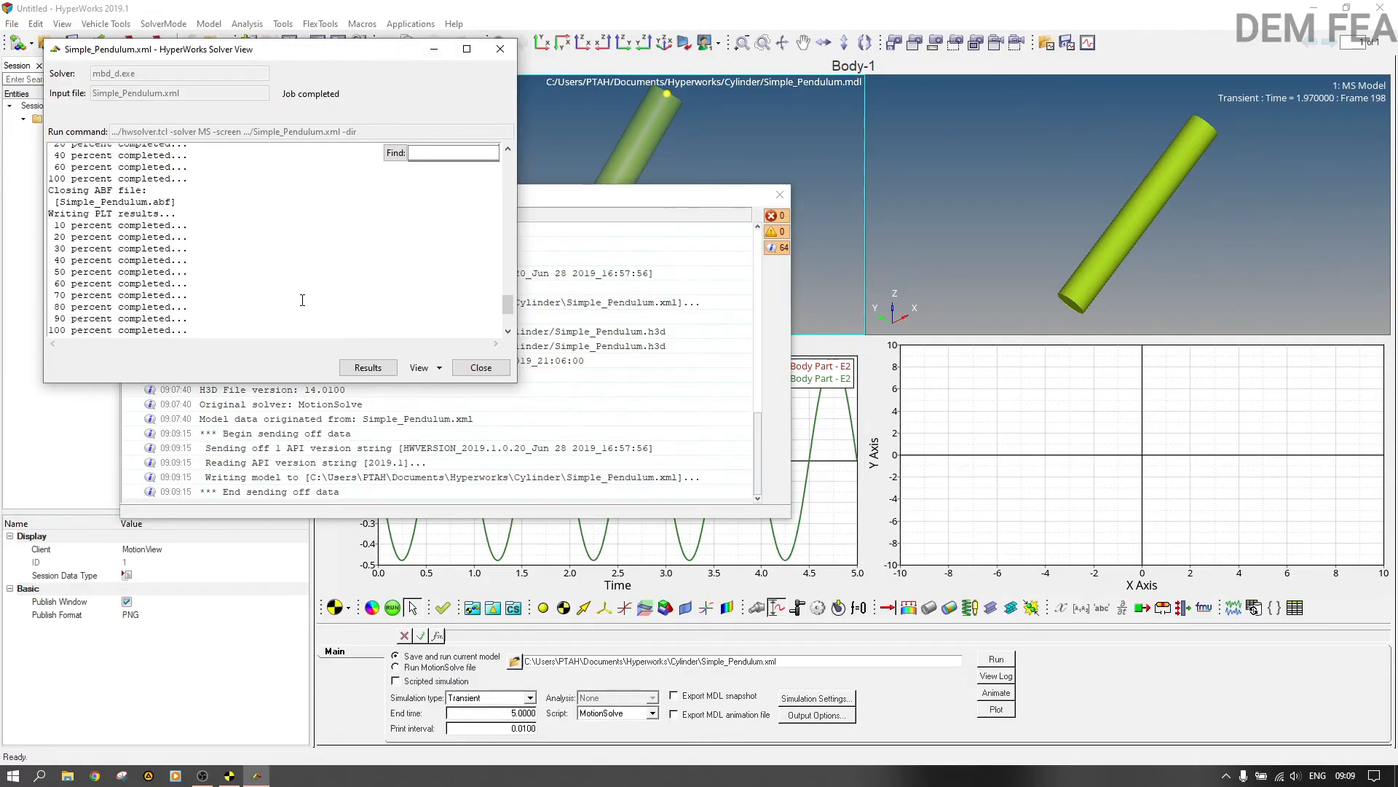
Step: Examine the solver log for the type of analysis performed, and close the solver view and message log
scroll(302, 300, "up", 10)
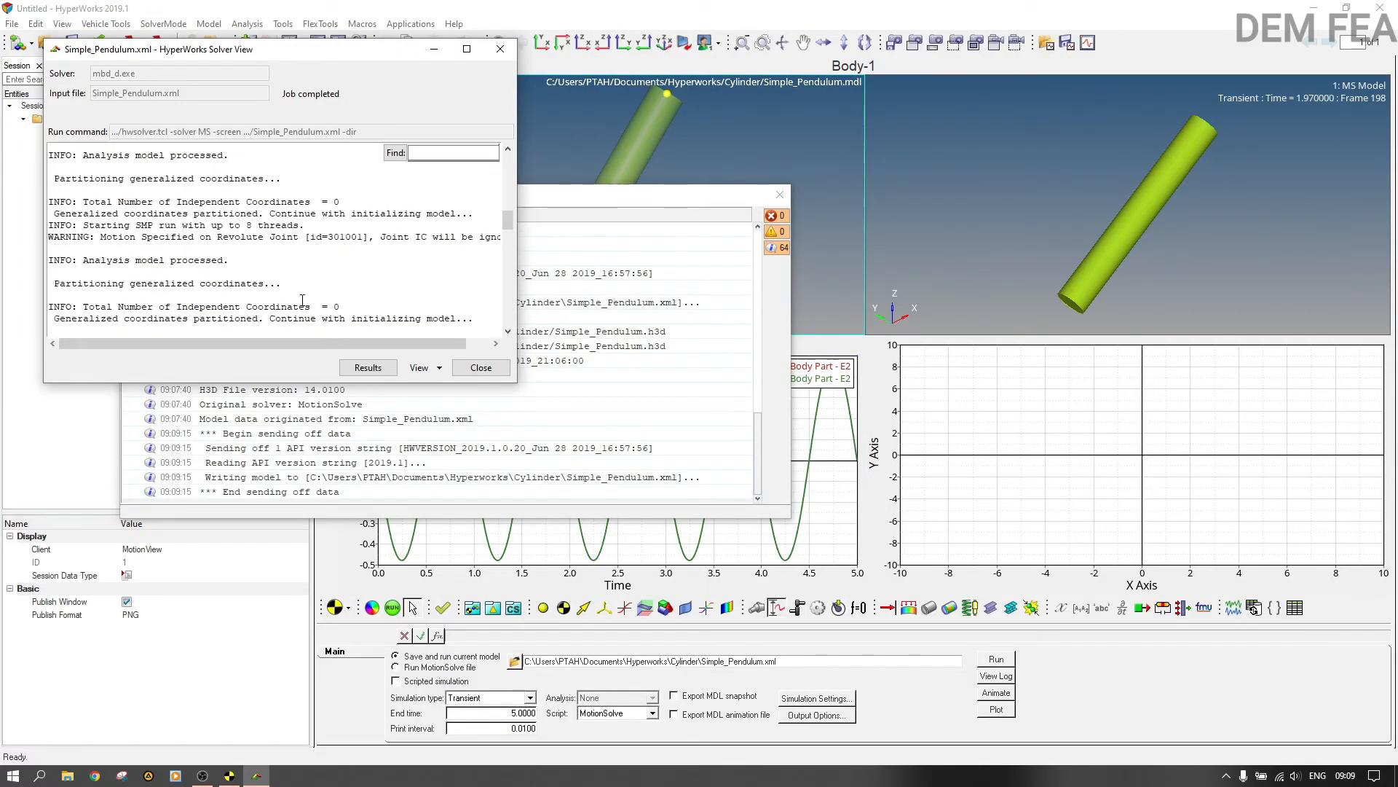
scroll(302, 300, "up", 8)
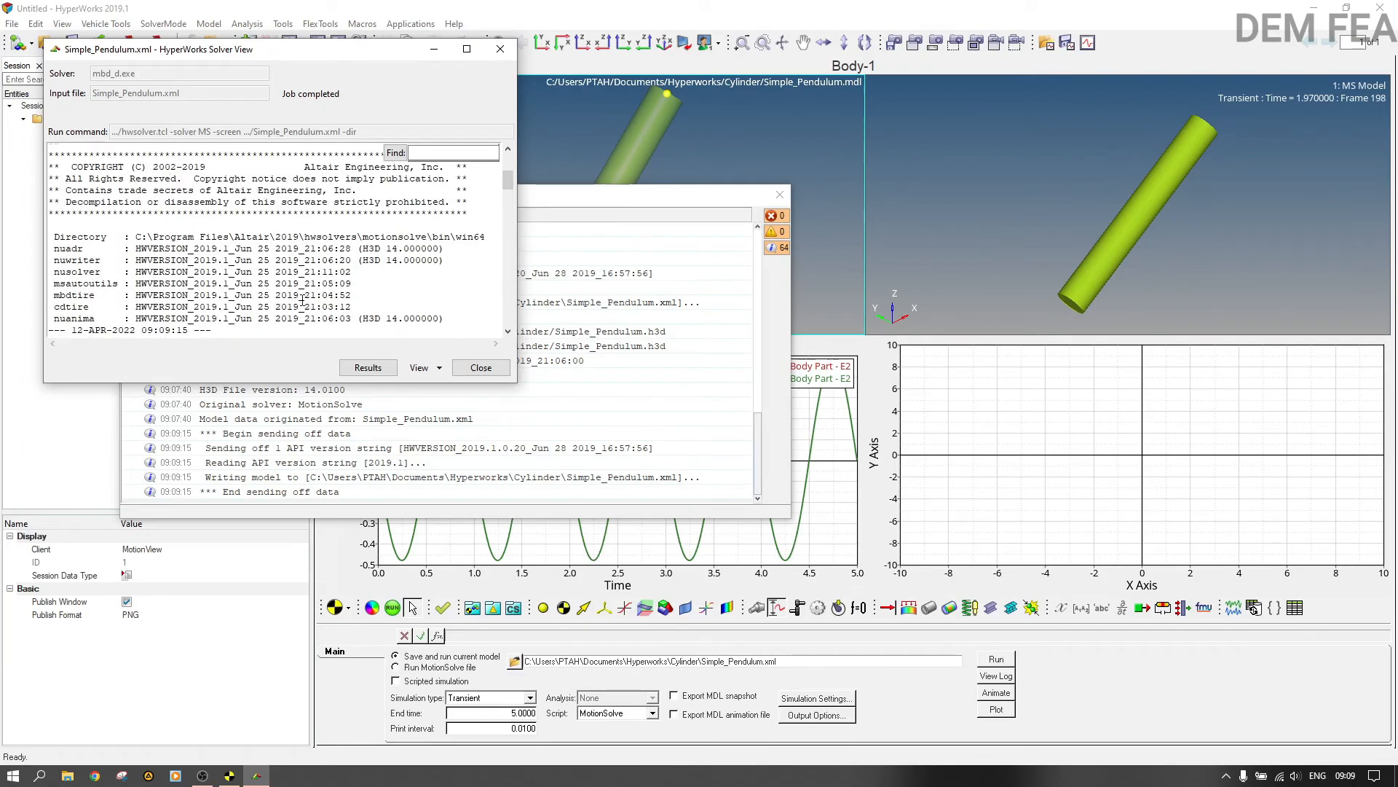
scroll(302, 312, "down", 4)
scroll(302, 312, "down", 3)
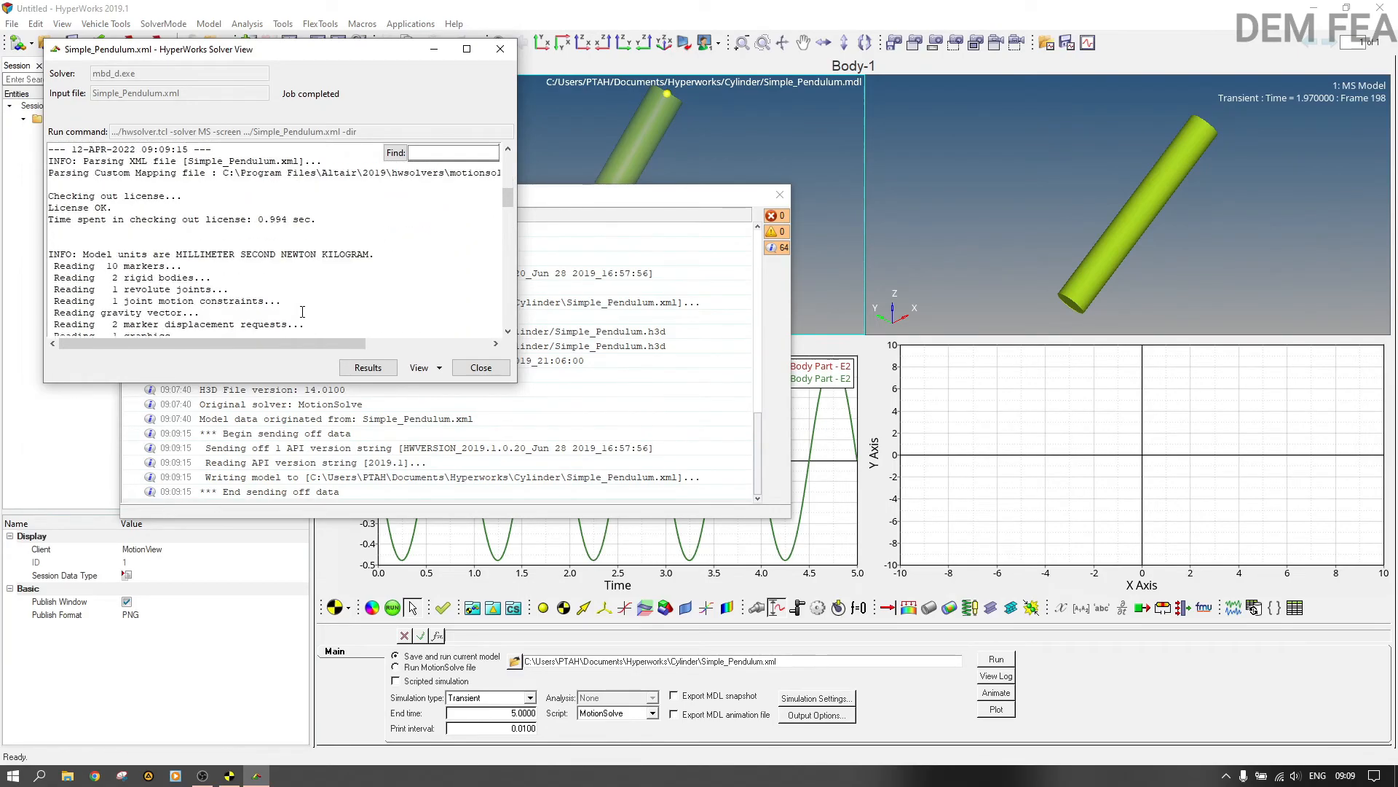
scroll(302, 312, "down", 10)
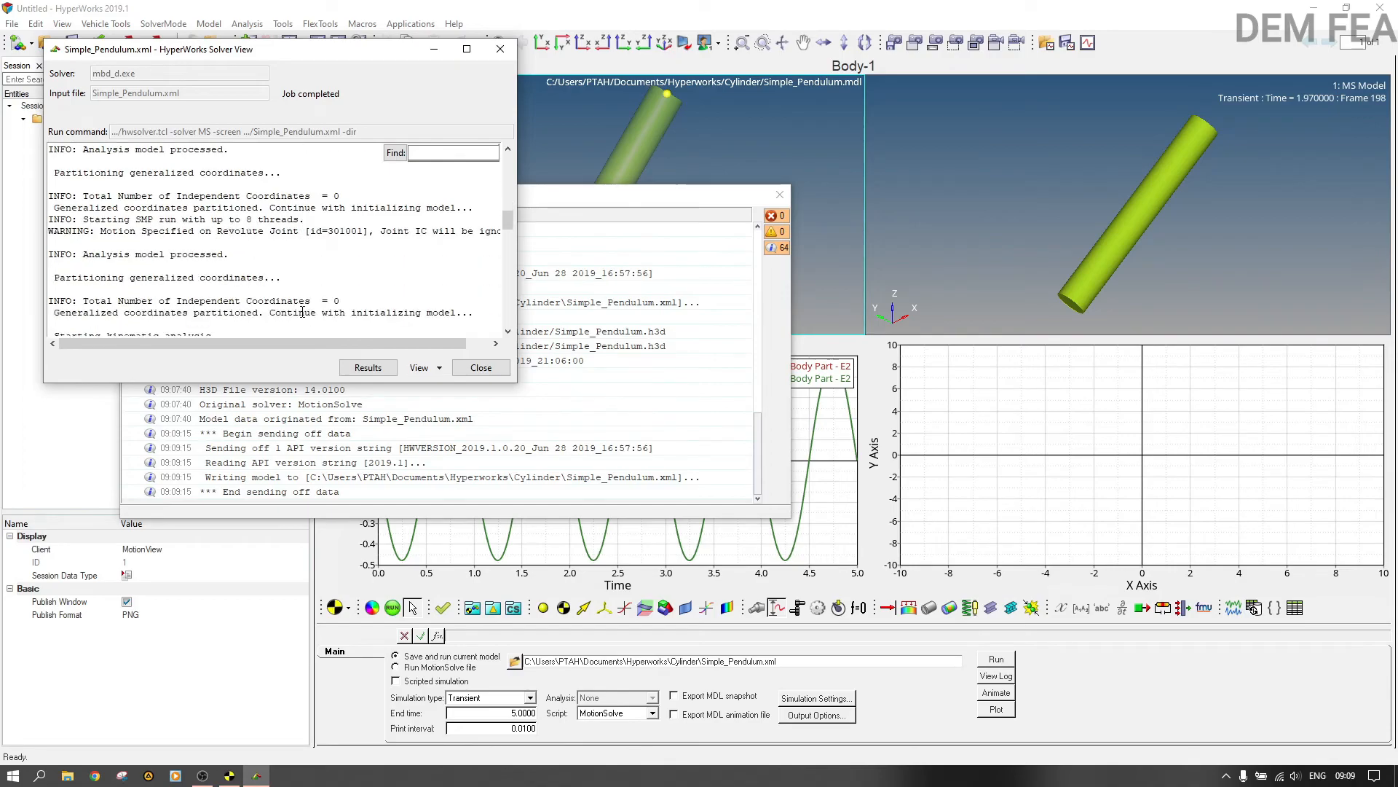
scroll(302, 312, "down", 2)
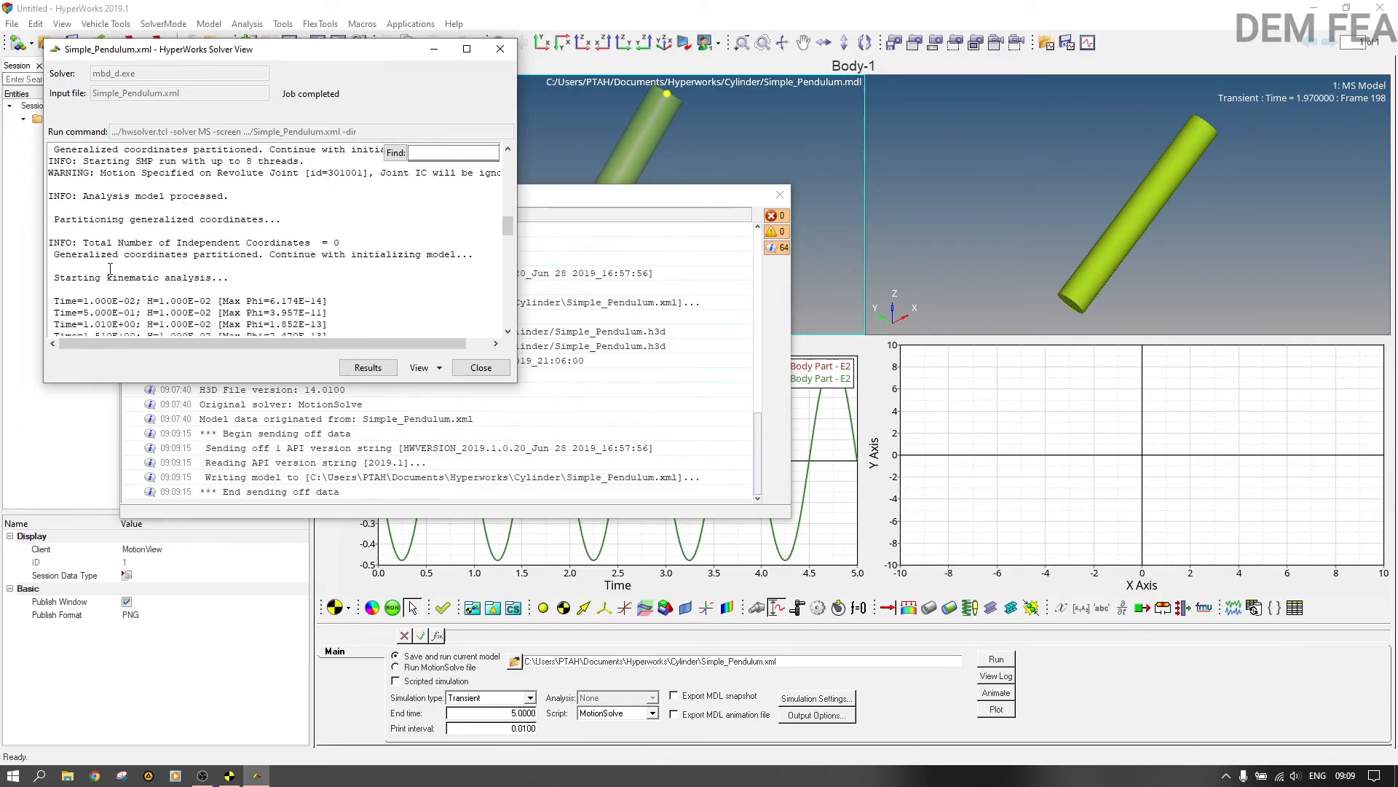
left_click_drag(54, 277, 231, 278)
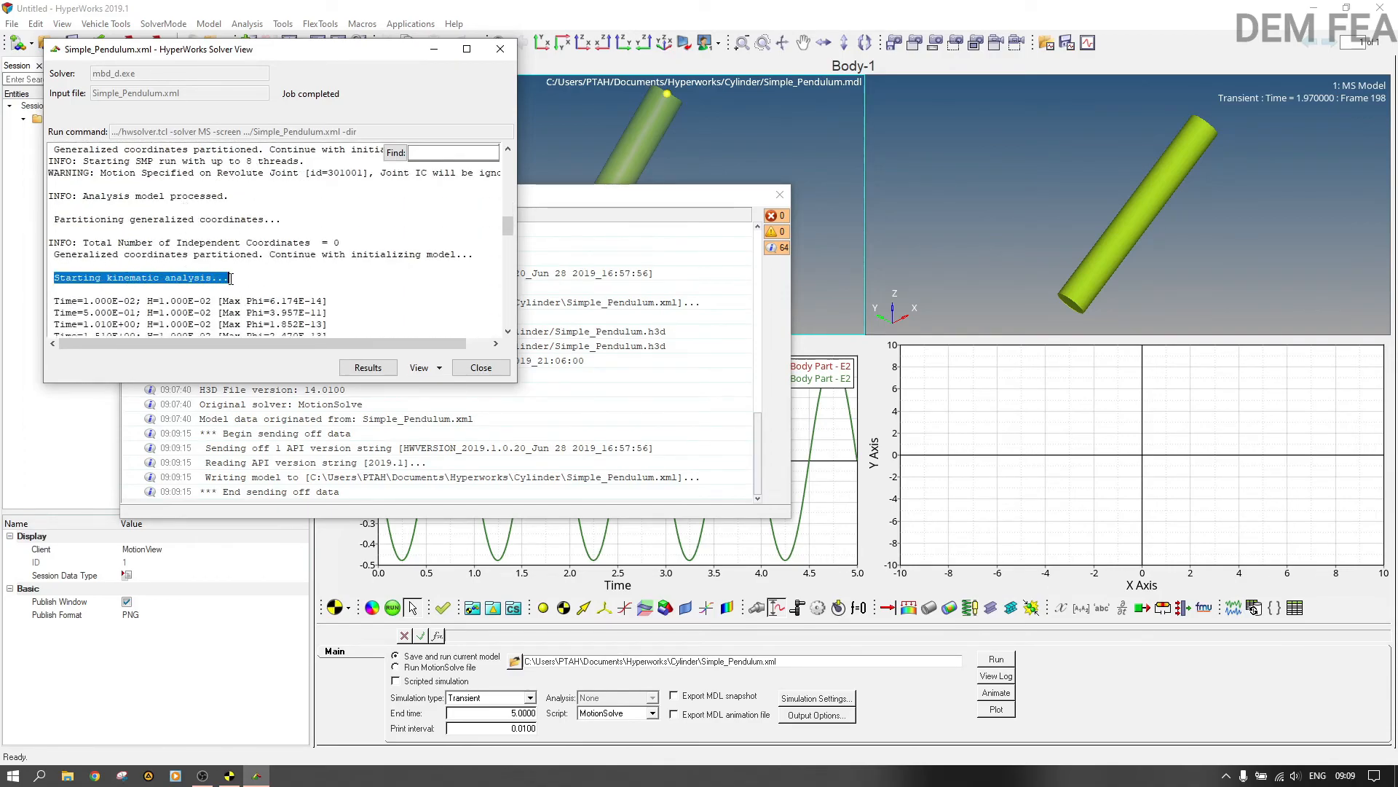
left_click(415, 280)
left_click(500, 49)
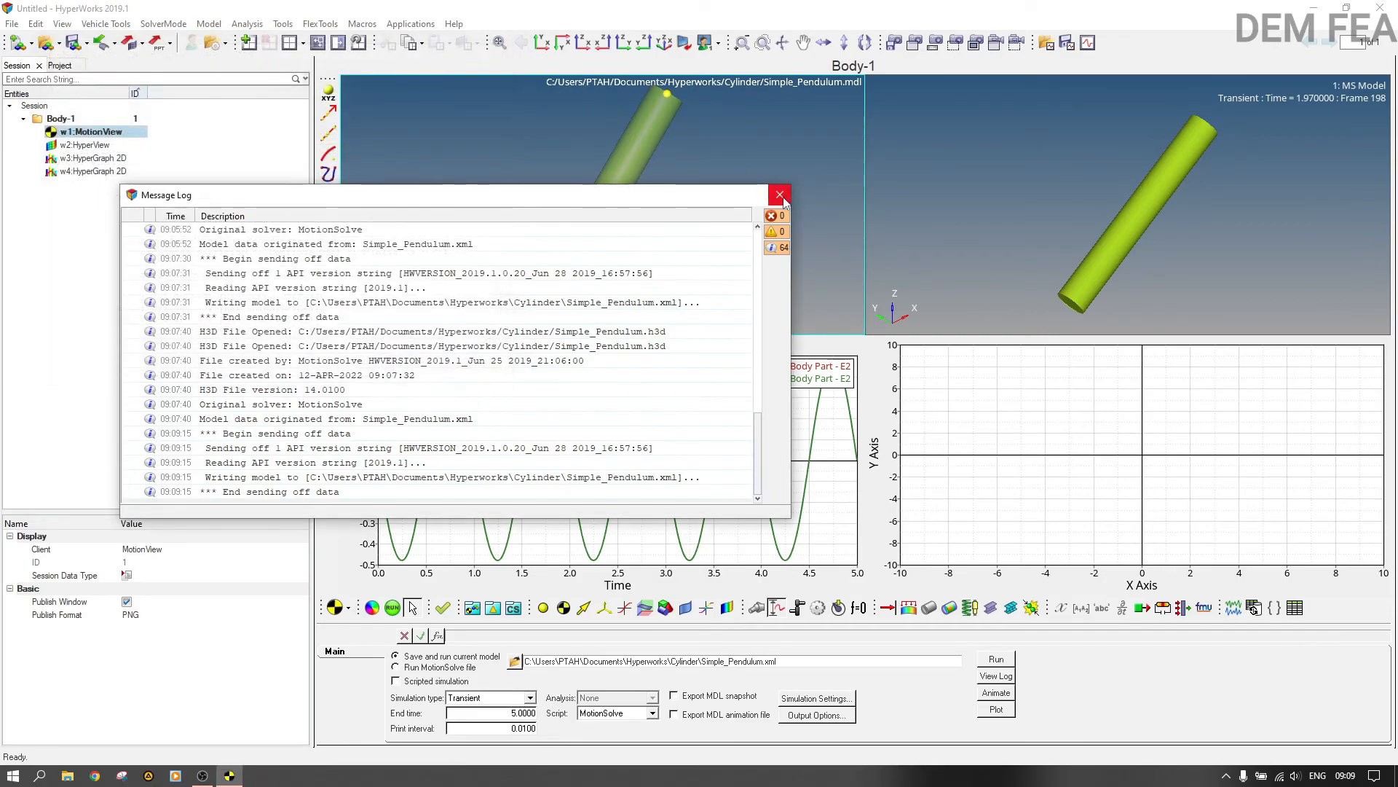
left_click(780, 195)
Step: Reactivate the MotionView model window and save the pendulum model
left_click(993, 384)
left_click(102, 172)
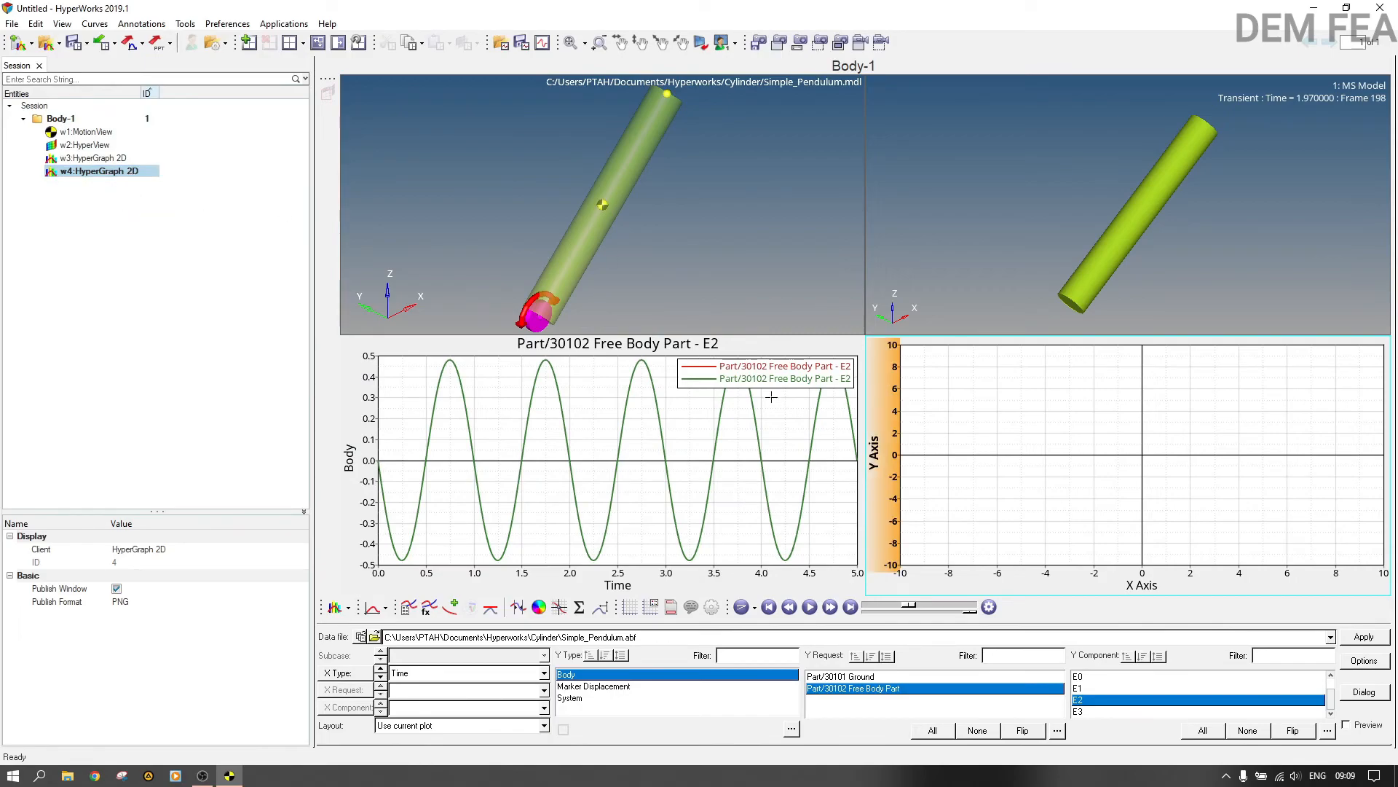
left_click(593, 255)
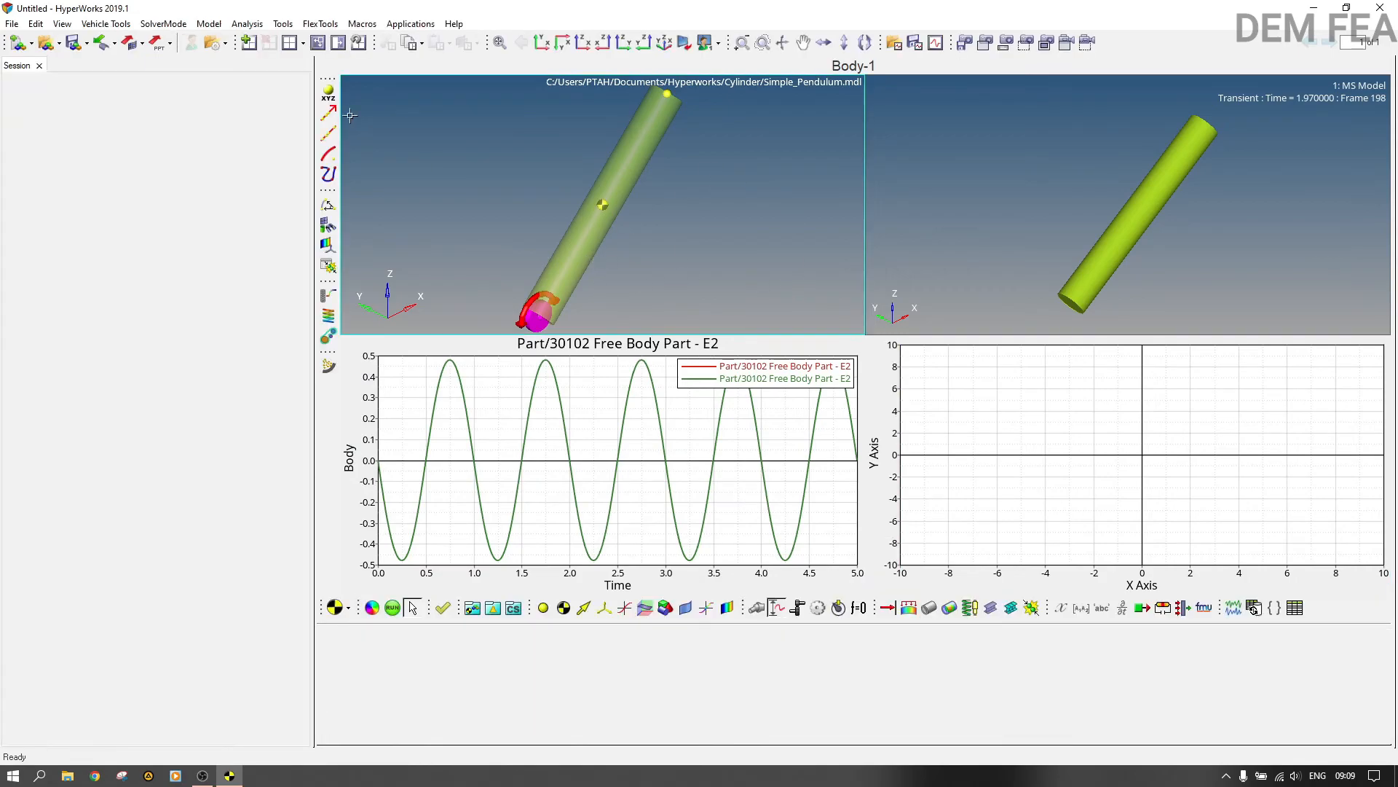
left_click(12, 24)
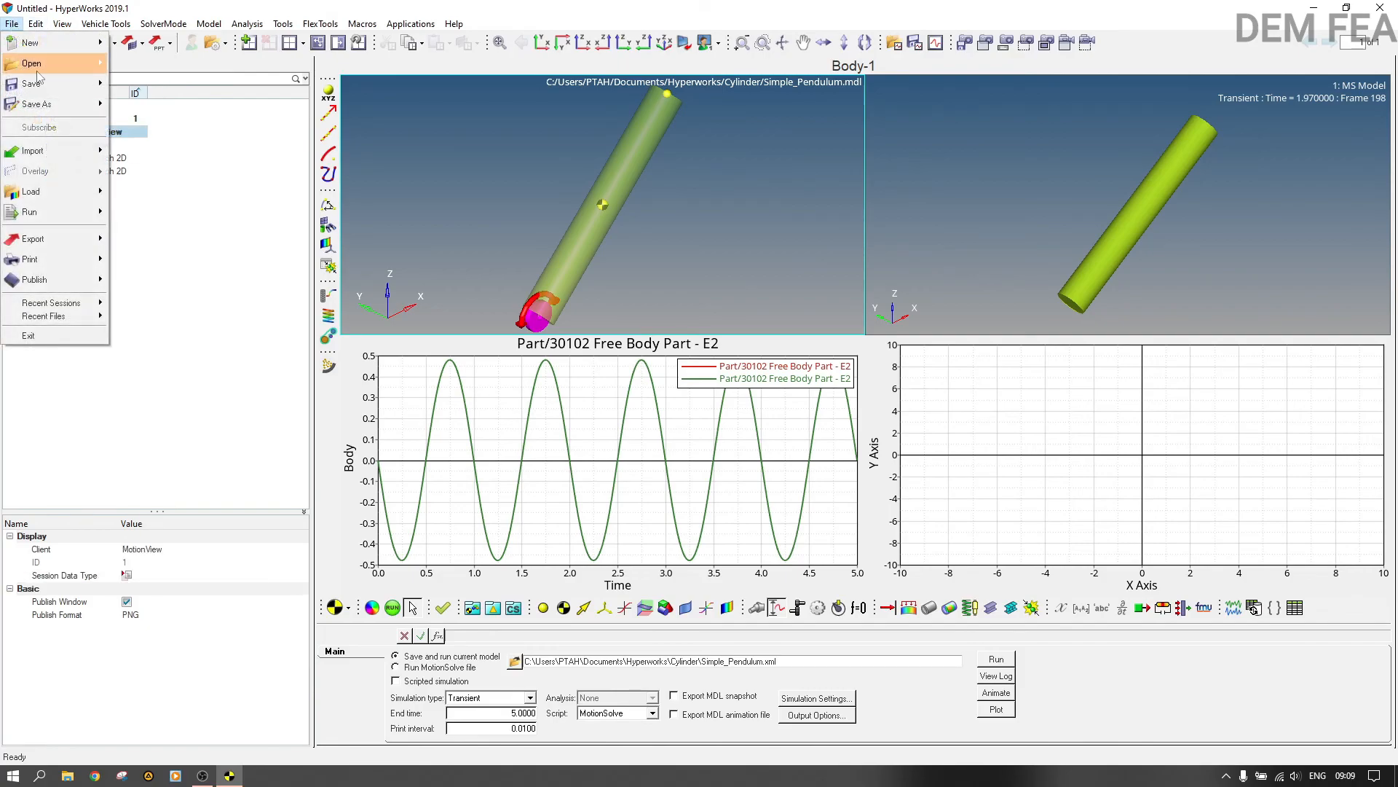
mouse_move(44, 84)
left_click(136, 106)
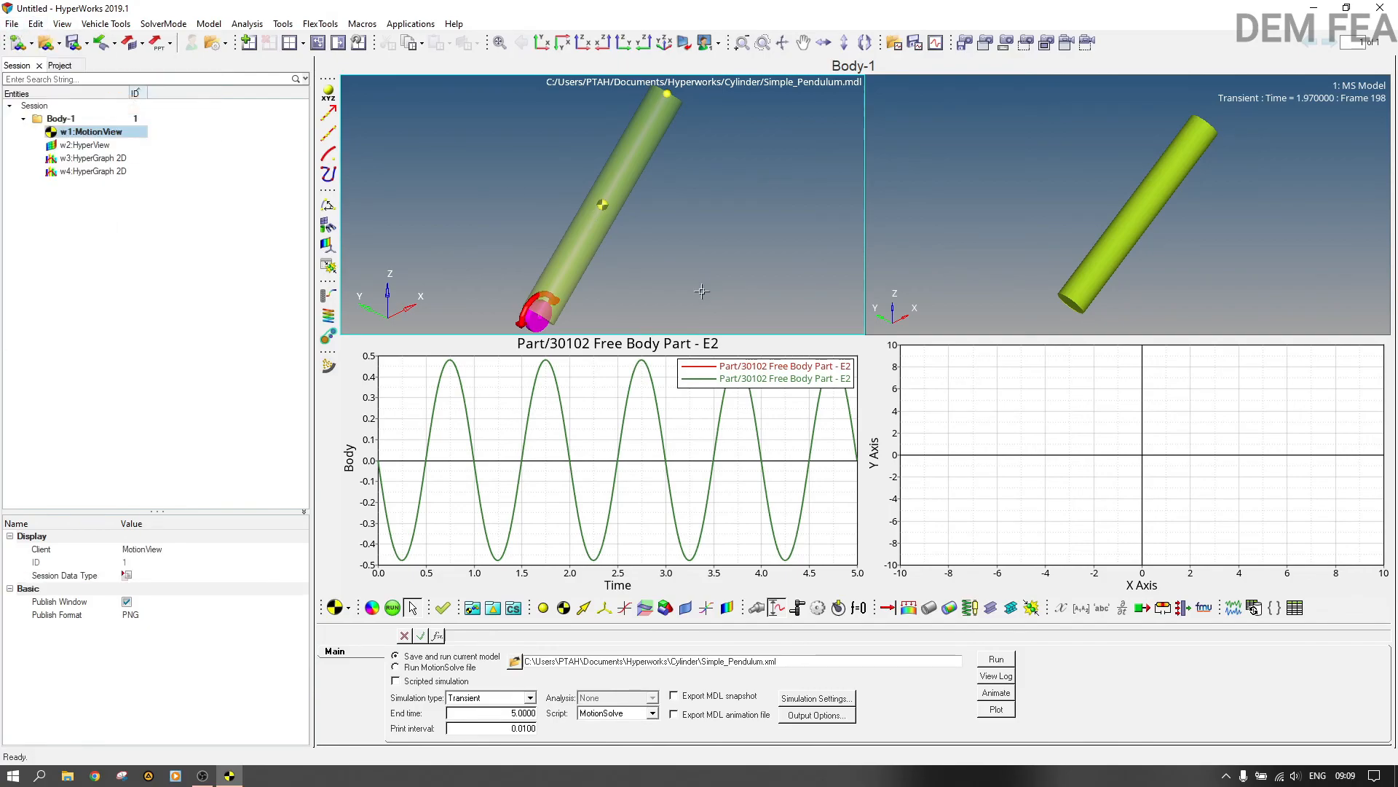